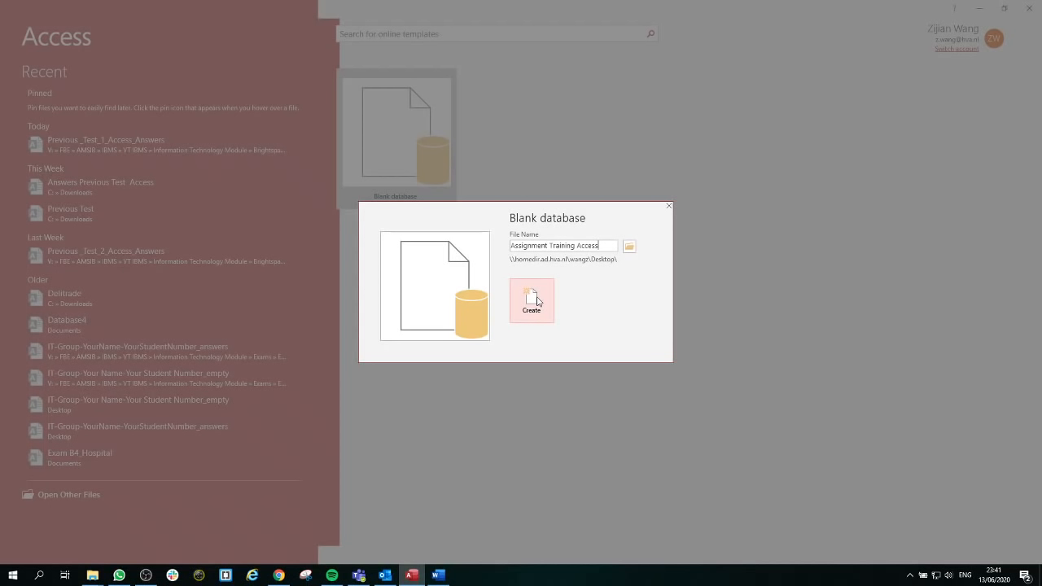
Create the blank database Assignment Training Access and save its first table as Employee, opened in Design view
{"action": "left_click", "coordinate": [537, 301]}
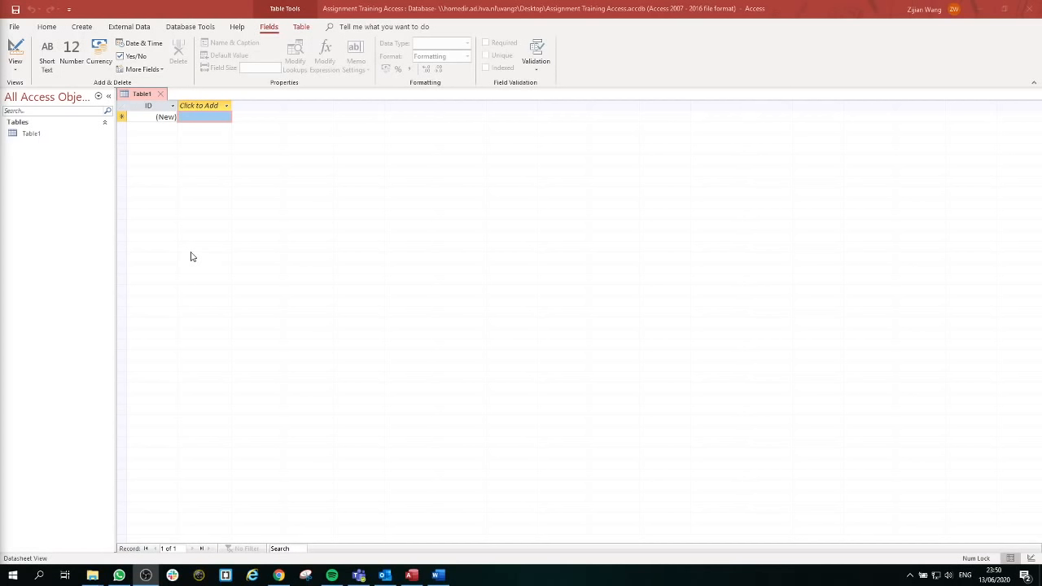
{"action": "left_click", "coordinate": [51, 137]}
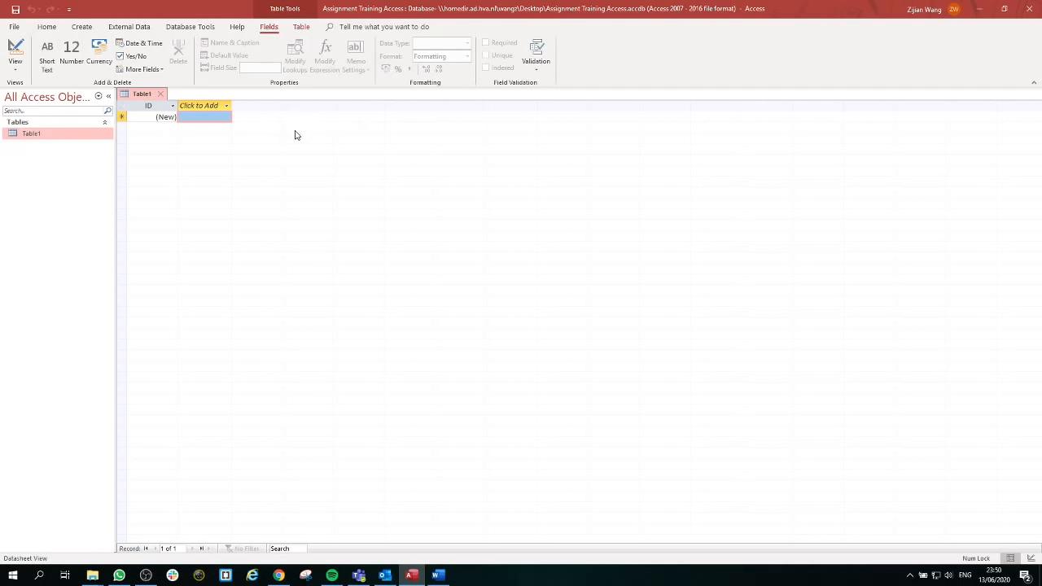
{"action": "left_click", "coordinate": [14, 54]}
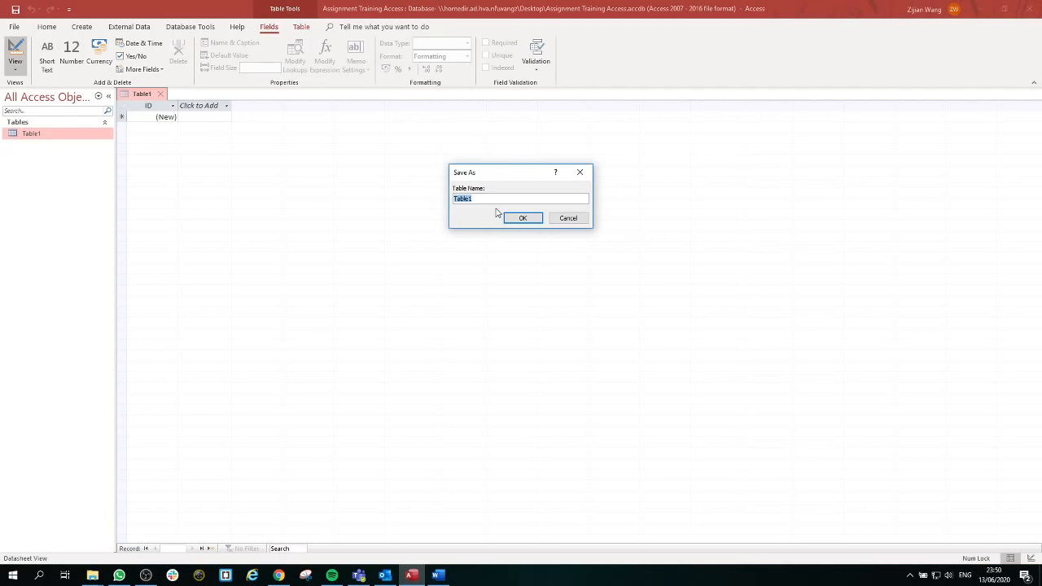
{"action": "type", "text": "Employees"}
{"action": "left_click", "coordinate": [523, 218]}
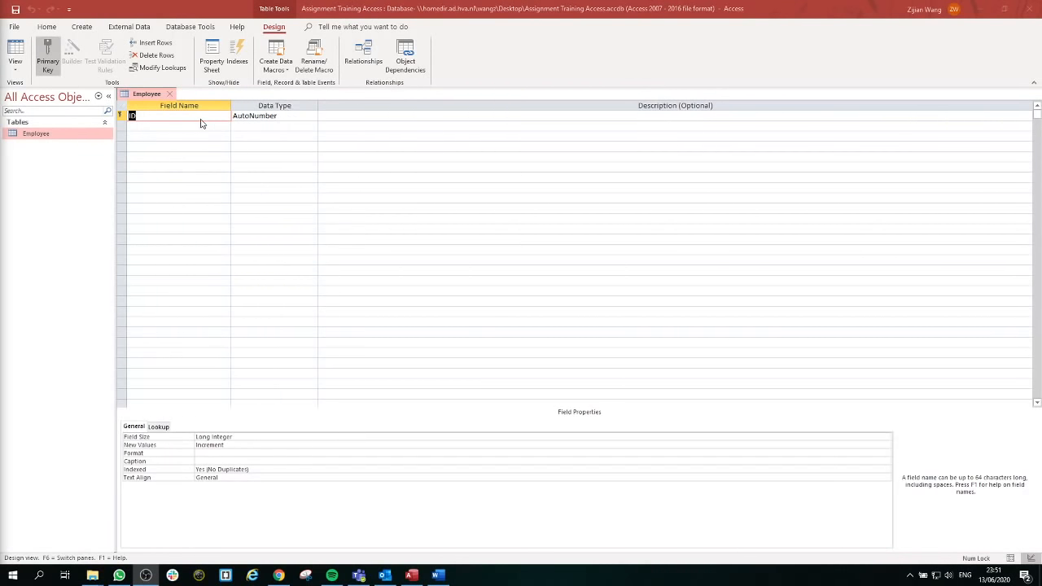
Rename the Employee table's ID primary key field to Employee Number, keeping its AutoNumber data type
{"action": "left_click", "coordinate": [264, 119]}
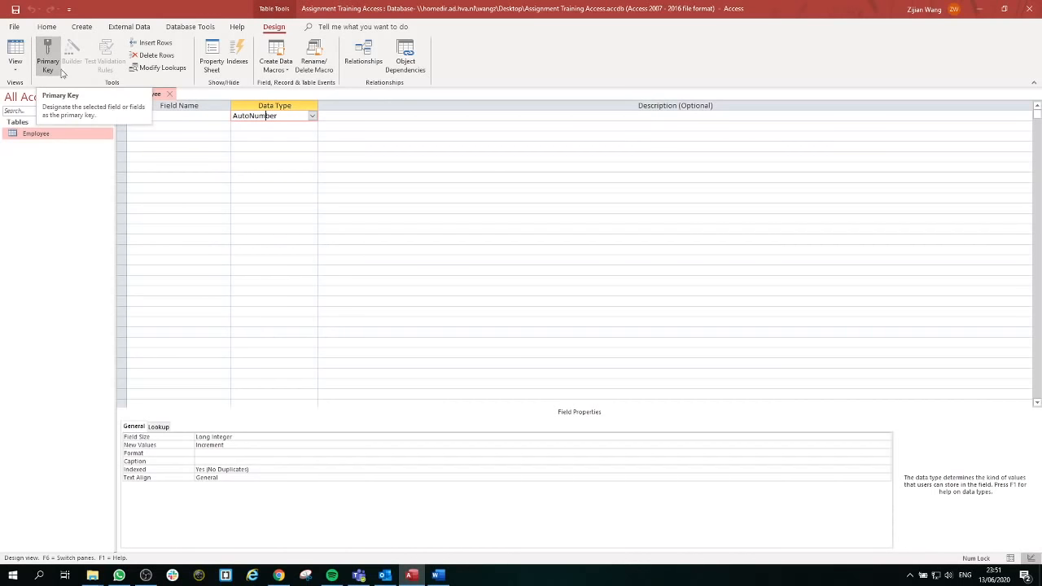
{"action": "left_click", "coordinate": [132, 132]}
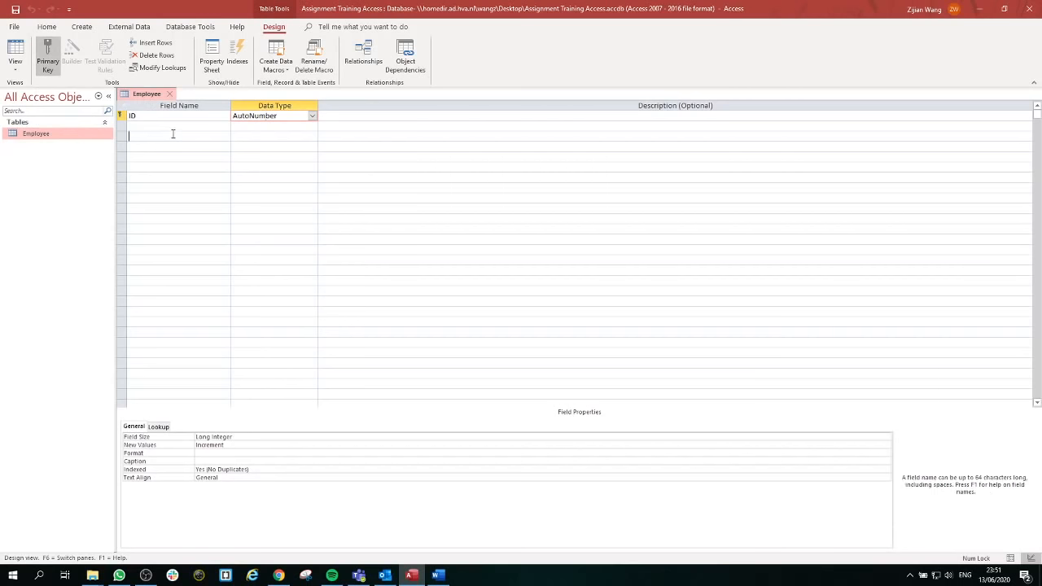
{"action": "left_click", "coordinate": [151, 119]}
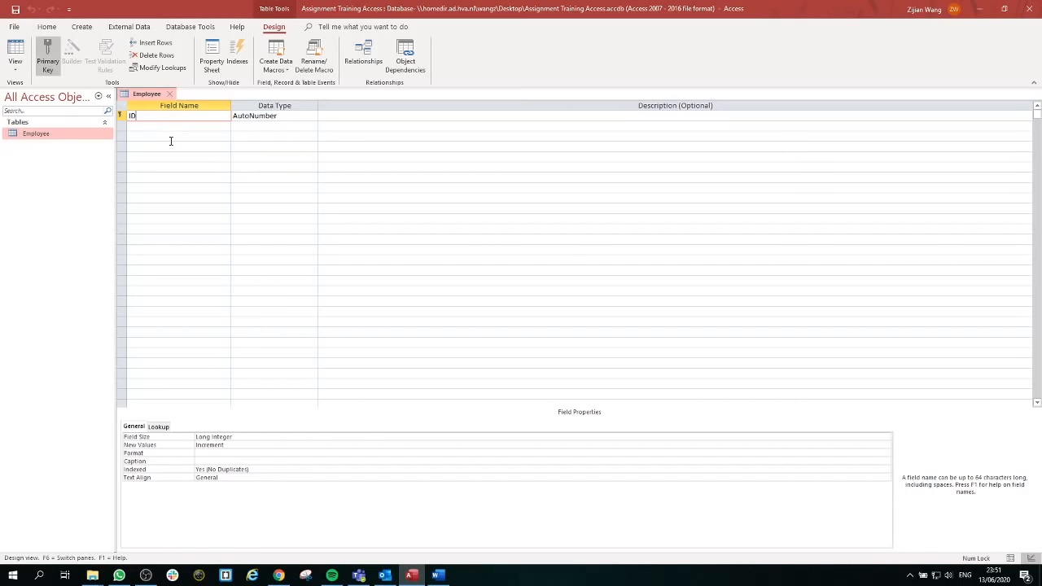
{"action": "key", "text": "BackSpace"}
{"action": "key", "text": "BackSpace"}
{"action": "type", "text": "Employee M"}
{"action": "key", "text": "BackSpace"}
{"action": "type", "text": "Numbe"}
{"action": "left_click", "coordinate": [303, 116]}
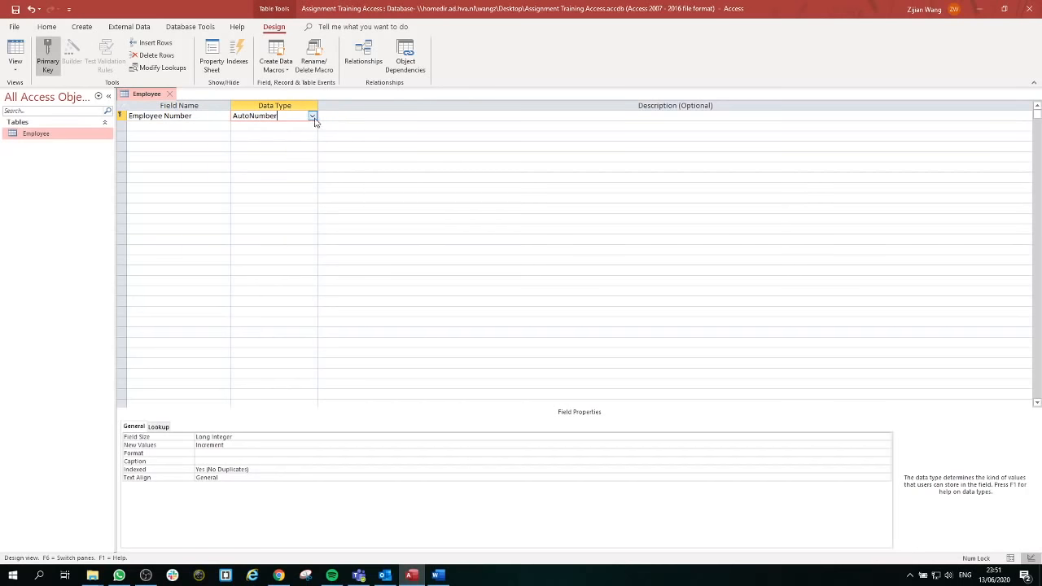
{"action": "left_click", "coordinate": [313, 118]}
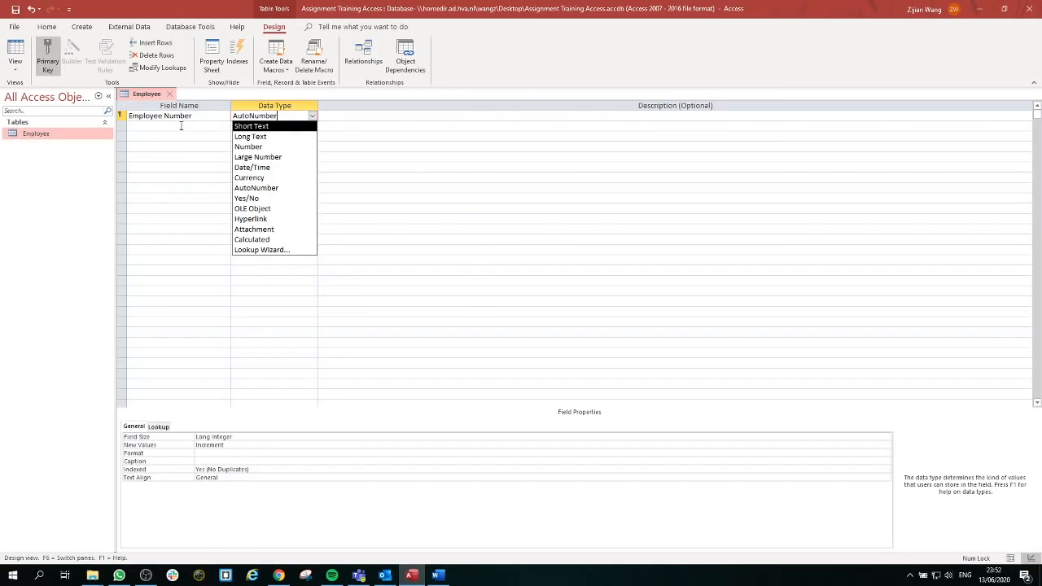
Add First Name and Last Name fields with the Short Text data type below Employee Number
{"action": "left_click", "coordinate": [181, 126]}
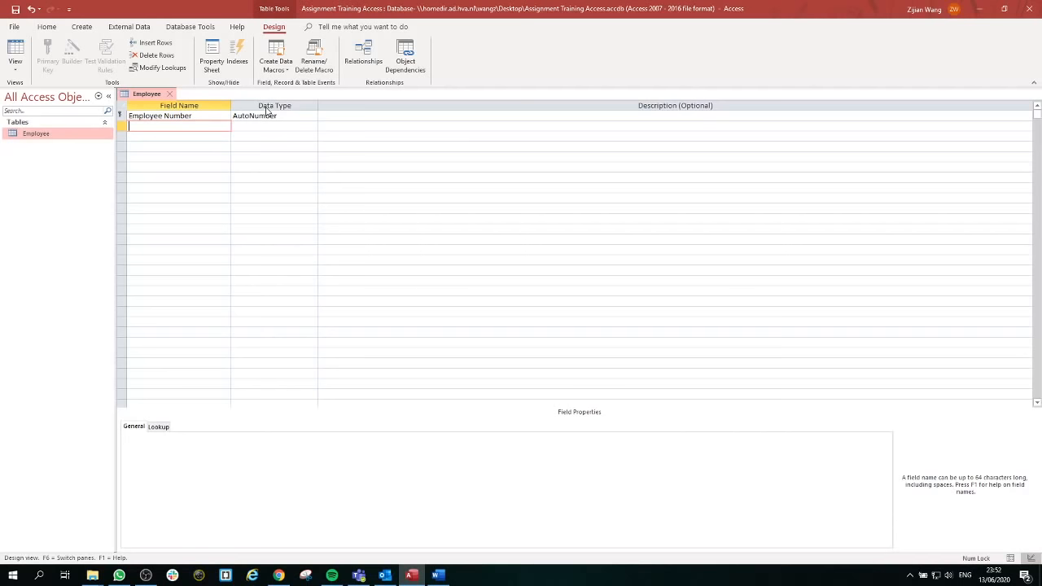
{"action": "type", "text": "First Name"}
{"action": "left_click", "coordinate": [176, 138]}
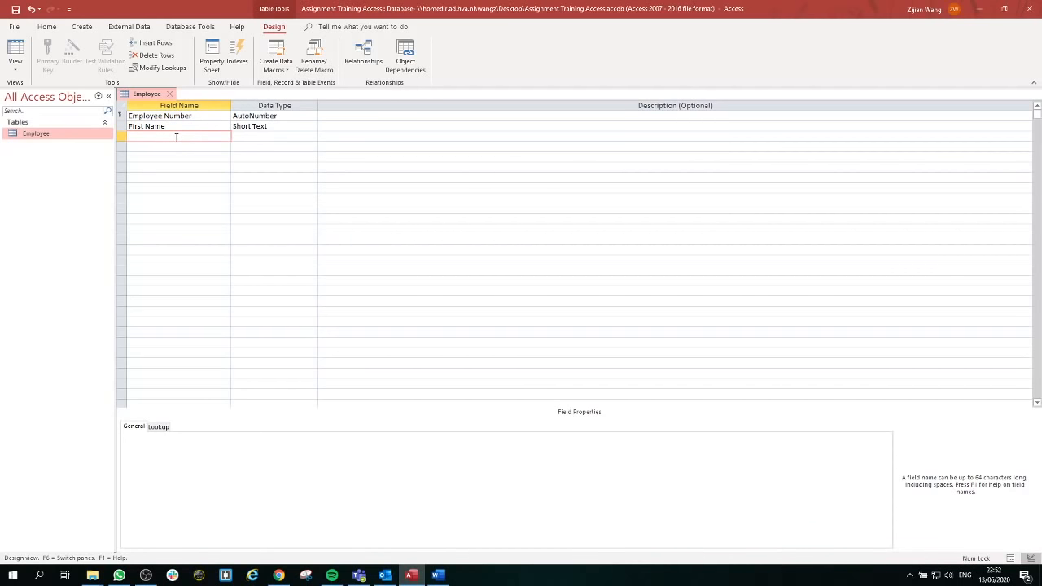
{"action": "type", "text": "L"}
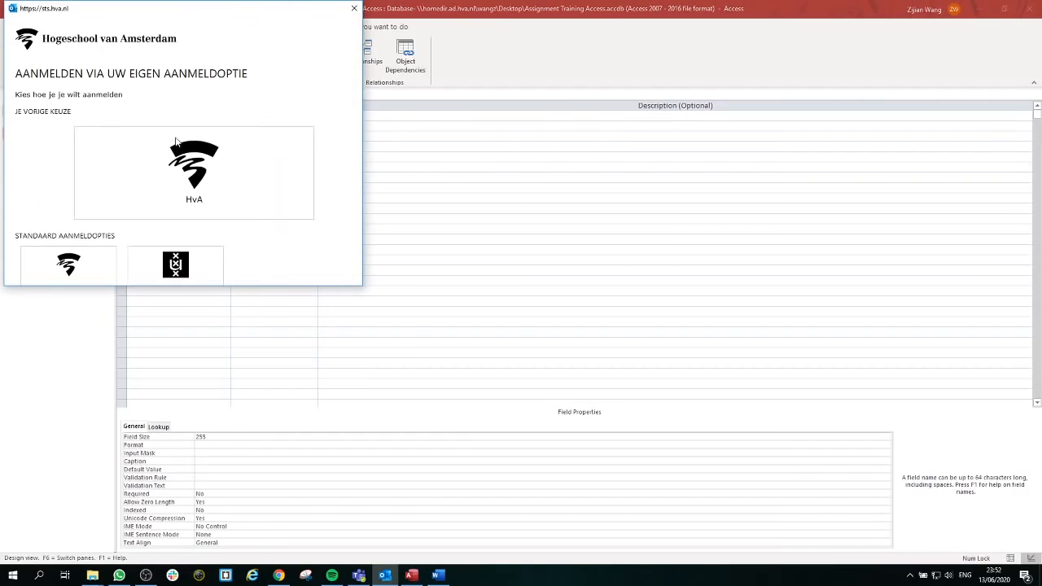
{"action": "left_click", "coordinate": [354, 8]}
{"action": "left_click", "coordinate": [164, 137]}
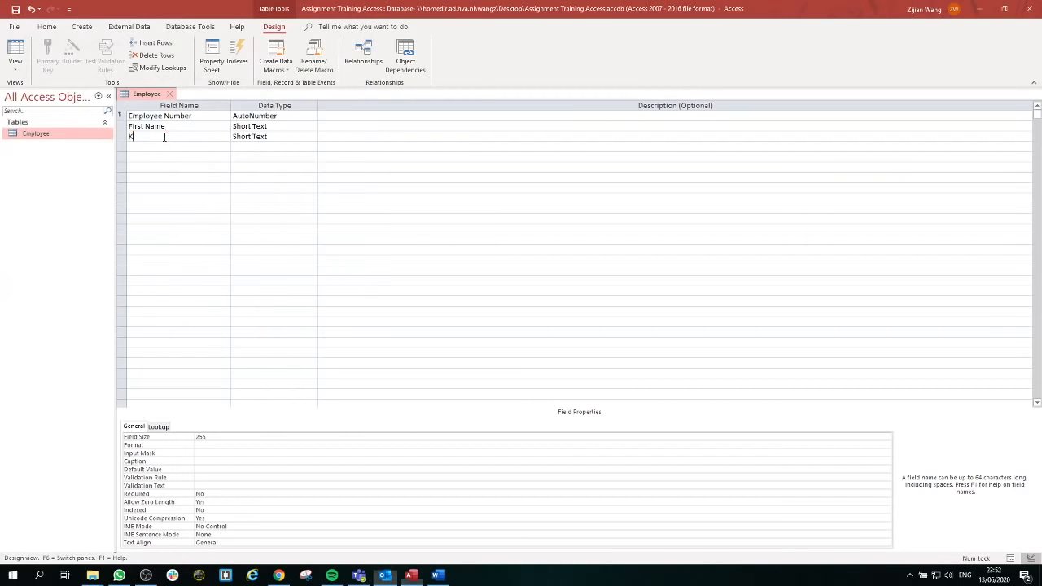
{"action": "key", "text": "BackSpace"}
{"action": "type", "text": "L"}
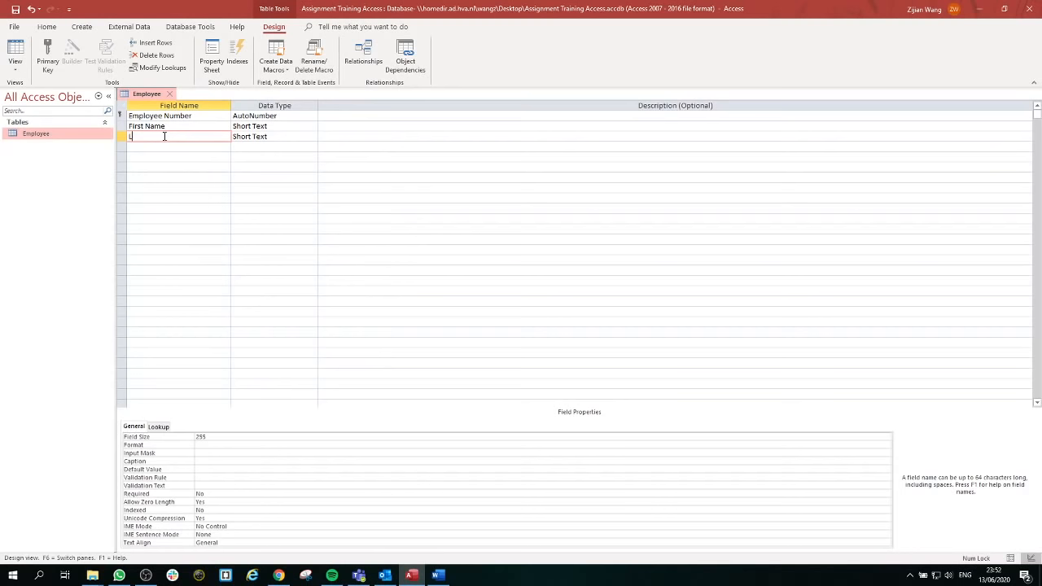
{"action": "type", "text": "ast Name"}
Re-enter 255 as the field size of the Last Name field
{"action": "left_click", "coordinate": [255, 128]}
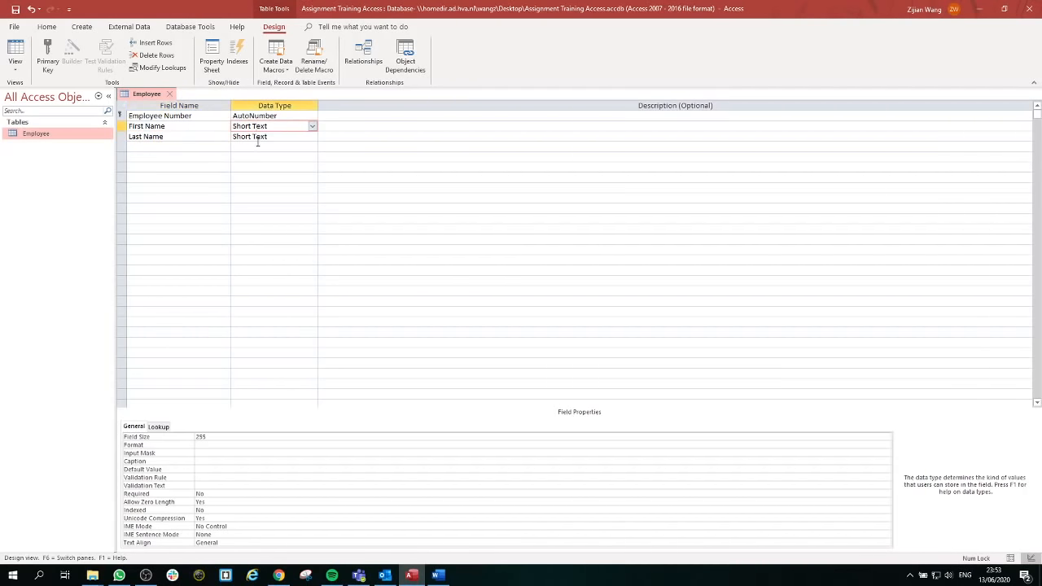
{"action": "left_click", "coordinate": [256, 137]}
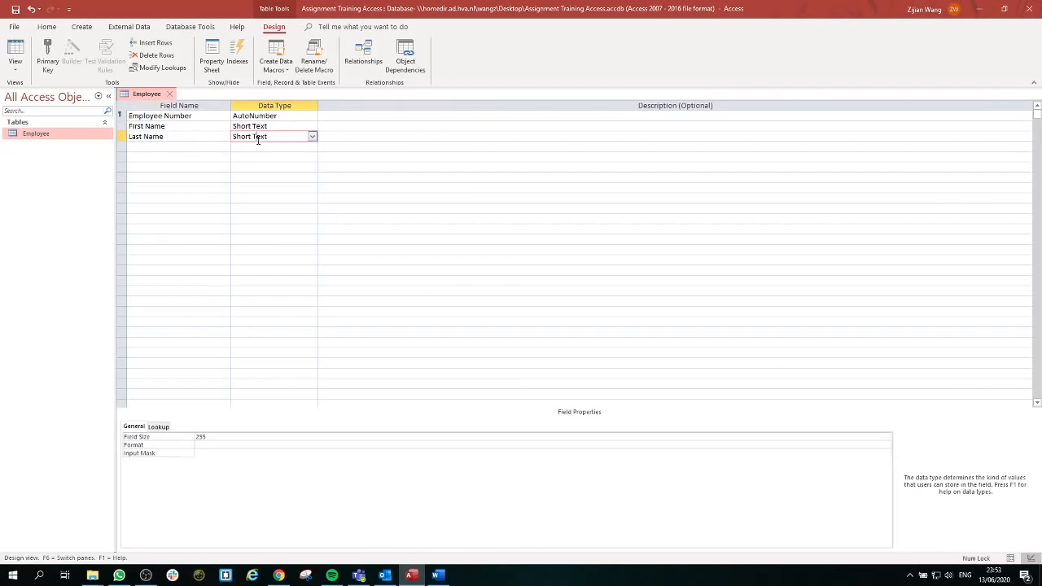
{"action": "left_click", "coordinate": [200, 437]}
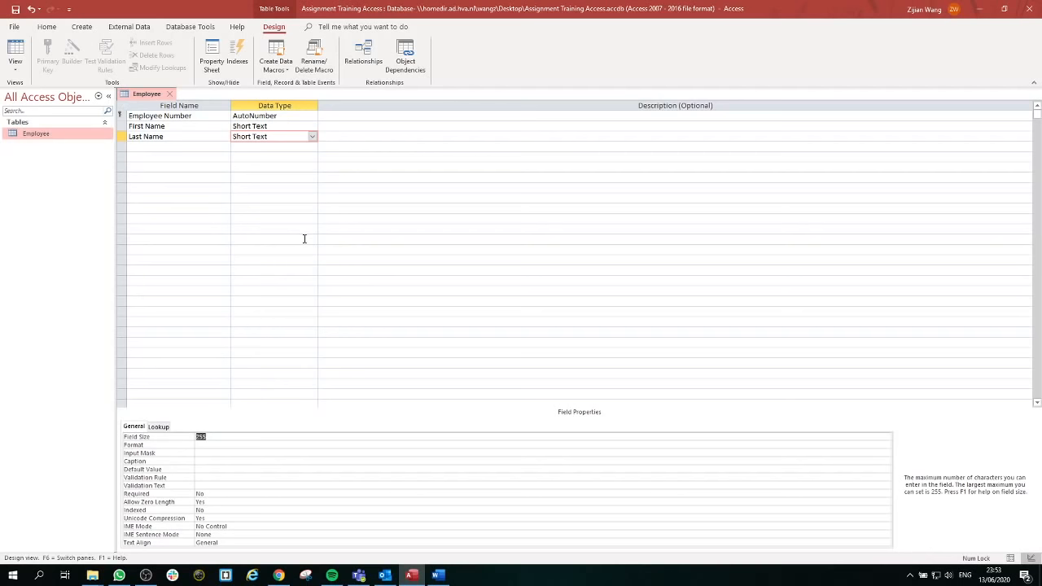
{"action": "type", "text": "1"}
{"action": "key", "text": "BackSpace"}
{"action": "key", "text": "BackSpace"}
{"action": "type", "text": "255"}
Add a Function field with the Short Text data type below Last Name
{"action": "left_click", "coordinate": [190, 148]}
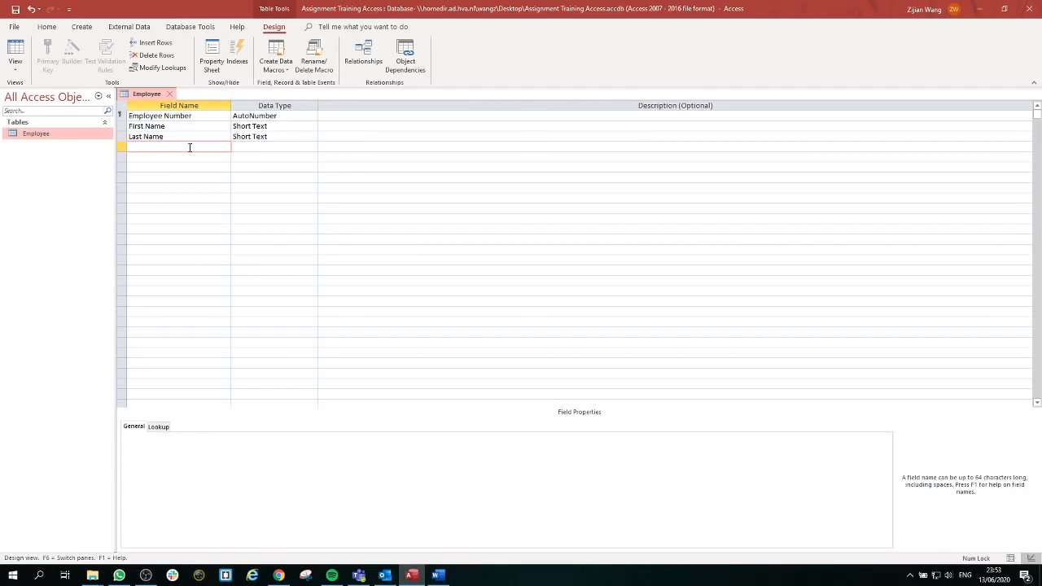
{"action": "type", "text": "Function"}
{"action": "key", "text": "Tab"}
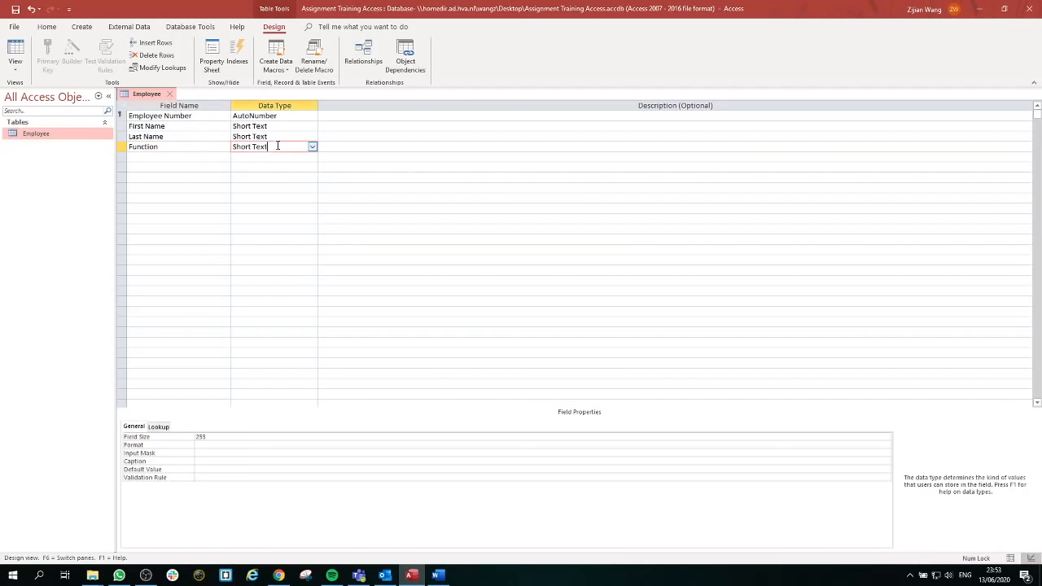
Add a Salary field below Function and set its data type to Currency
{"action": "left_click", "coordinate": [204, 153]}
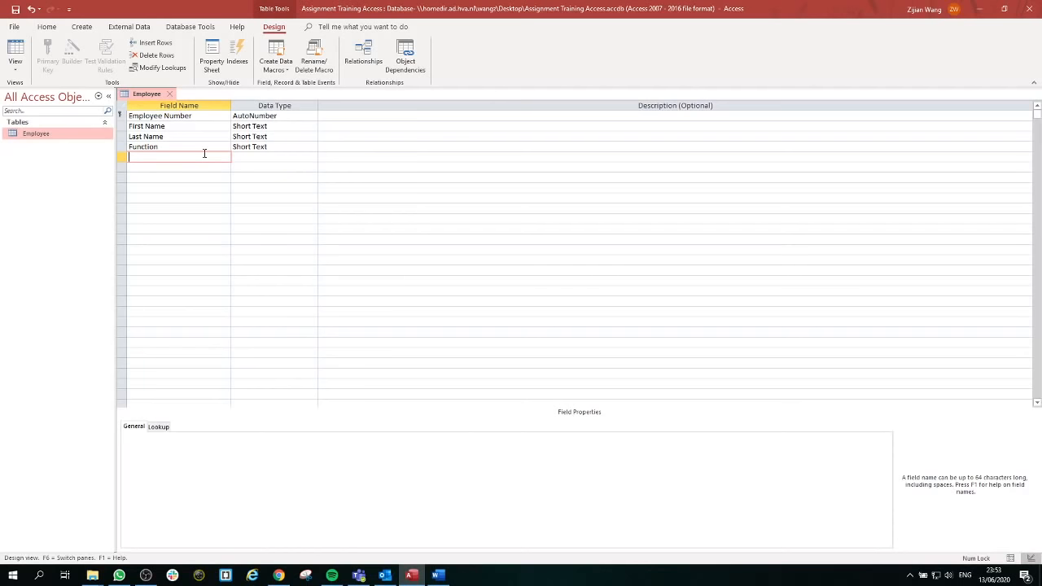
{"action": "type", "text": "Salary"}
{"action": "left_click", "coordinate": [207, 176]}
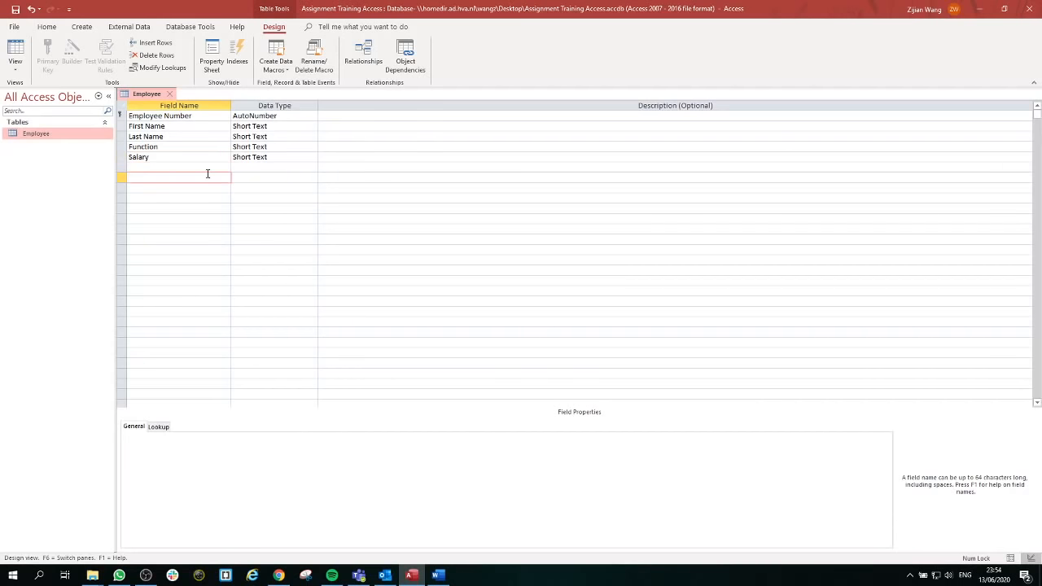
{"action": "left_click", "coordinate": [317, 157]}
{"action": "left_click", "coordinate": [312, 156]}
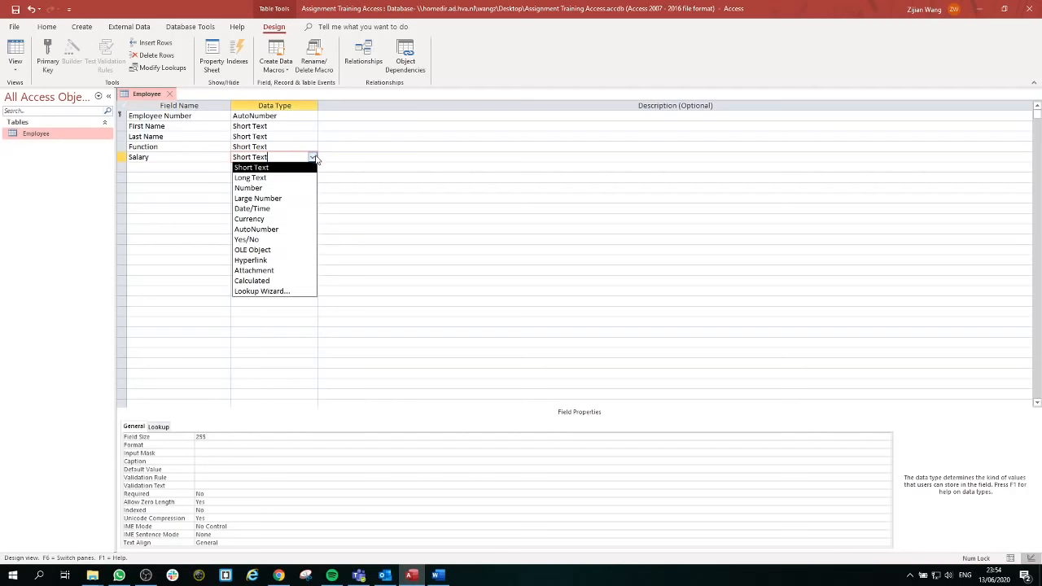
{"action": "left_click", "coordinate": [283, 219]}
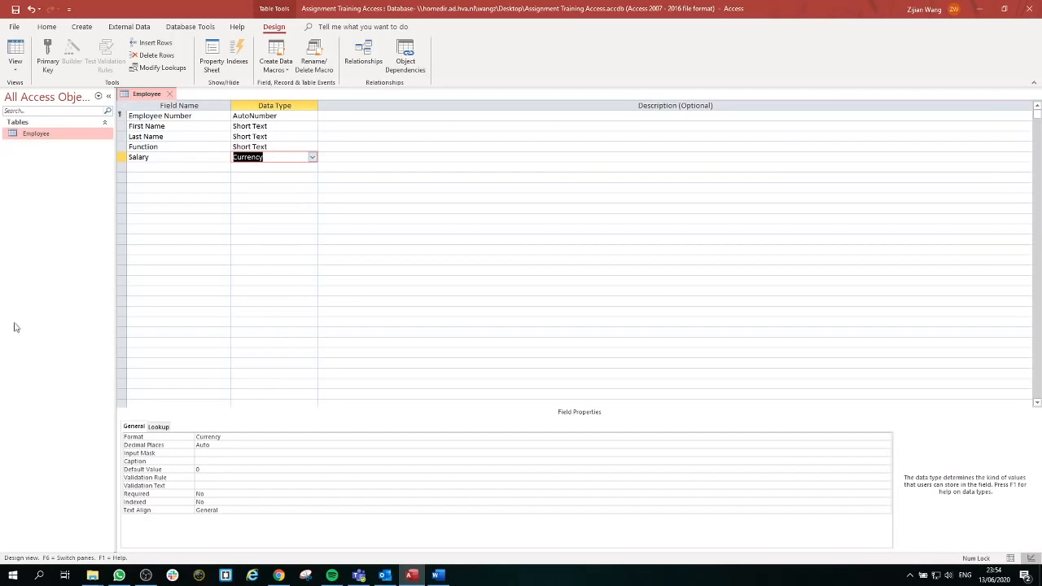
{"action": "key", "text": "alt+Tab"}
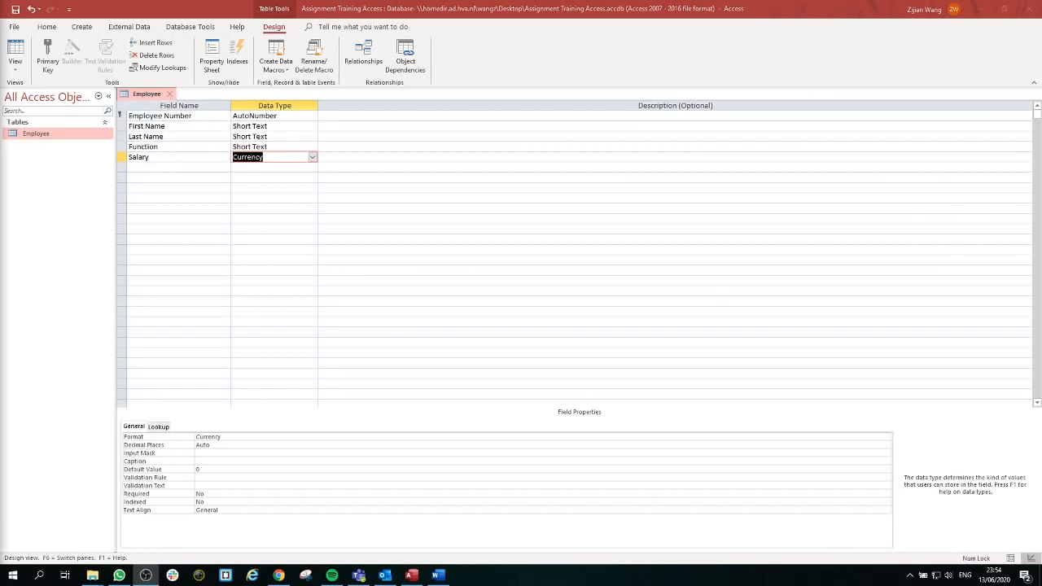
Add a Paid? field below Salary and set its data type to Yes/No
{"action": "left_click", "coordinate": [181, 167]}
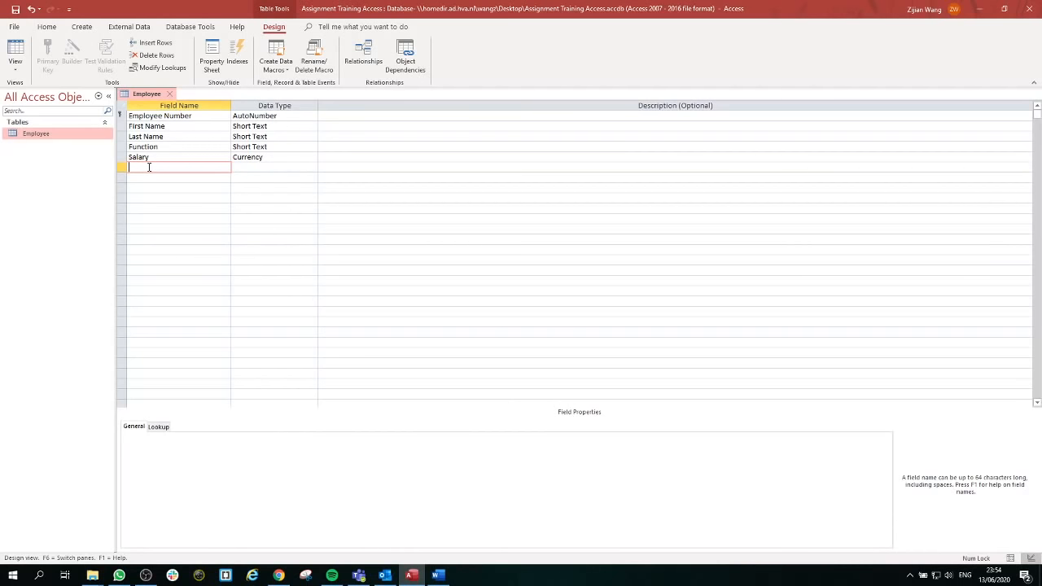
{"action": "type", "text": "Paid?"}
{"action": "left_click", "coordinate": [254, 167]}
{"action": "left_click", "coordinate": [312, 168]}
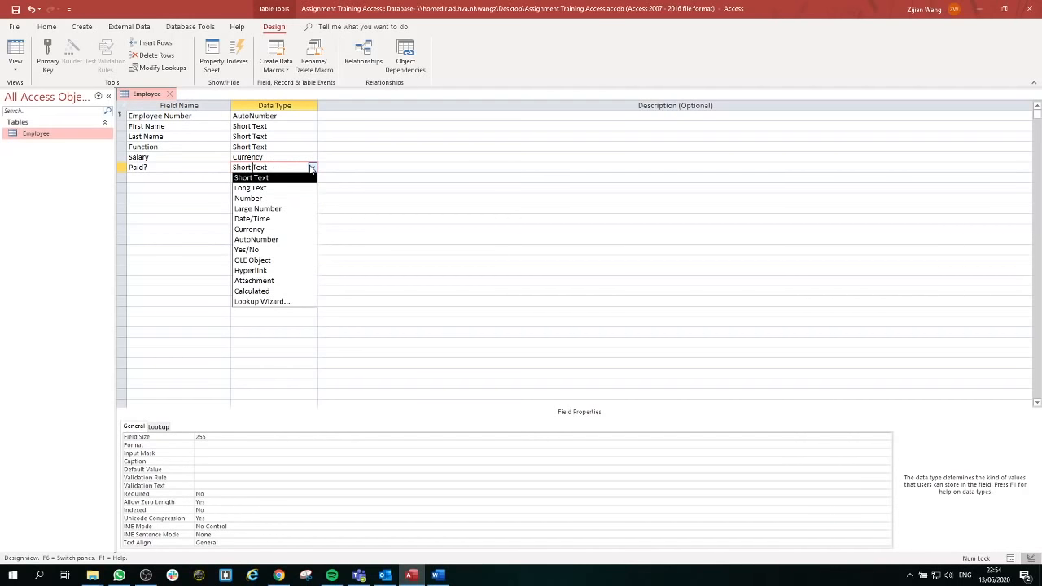
{"action": "left_click", "coordinate": [288, 250]}
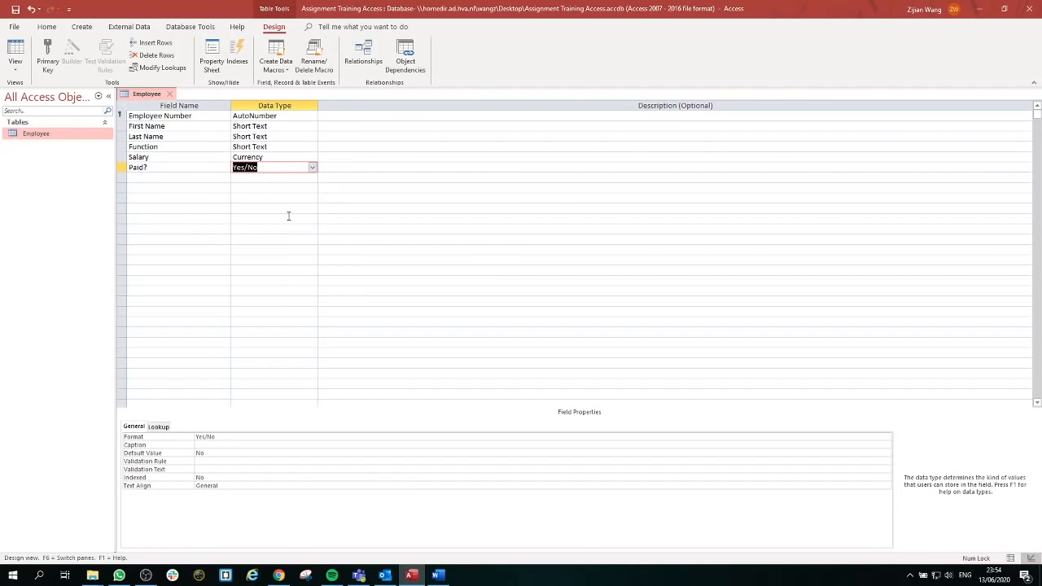
{"action": "left_click", "coordinate": [274, 178]}
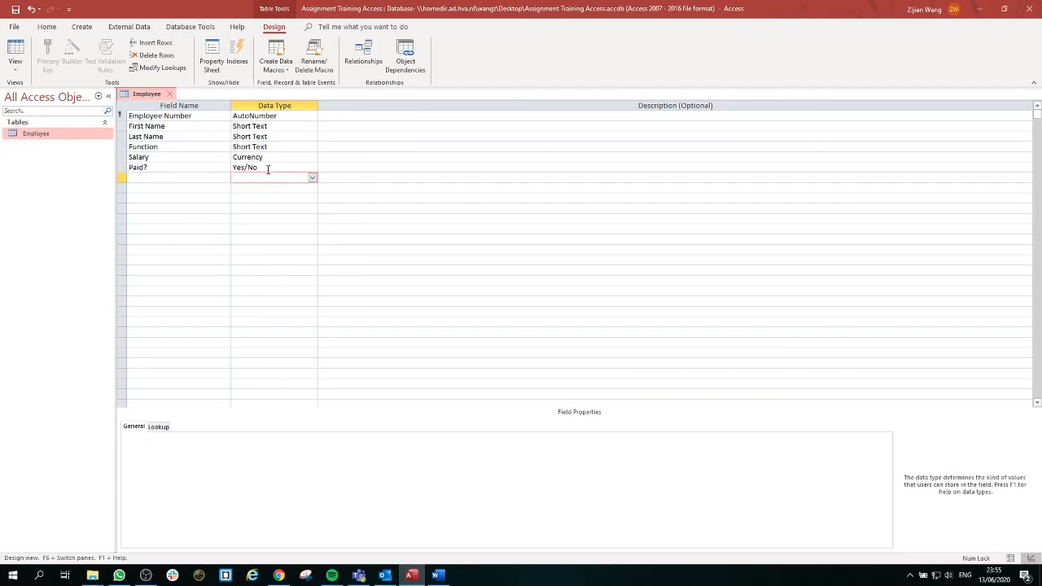
{"action": "left_click", "coordinate": [267, 167]}
{"action": "left_click", "coordinate": [265, 178]}
{"action": "left_click", "coordinate": [267, 168]}
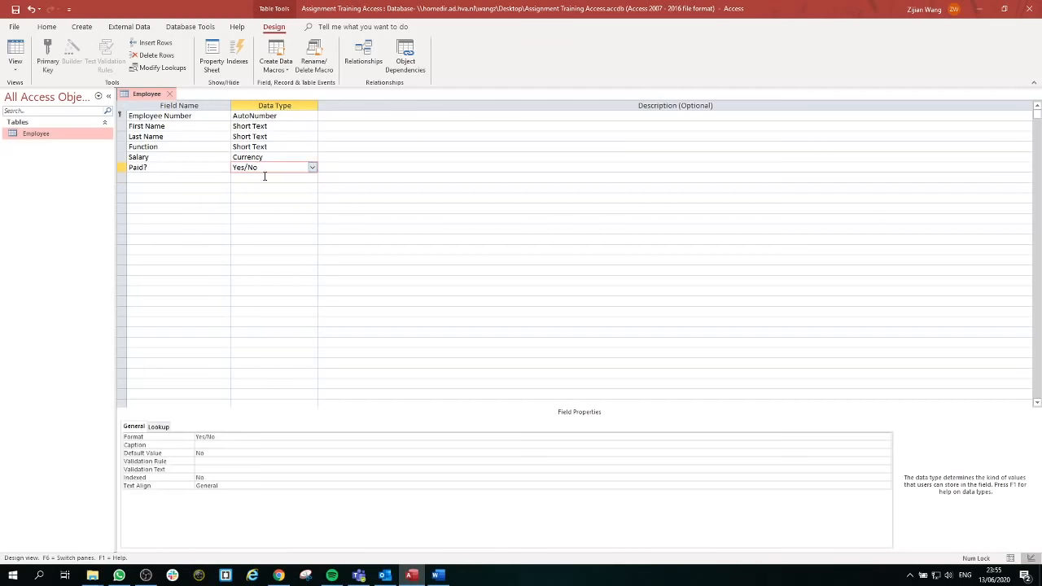
{"action": "left_click", "coordinate": [264, 177]}
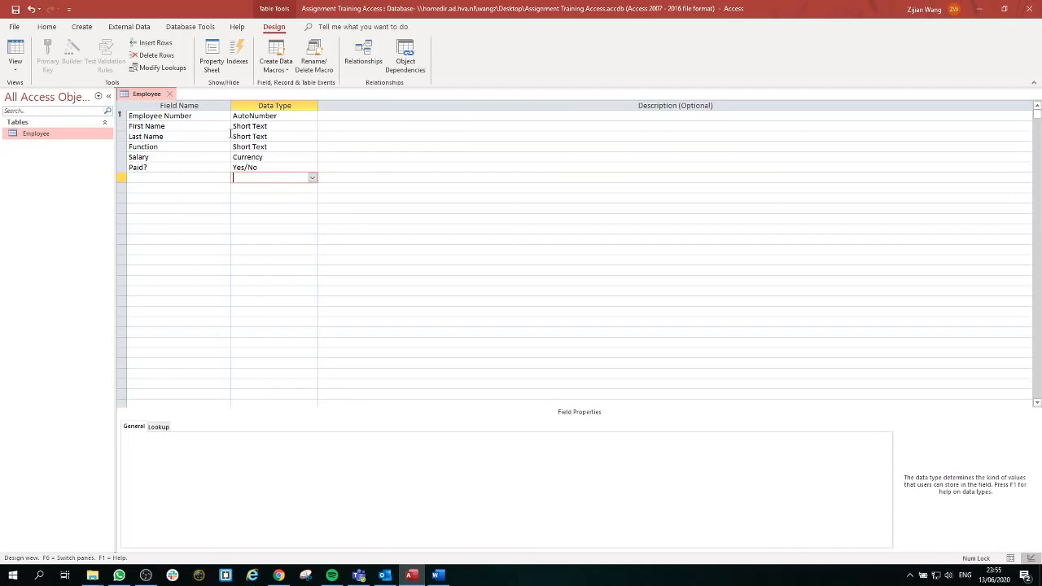
Save the Employee table's design and switch the table to Datasheet view
{"action": "left_click", "coordinate": [17, 54]}
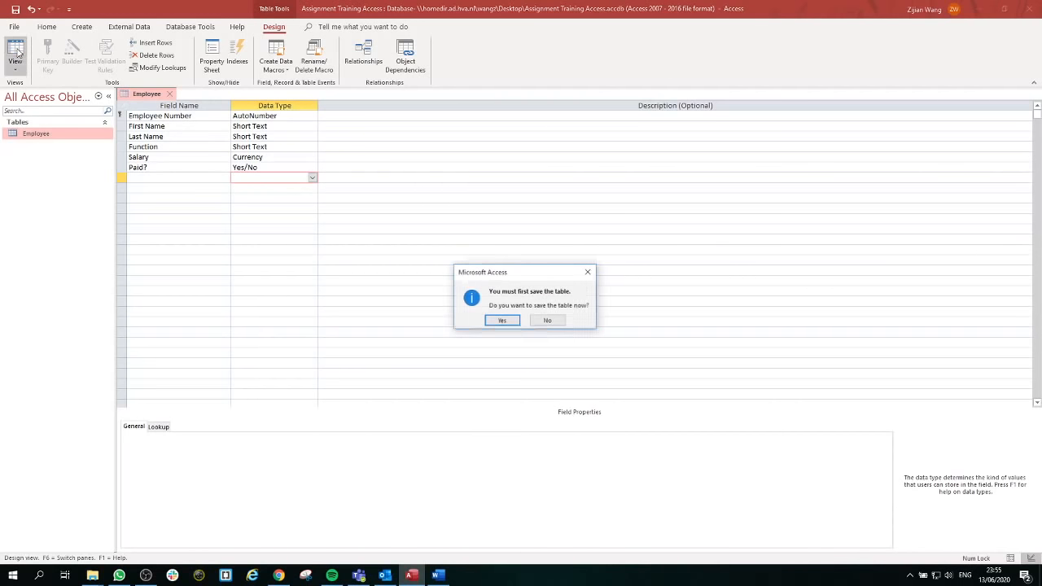
{"action": "left_click", "coordinate": [503, 320]}
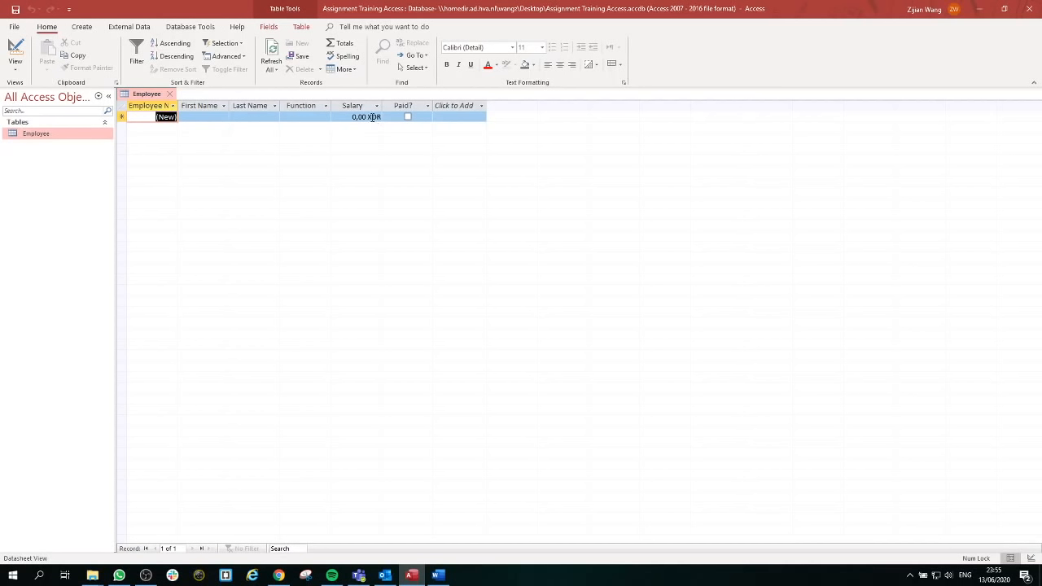
Examine the currency symbol in the new record's Salary value and return the Employee table to Design view
{"action": "left_click", "coordinate": [372, 117]}
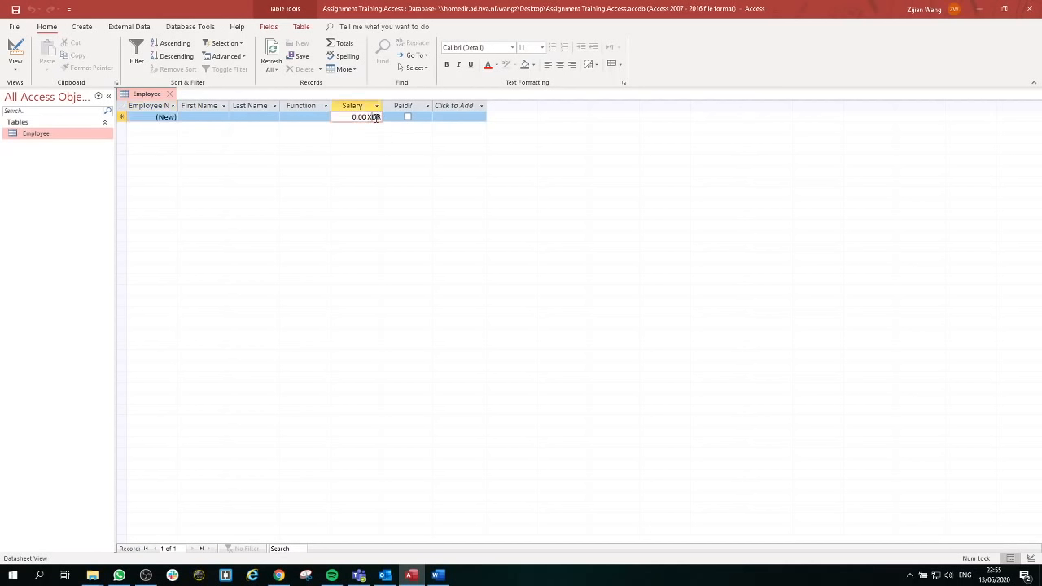
{"action": "left_click", "coordinate": [367, 116]}
{"action": "left_click_drag", "start_coordinate": [369, 116], "coordinate": [383, 118]}
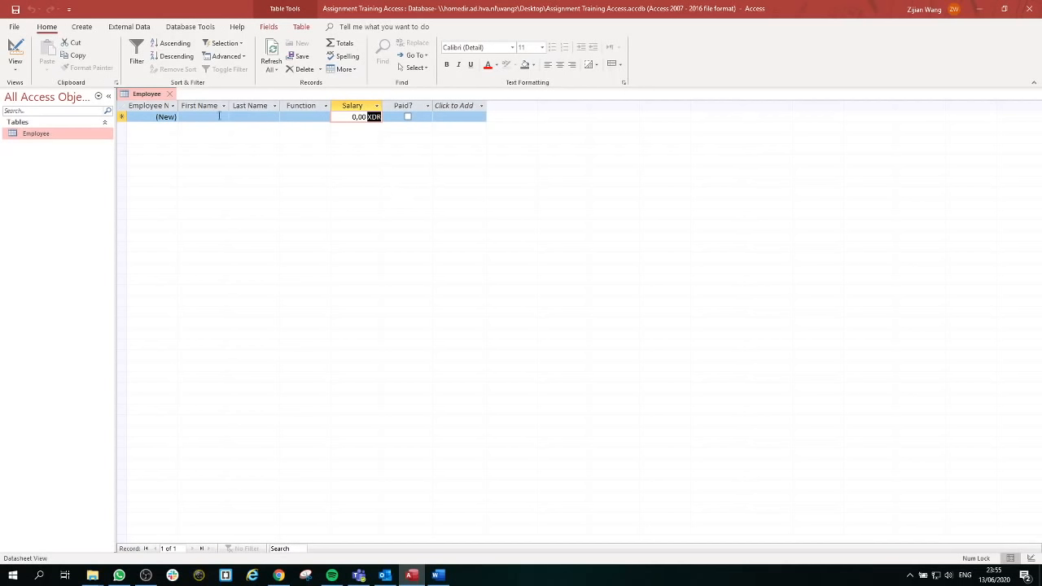
{"action": "left_click", "coordinate": [15, 48]}
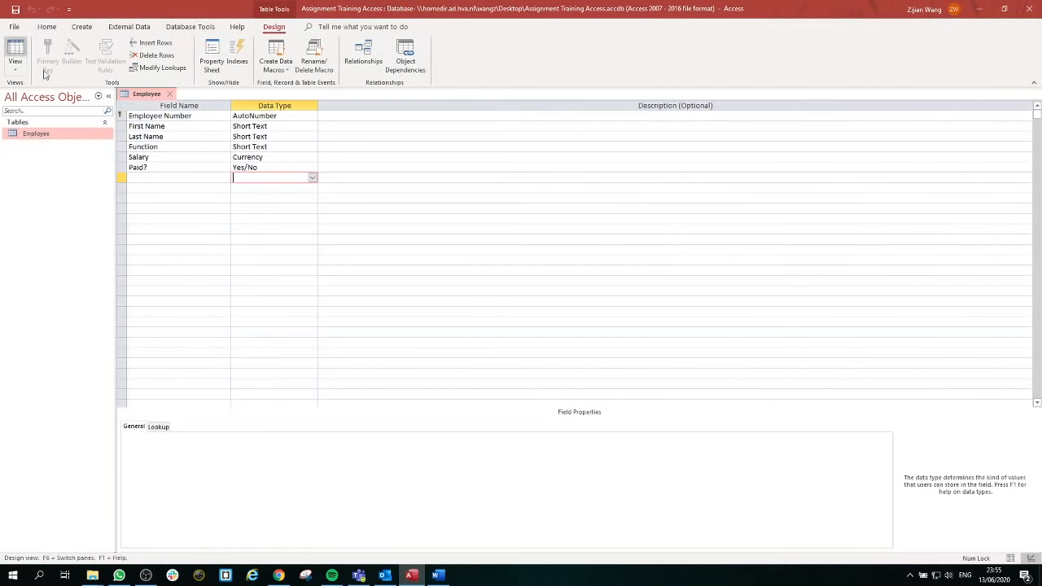
Set the Salary field's display format to Euro in the Employee table's design
{"action": "left_click", "coordinate": [284, 158]}
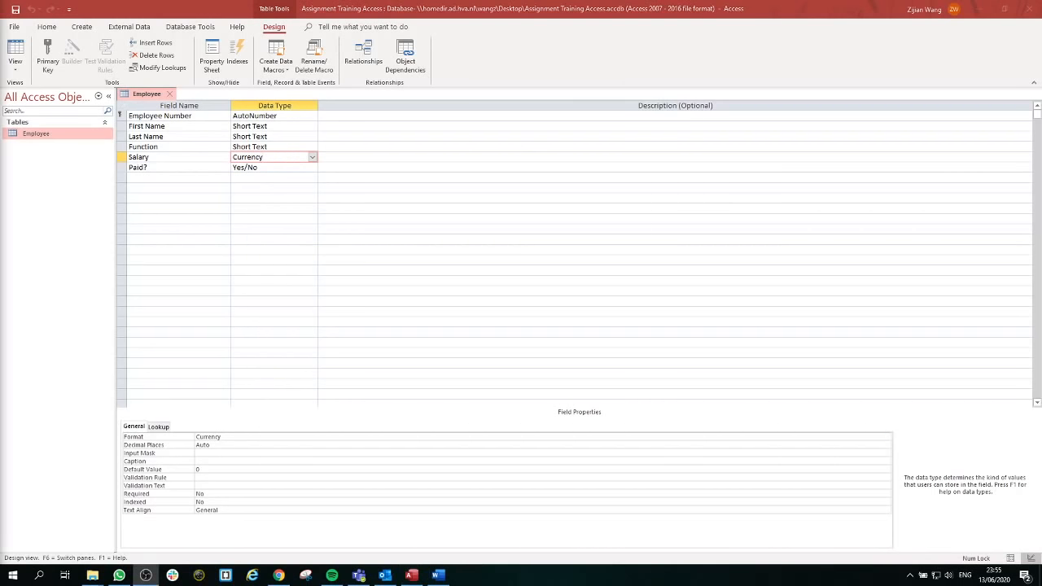
{"action": "key", "text": "F6"}
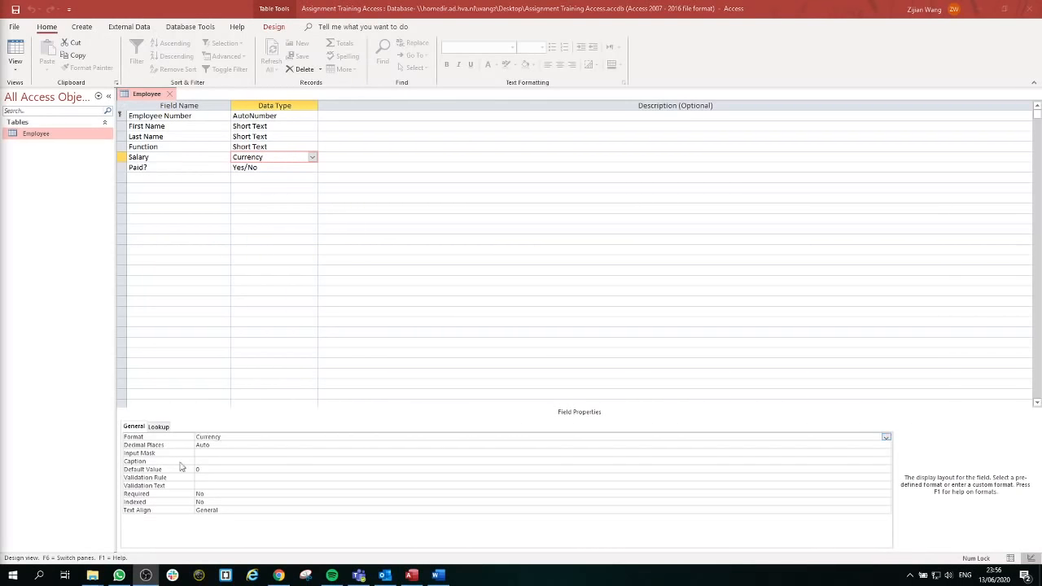
{"action": "left_click", "coordinate": [214, 441]}
{"action": "left_click", "coordinate": [886, 438]}
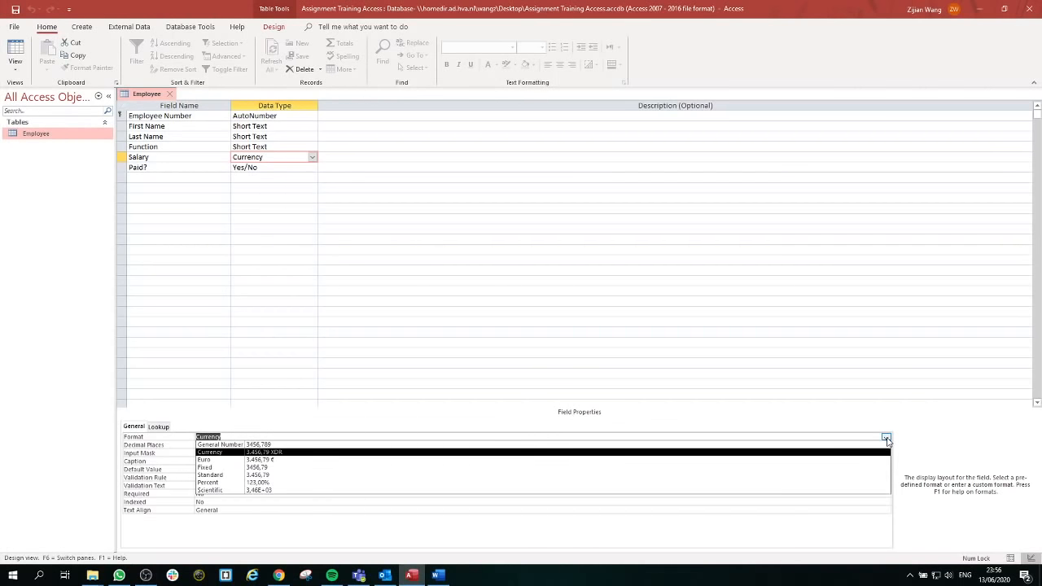
{"action": "left_click", "coordinate": [280, 460]}
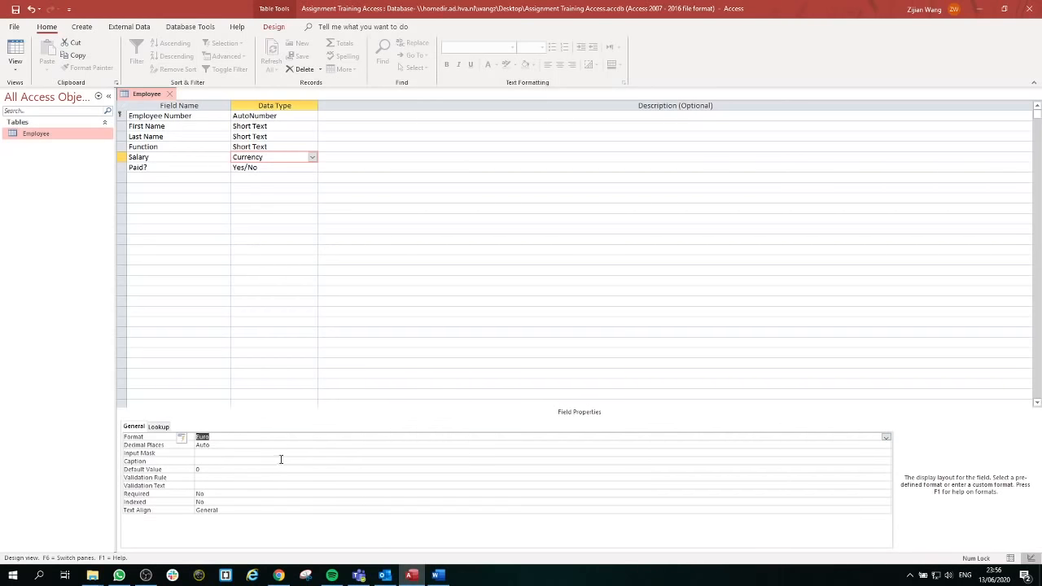
Save the Employee table's design, switch the table to Datasheet view and check the new record's Salary currency symbol
{"action": "left_click", "coordinate": [12, 49]}
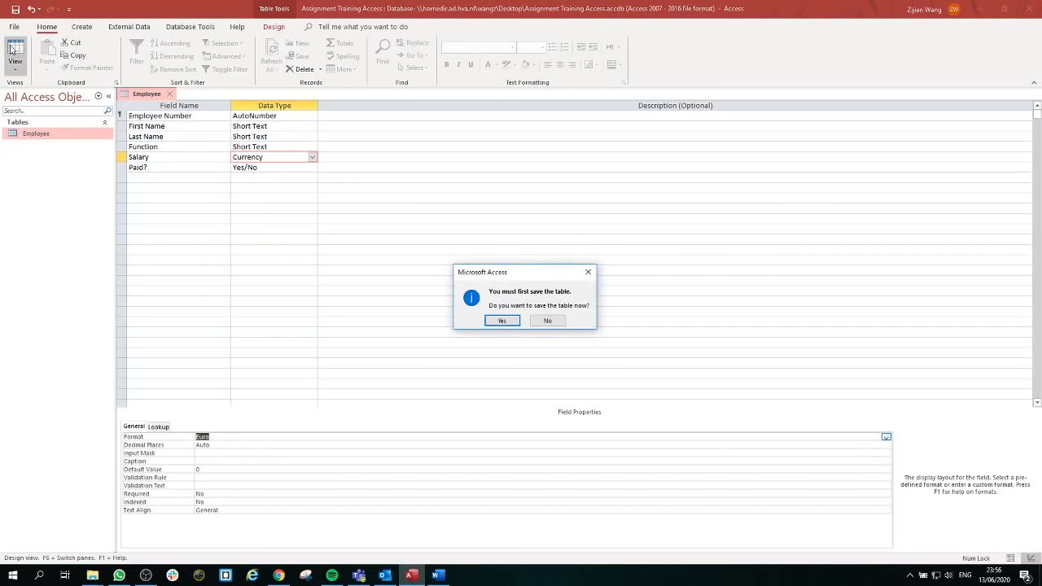
{"action": "left_click", "coordinate": [502, 321]}
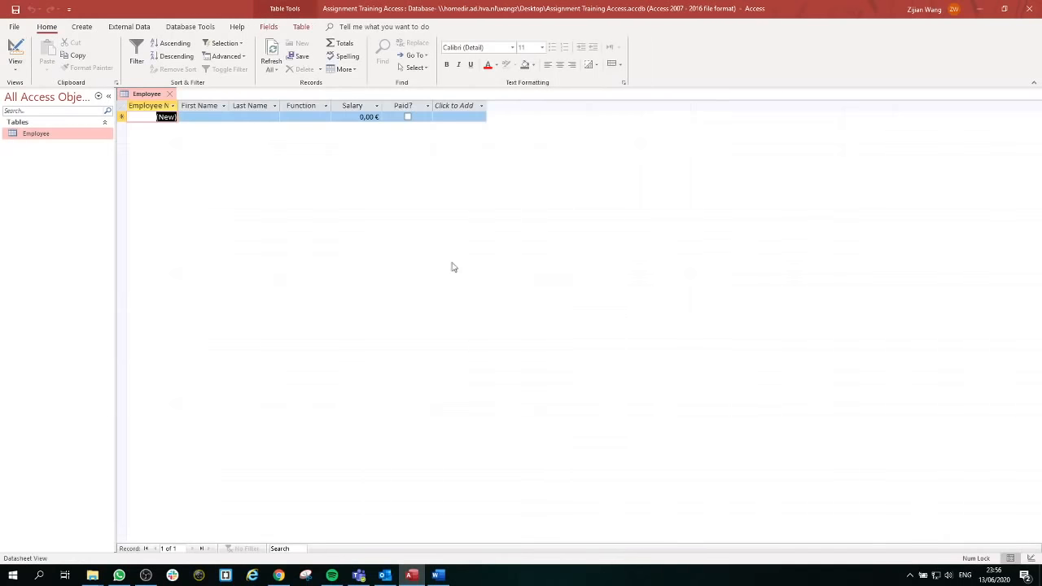
{"action": "left_click", "coordinate": [368, 117]}
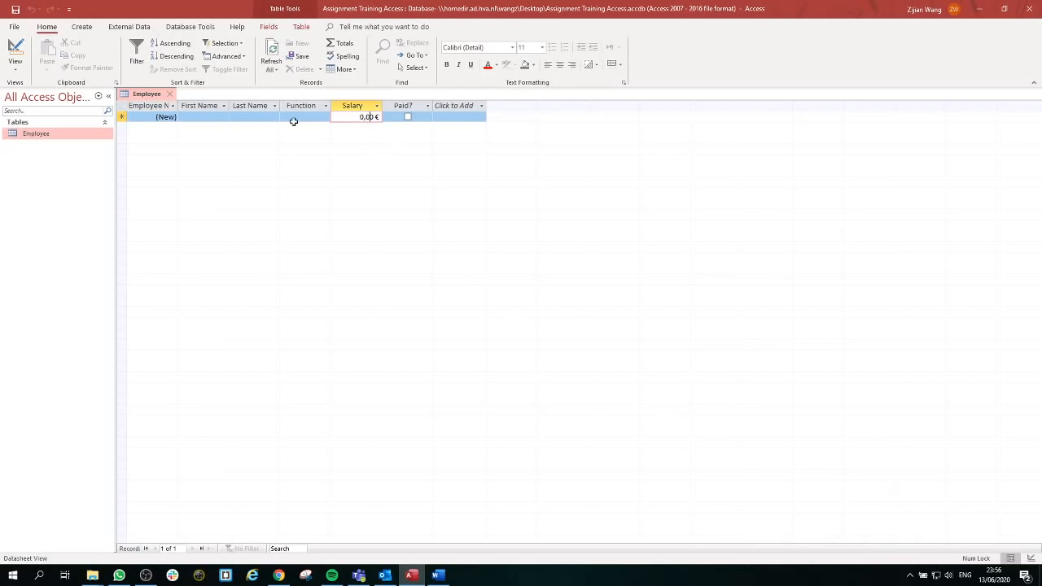
{"action": "left_click", "coordinate": [193, 116]}
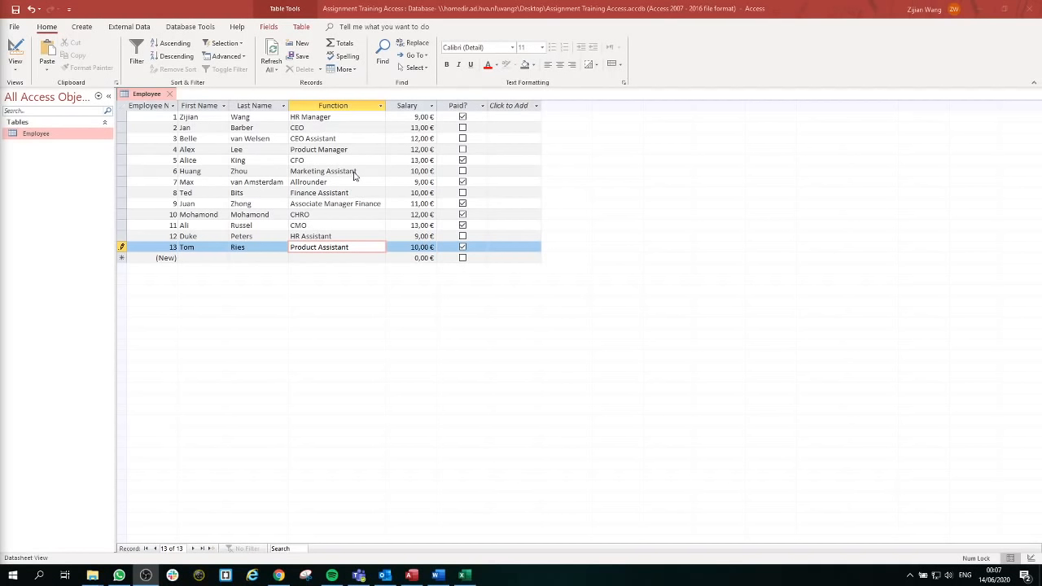
Examine how each employee's Function corresponds to the Salary across the Employee table's records, including HR Manager, CEO, CFO and Marketing Assistant
{"action": "left_click", "coordinate": [381, 119]}
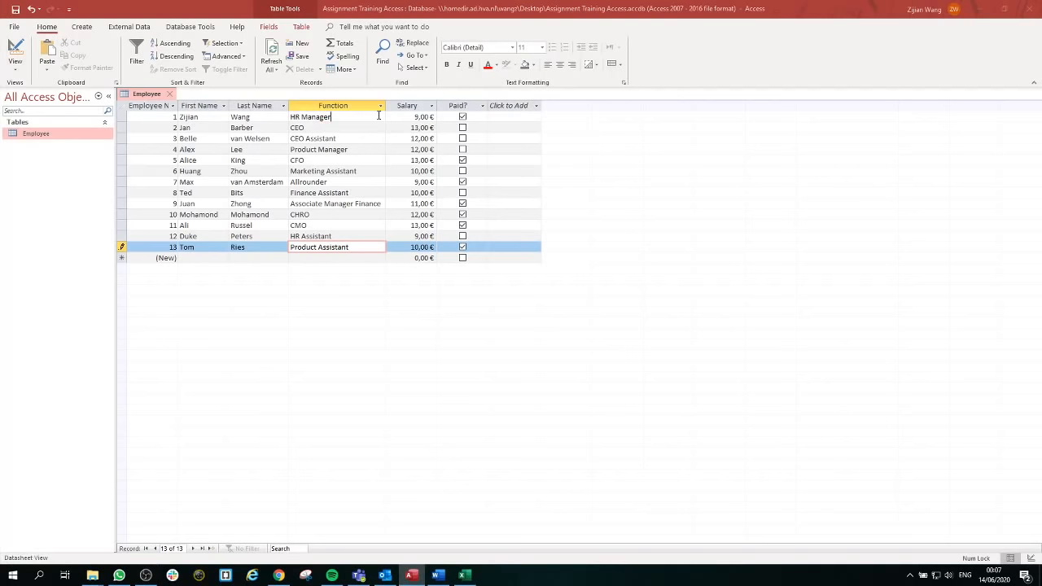
{"action": "left_click", "coordinate": [423, 117]}
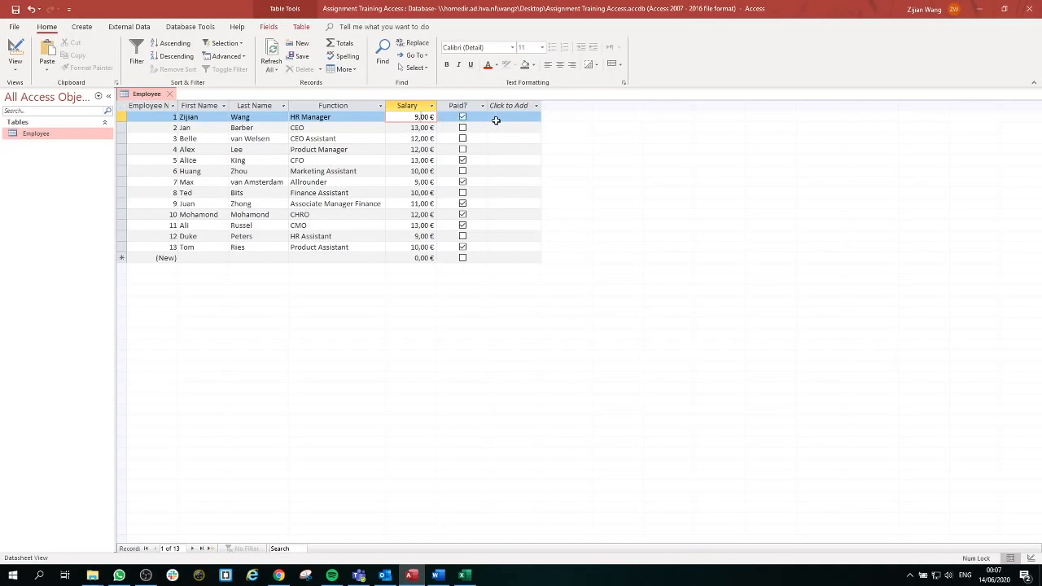
{"action": "left_click", "coordinate": [355, 120]}
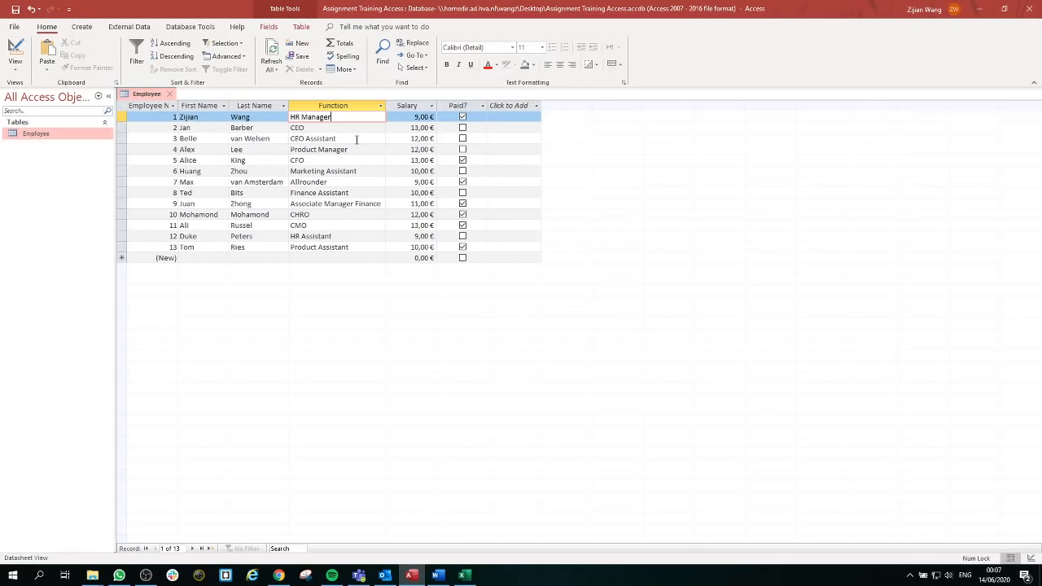
{"action": "left_click", "coordinate": [410, 128]}
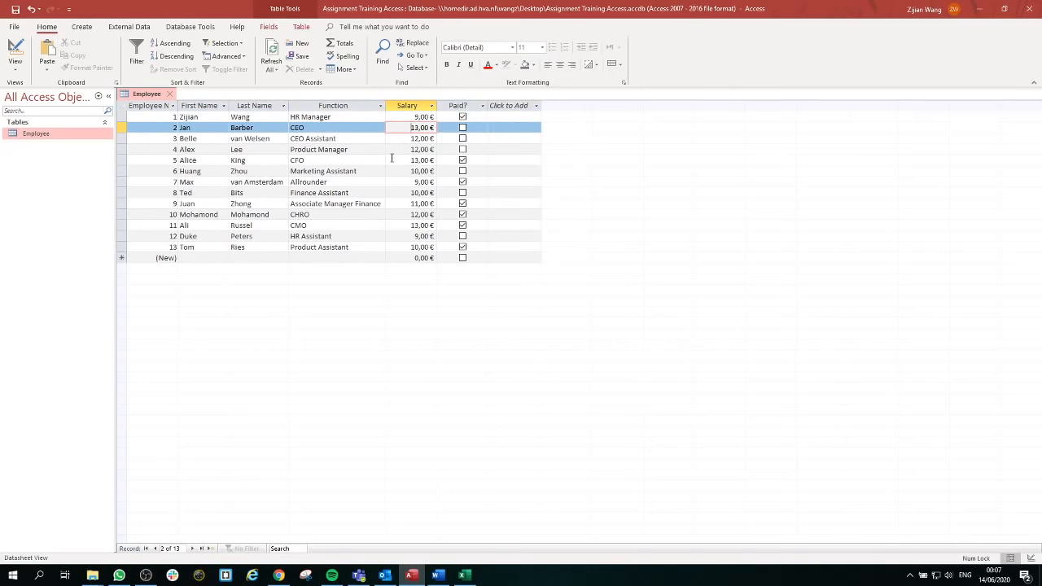
{"action": "left_click", "coordinate": [352, 129]}
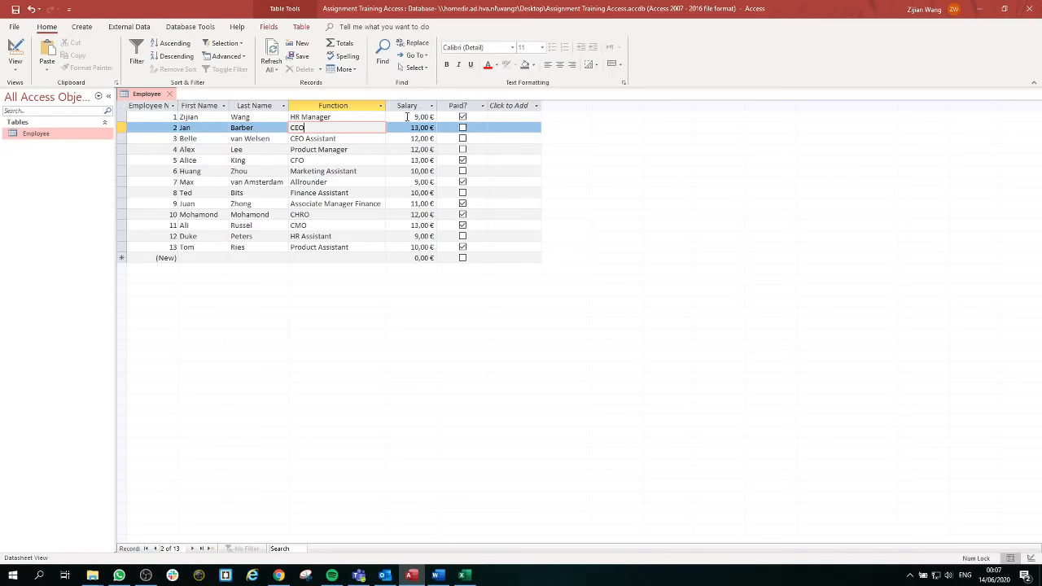
{"action": "left_click", "coordinate": [341, 237]}
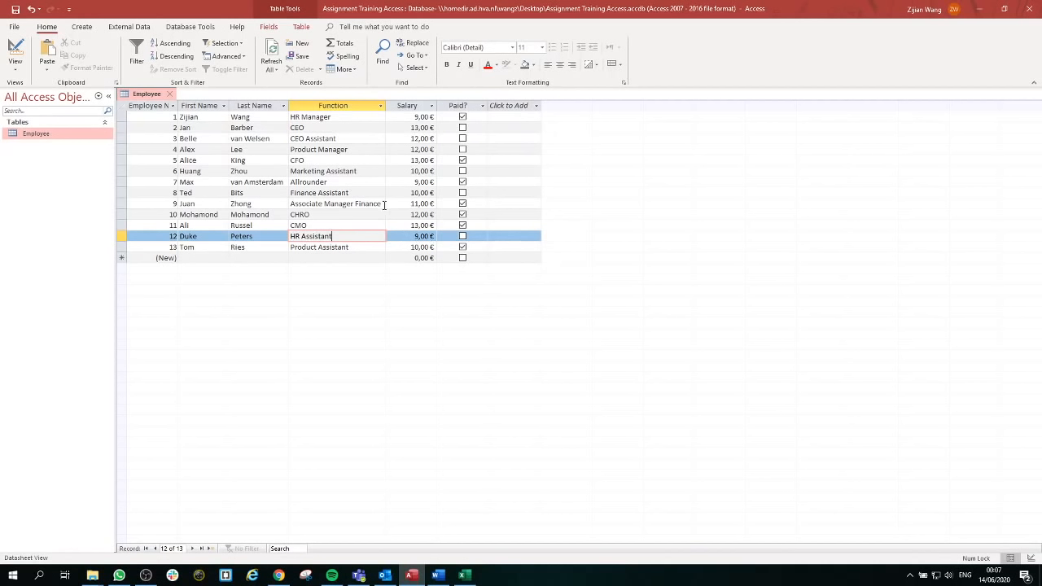
{"action": "left_click", "coordinate": [350, 128]}
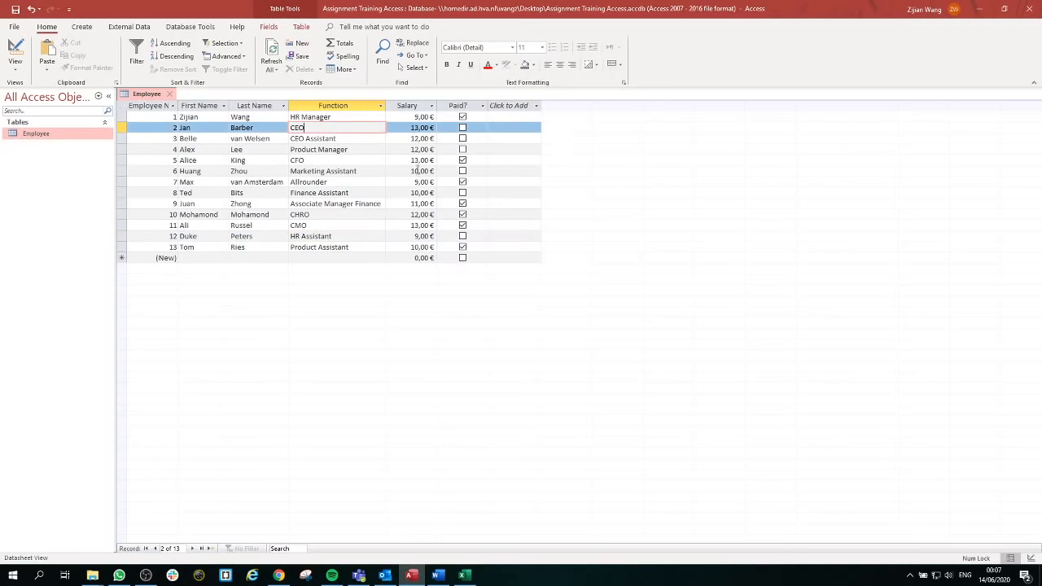
{"action": "left_click", "coordinate": [361, 142]}
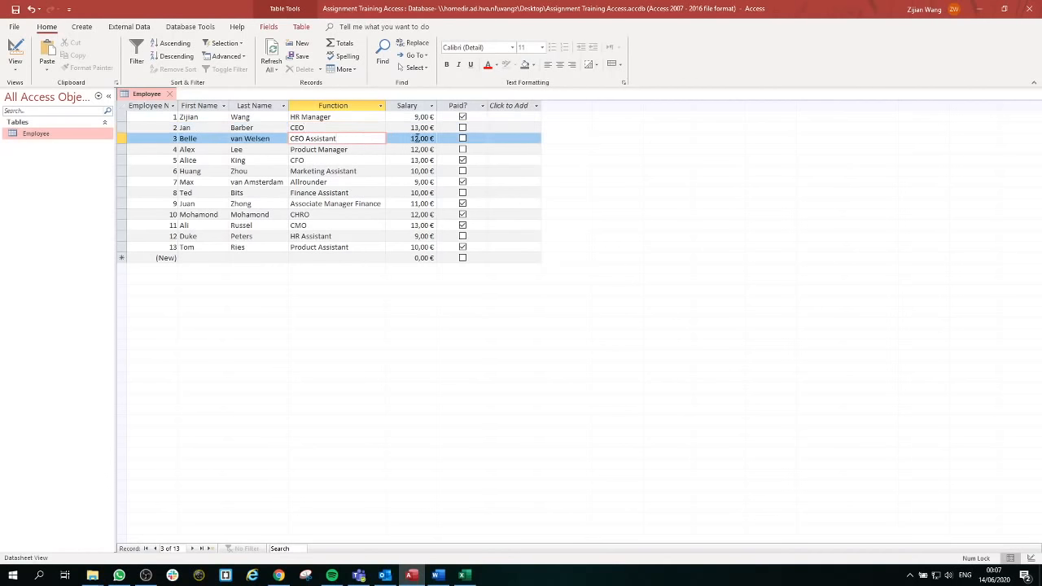
{"action": "left_click", "coordinate": [369, 150]}
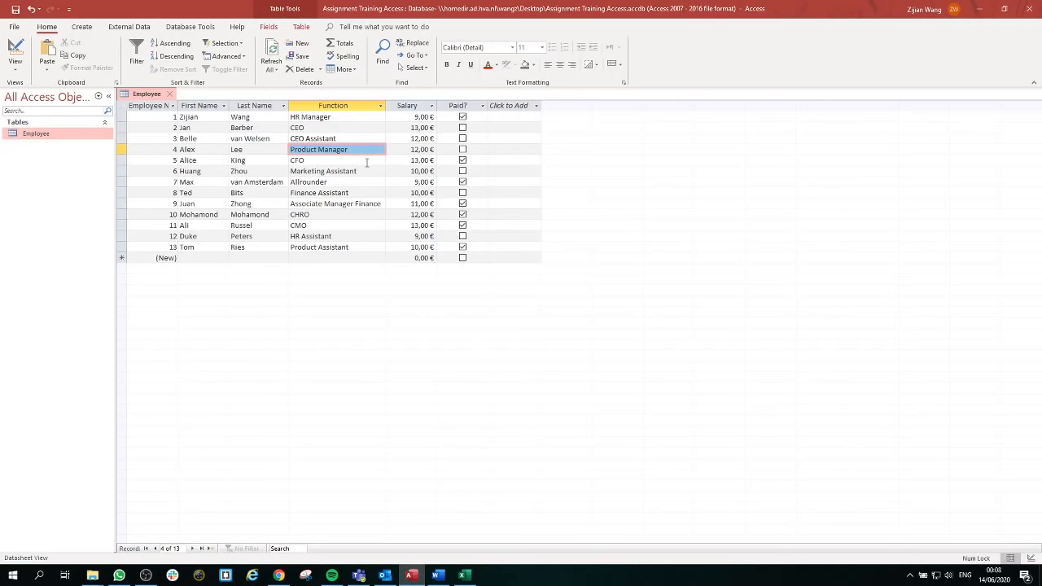
{"action": "left_click", "coordinate": [366, 163]}
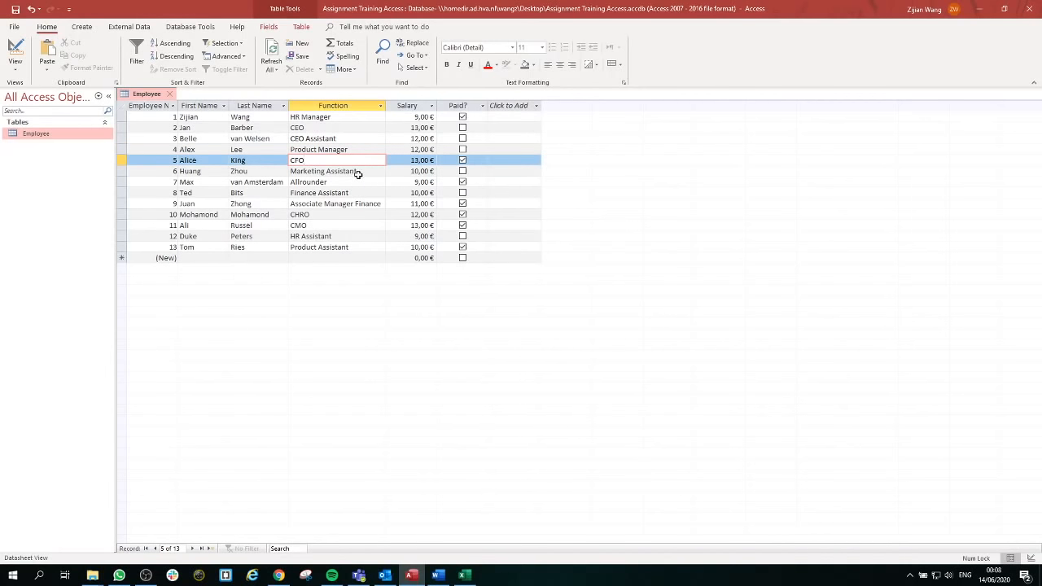
{"action": "left_click", "coordinate": [381, 171]}
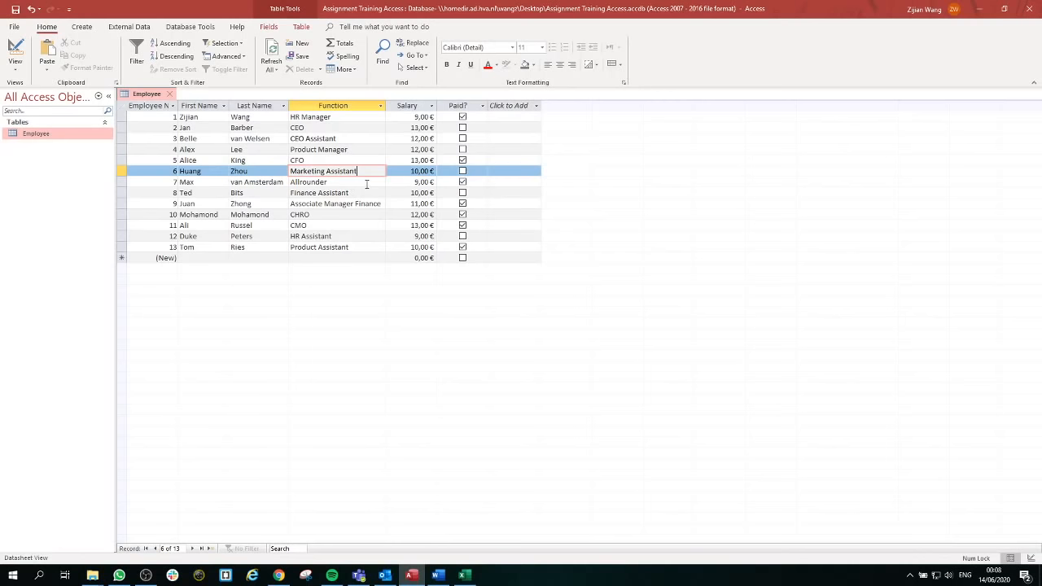
{"action": "left_click", "coordinate": [366, 184]}
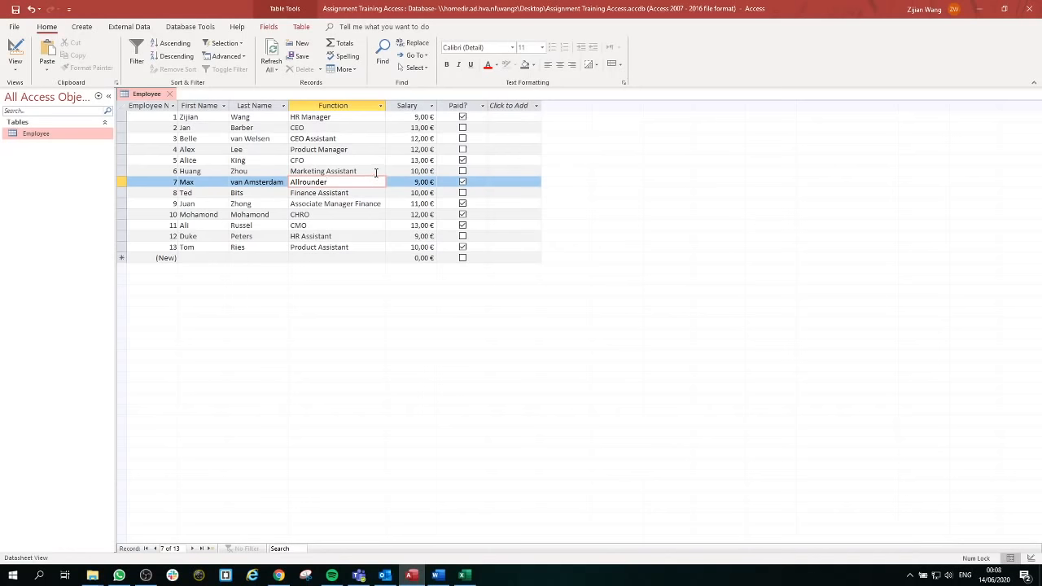
{"action": "left_click", "coordinate": [377, 172]}
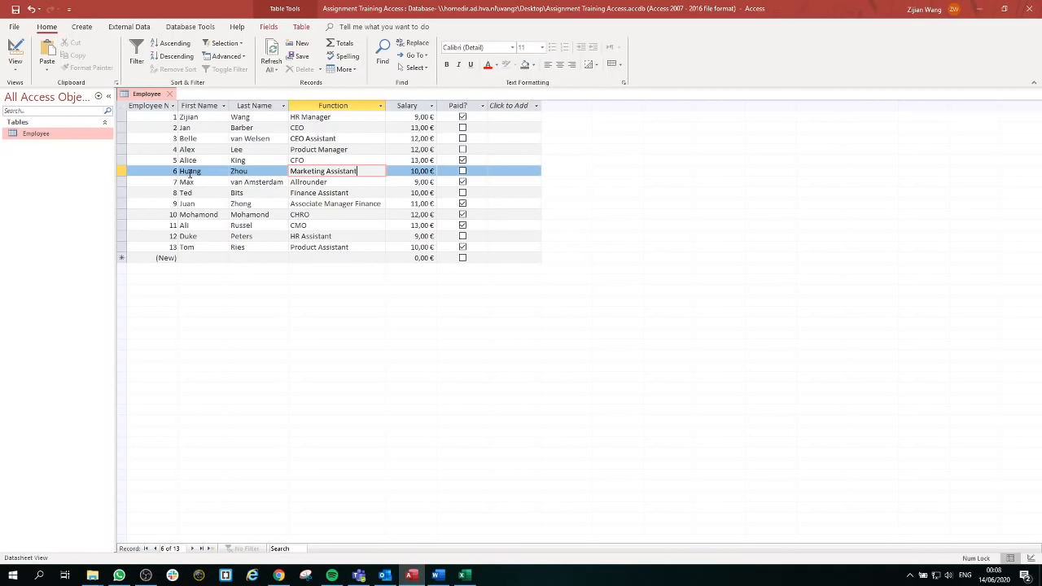
Create a new table in the database
{"action": "left_click", "coordinate": [86, 29]}
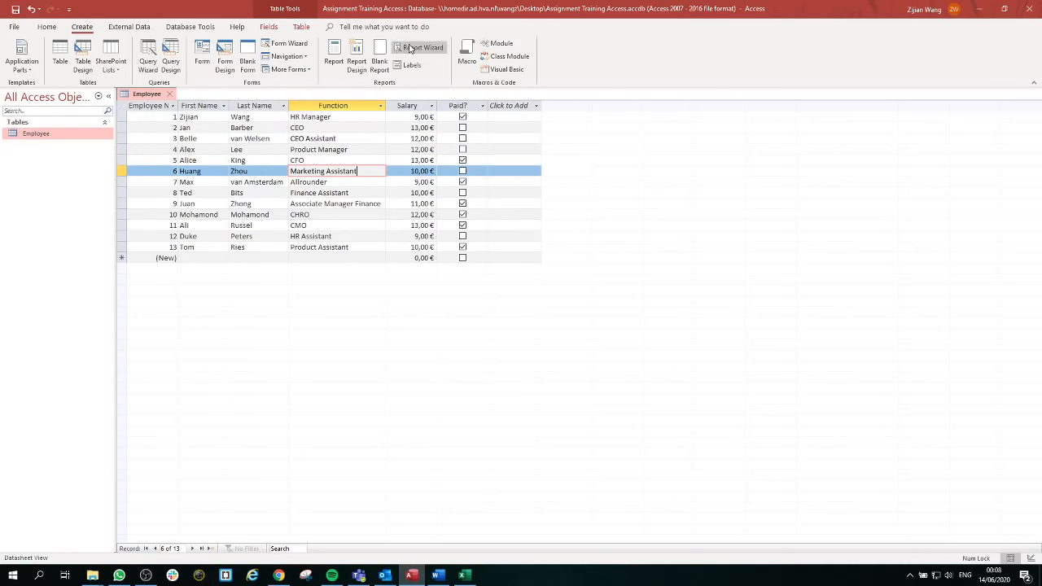
{"action": "left_click", "coordinate": [57, 63]}
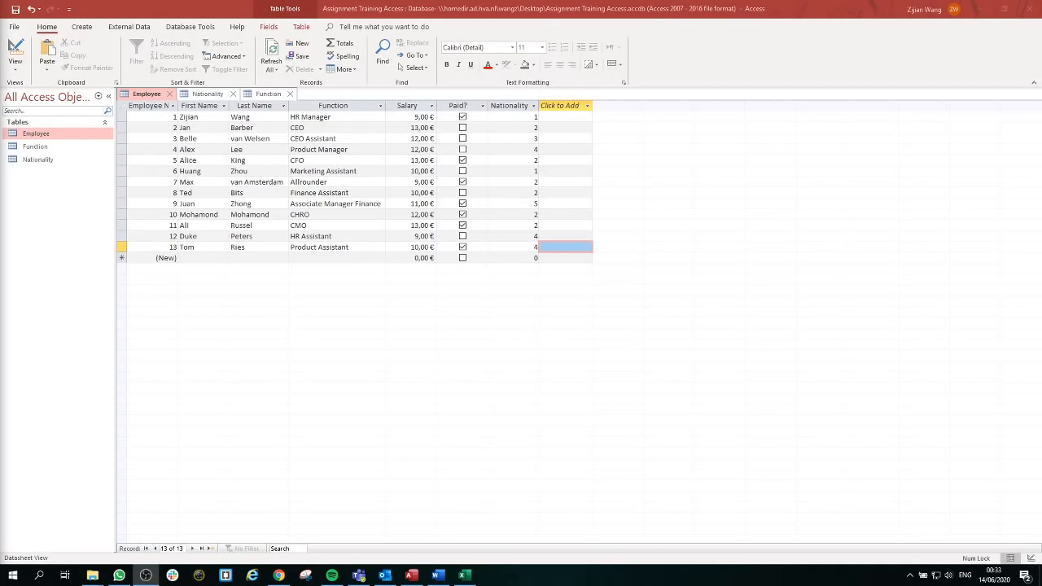
Examine the Employee table's Nationality column and compare its Function column with the Code and Function columns of the Function table
{"action": "left_click", "coordinate": [515, 106]}
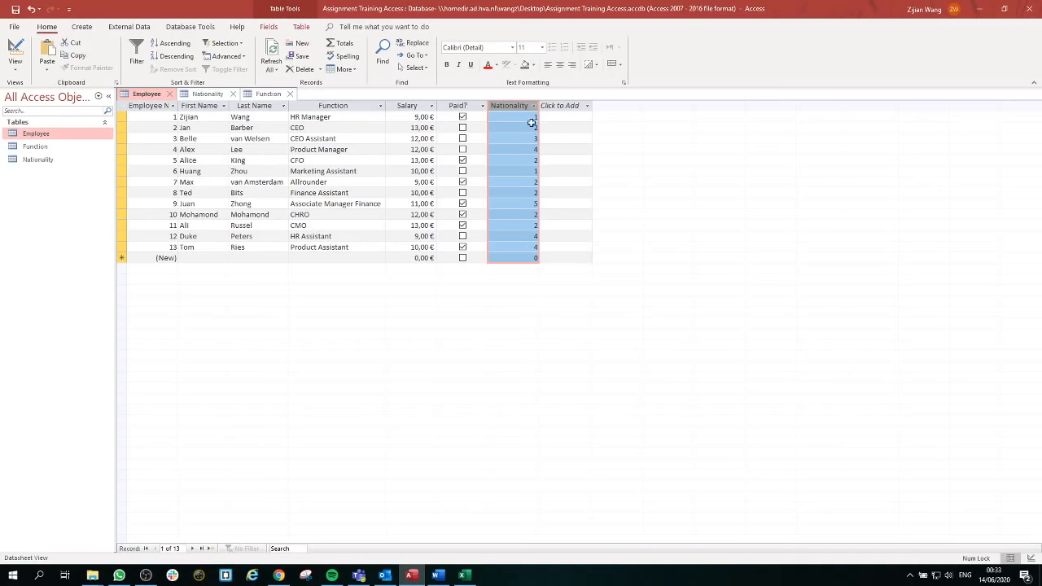
{"action": "left_click", "coordinate": [508, 235]}
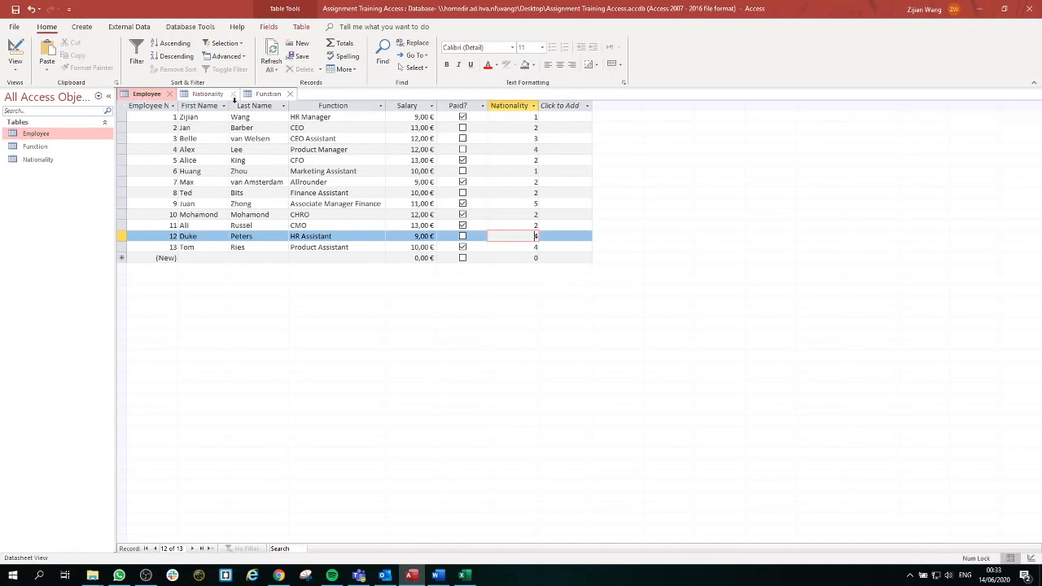
{"action": "double_click", "coordinate": [49, 148]}
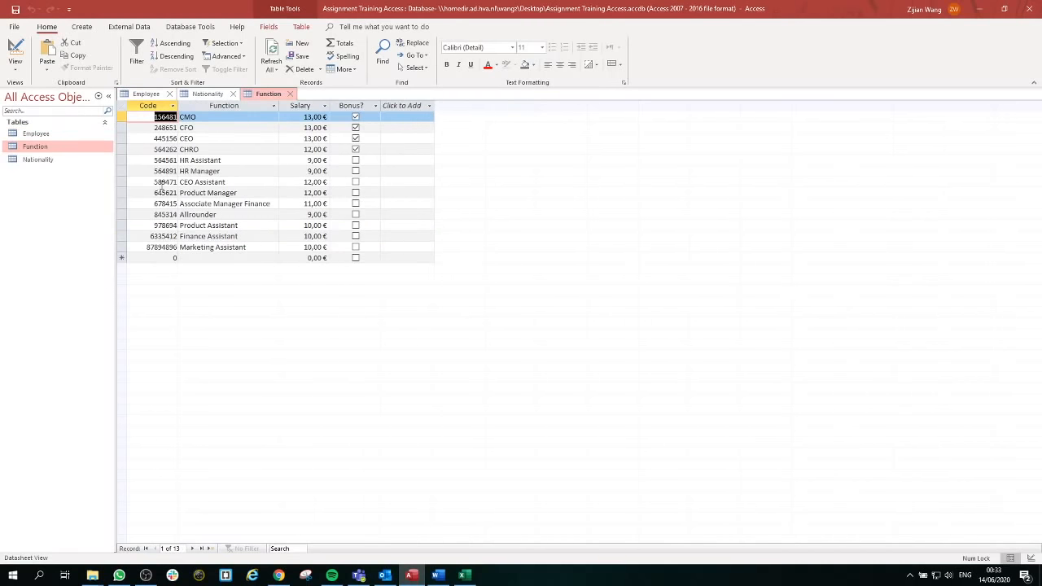
{"action": "left_click", "coordinate": [163, 106]}
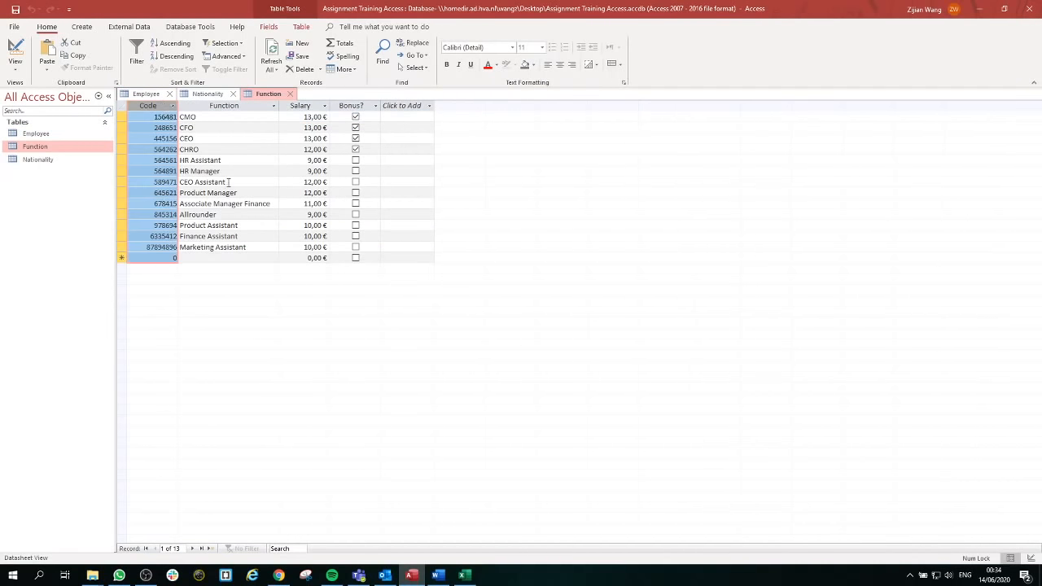
{"action": "left_click", "coordinate": [235, 105]}
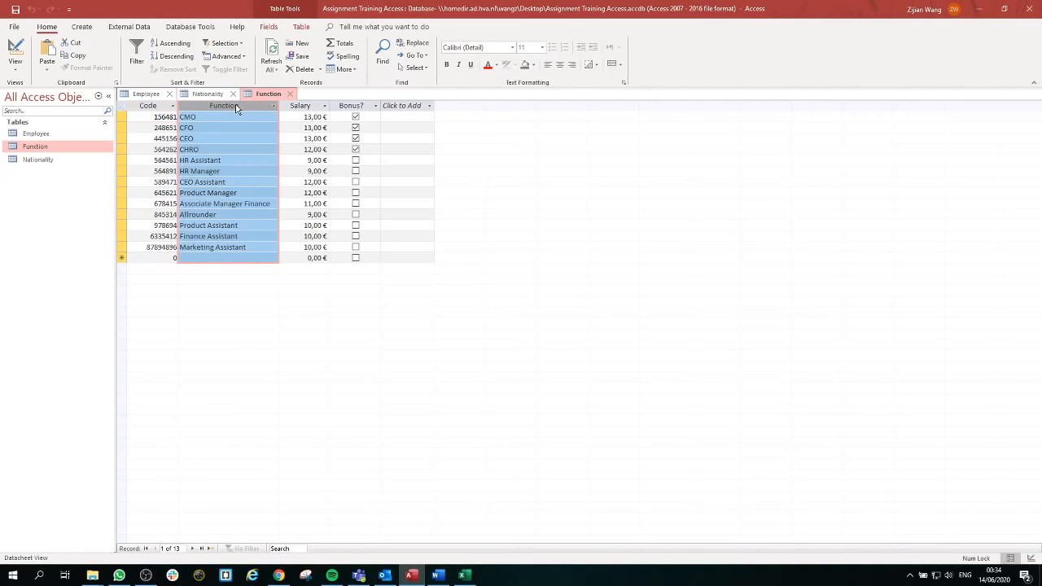
{"action": "double_click", "coordinate": [61, 134]}
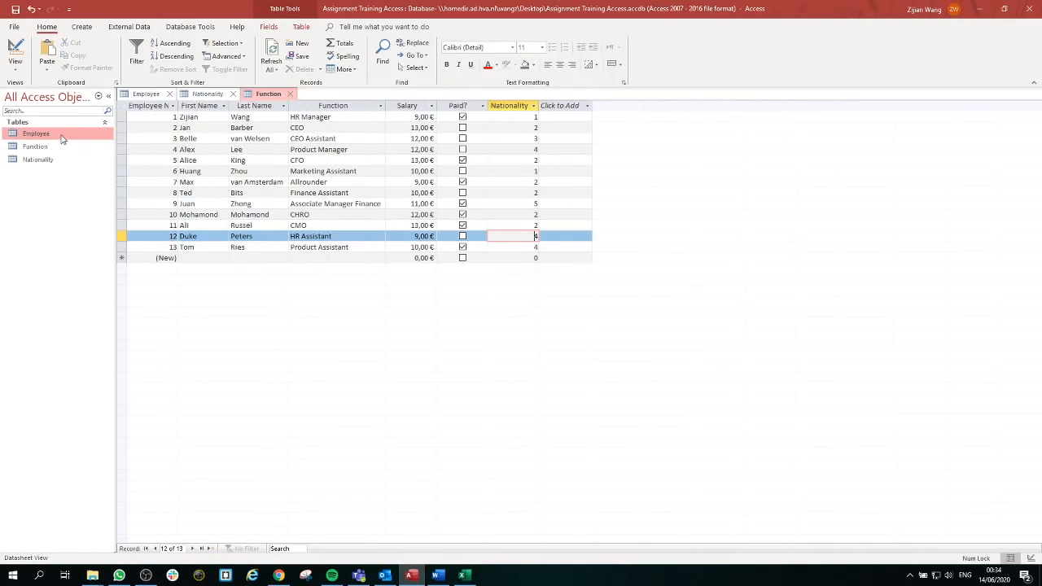
{"action": "left_click", "coordinate": [341, 105]}
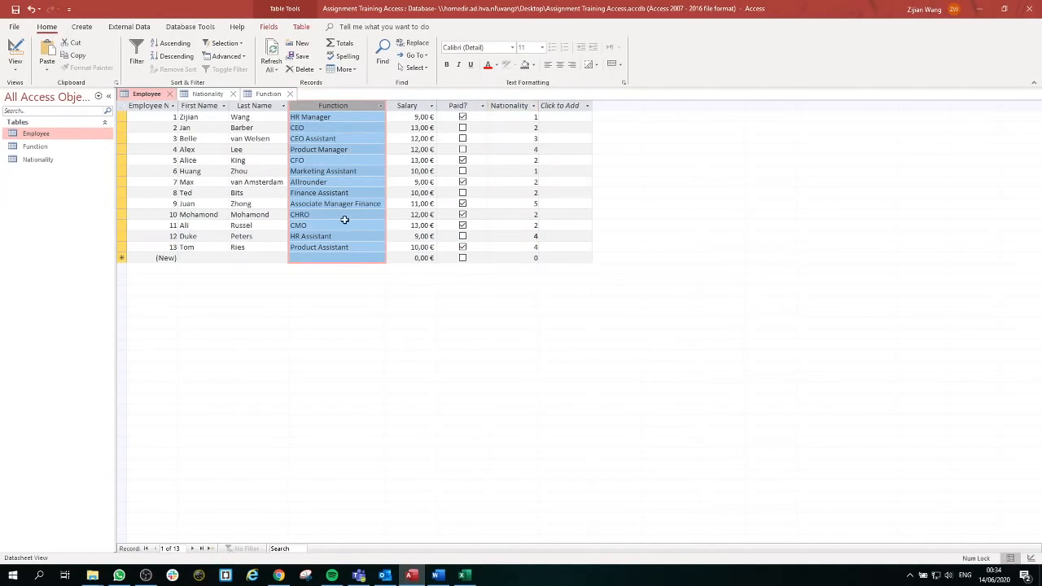
Examine the Function table's Salary column and the CMO record's salary, and return to the Employee table
{"action": "double_click", "coordinate": [65, 149]}
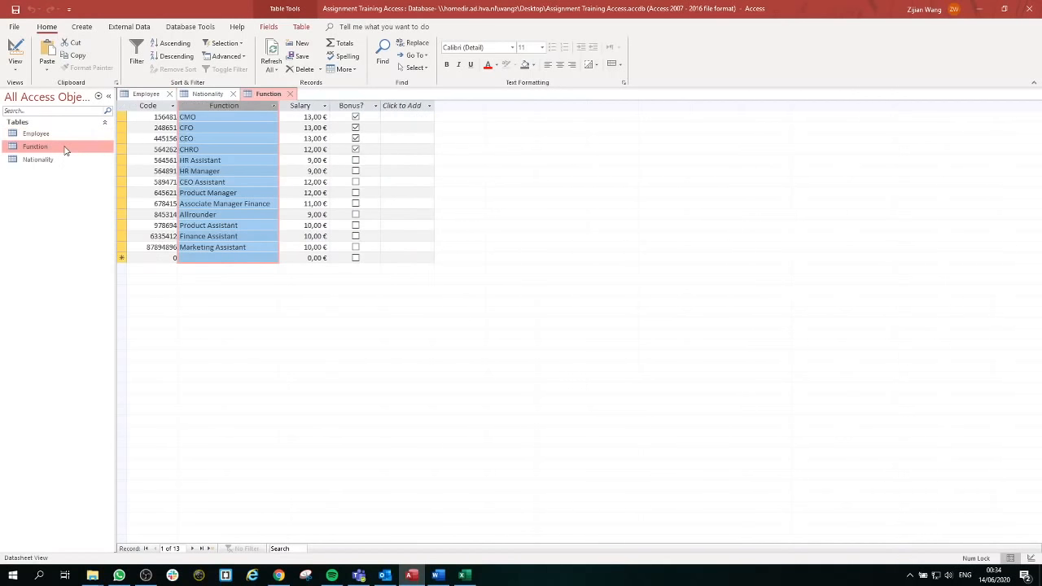
{"action": "left_click", "coordinate": [314, 107]}
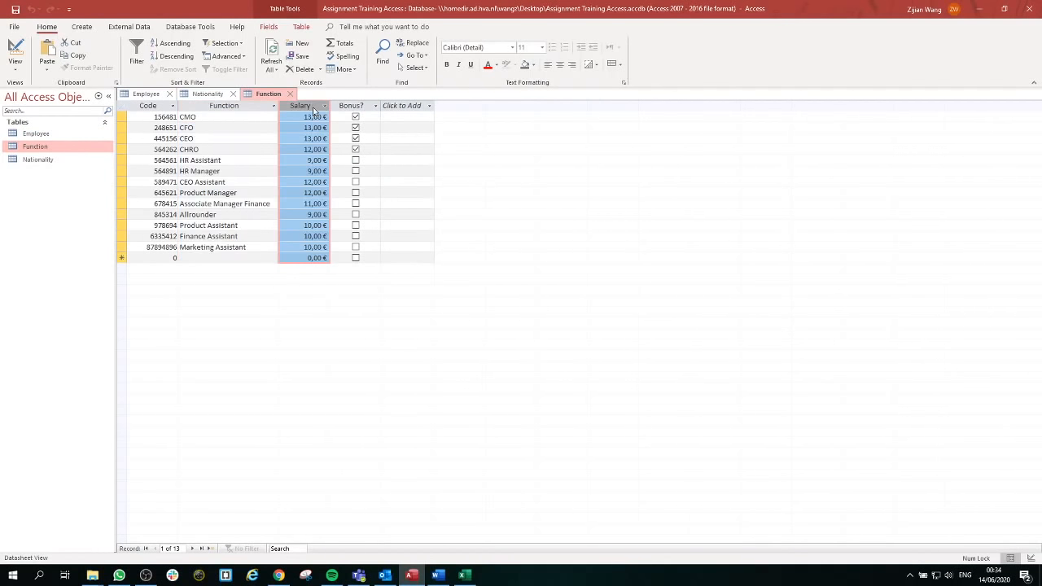
{"action": "left_click", "coordinate": [248, 120]}
{"action": "key", "text": "Tab"}
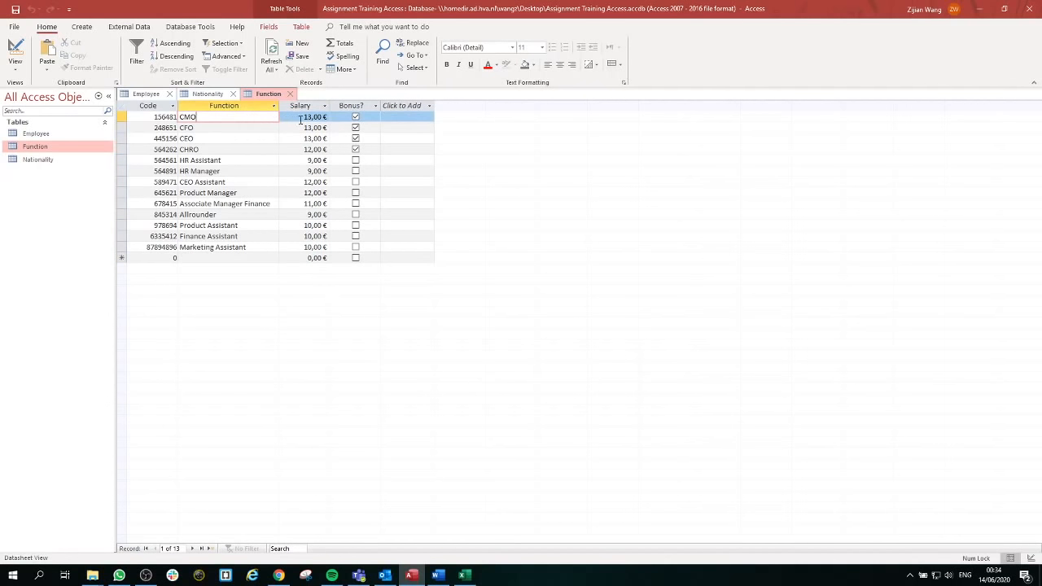
{"action": "key", "text": "shift+space"}
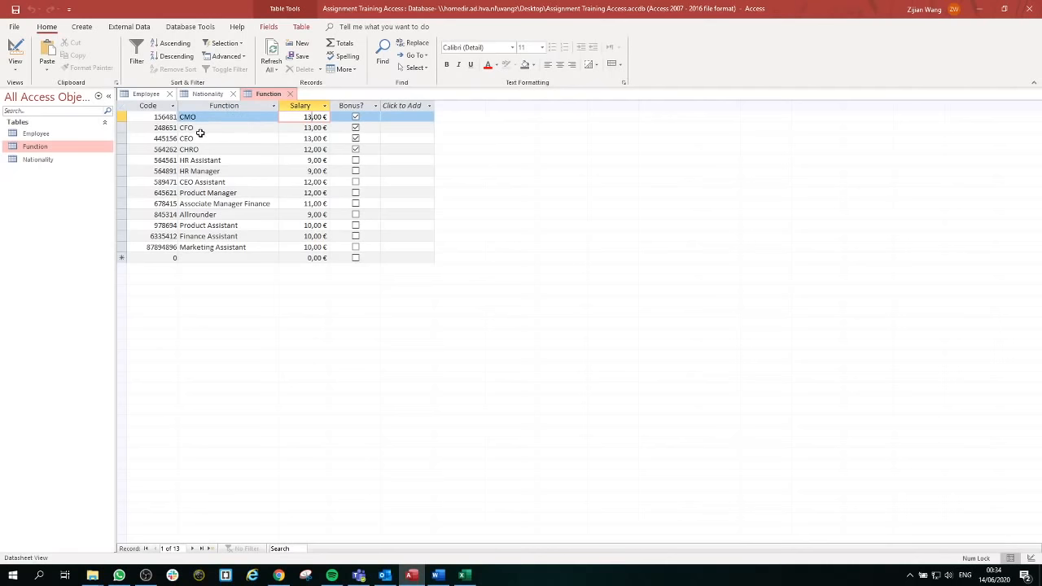
{"action": "double_click", "coordinate": [77, 134]}
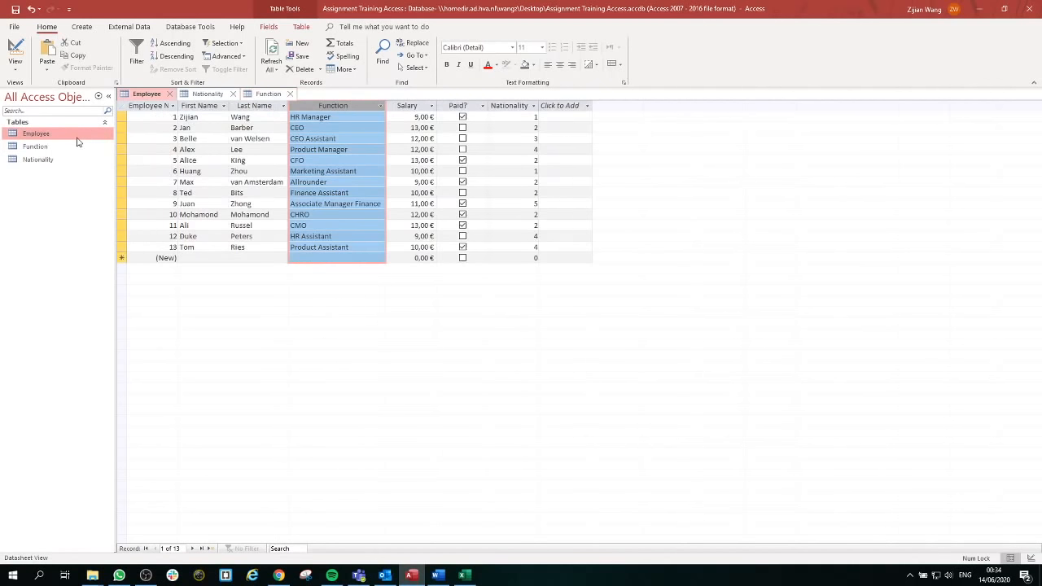
Compare the CEO's salary between the Employee and Function tables, and examine the Function table's Bonus? column
{"action": "left_click", "coordinate": [351, 128]}
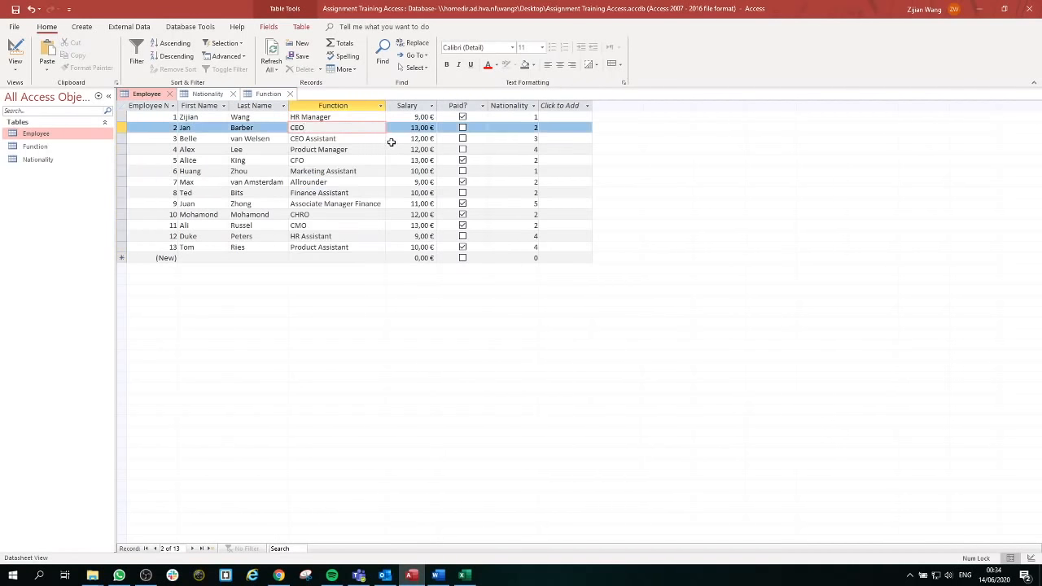
{"action": "left_click", "coordinate": [407, 129]}
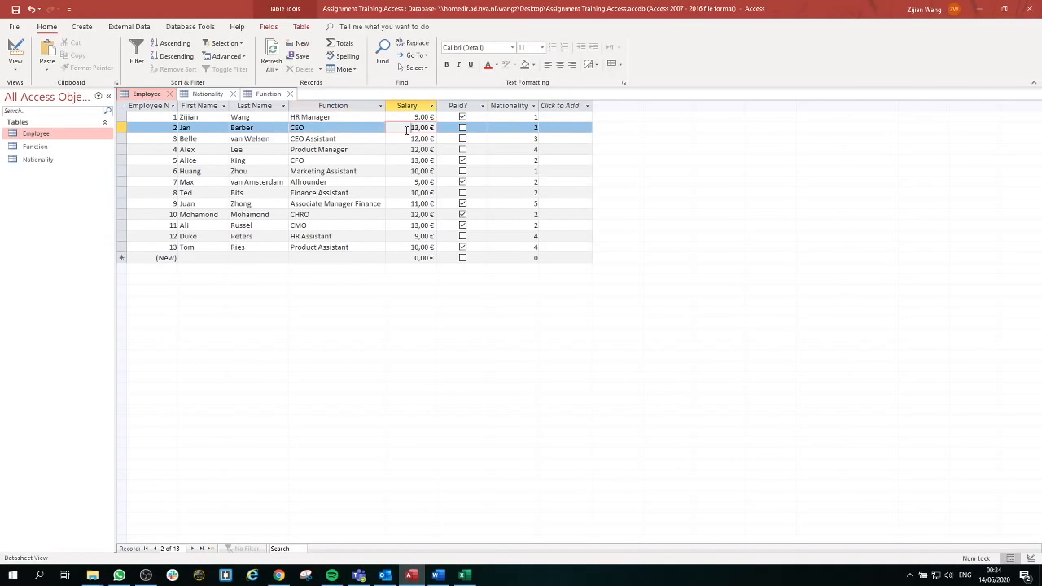
{"action": "left_click", "coordinate": [59, 149]}
{"action": "double_click", "coordinate": [59, 149]}
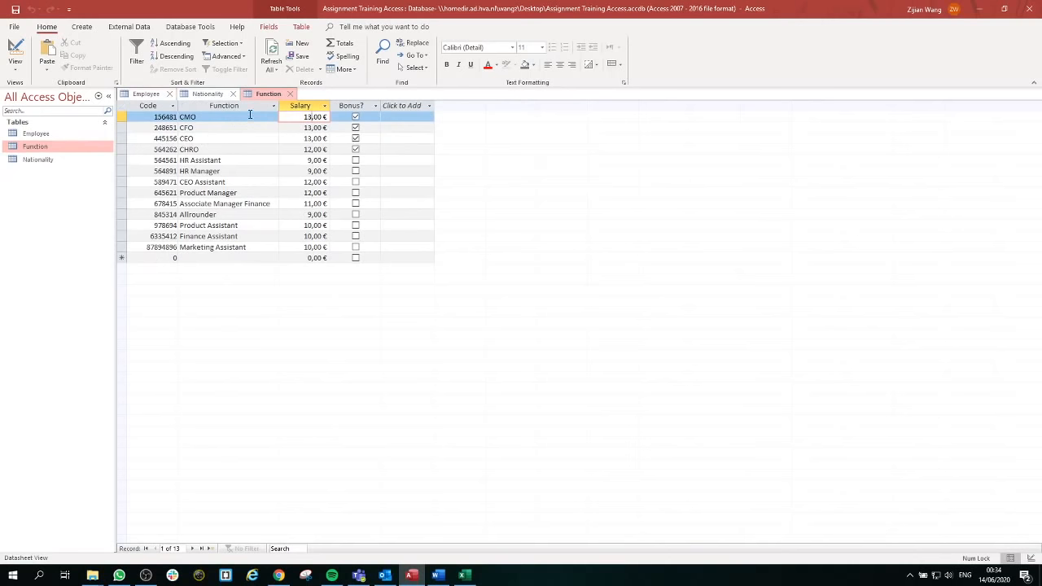
{"action": "left_click", "coordinate": [257, 138]}
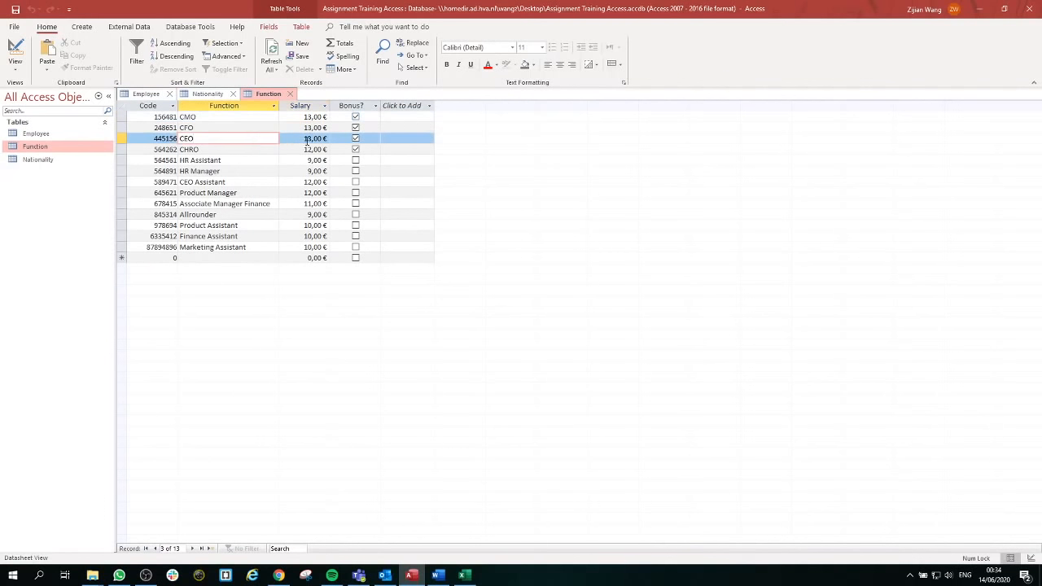
{"action": "left_click", "coordinate": [308, 139]}
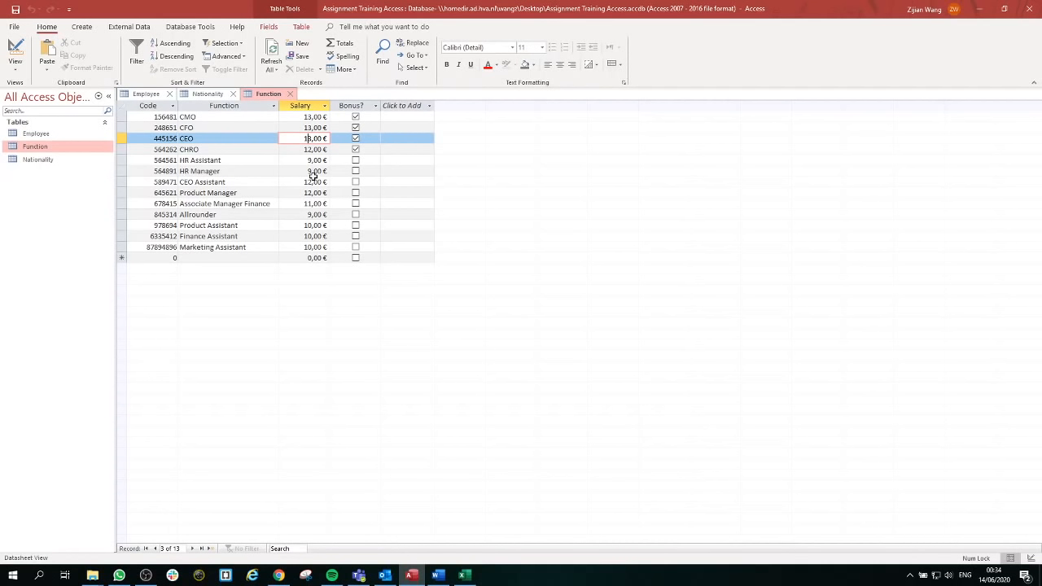
{"action": "left_click", "coordinate": [363, 107]}
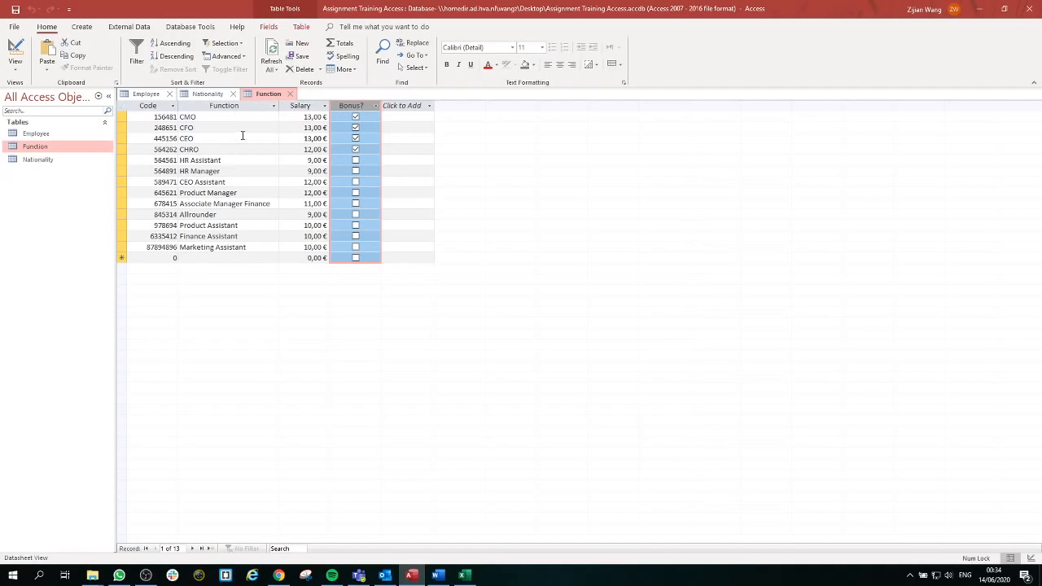
{"action": "left_click", "coordinate": [355, 149]}
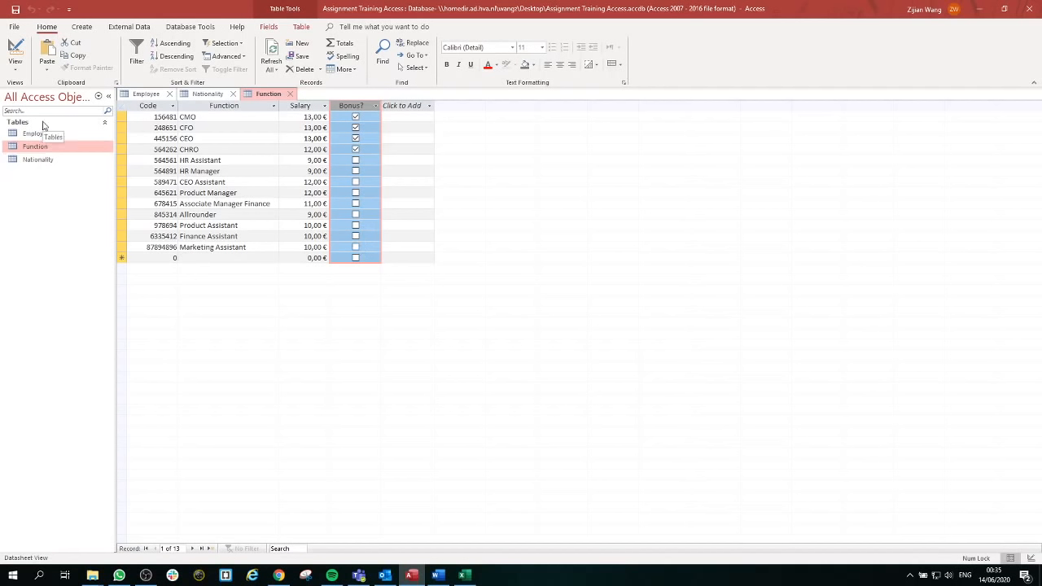
Inspect the Function table's Code primary key and its data type in Design View, and examine the assistants' codes in Datasheet View
{"action": "left_click", "coordinate": [19, 52]}
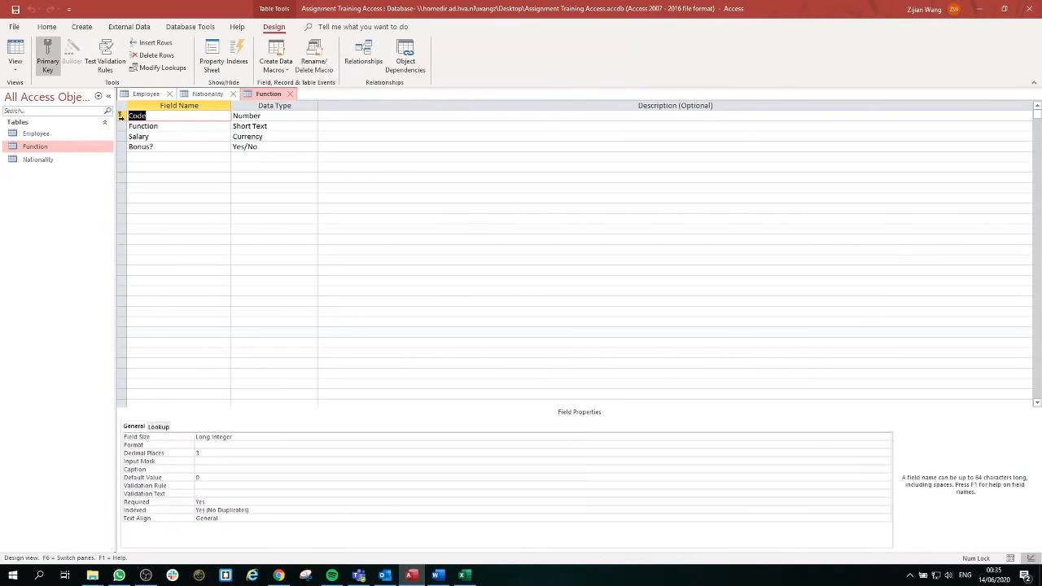
{"action": "left_click", "coordinate": [119, 116]}
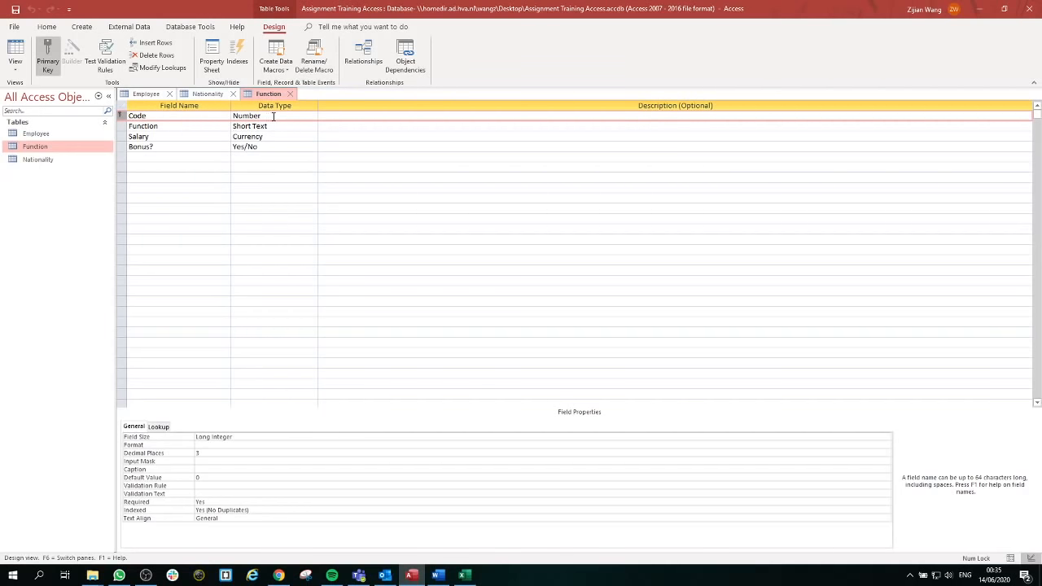
{"action": "left_click", "coordinate": [274, 116]}
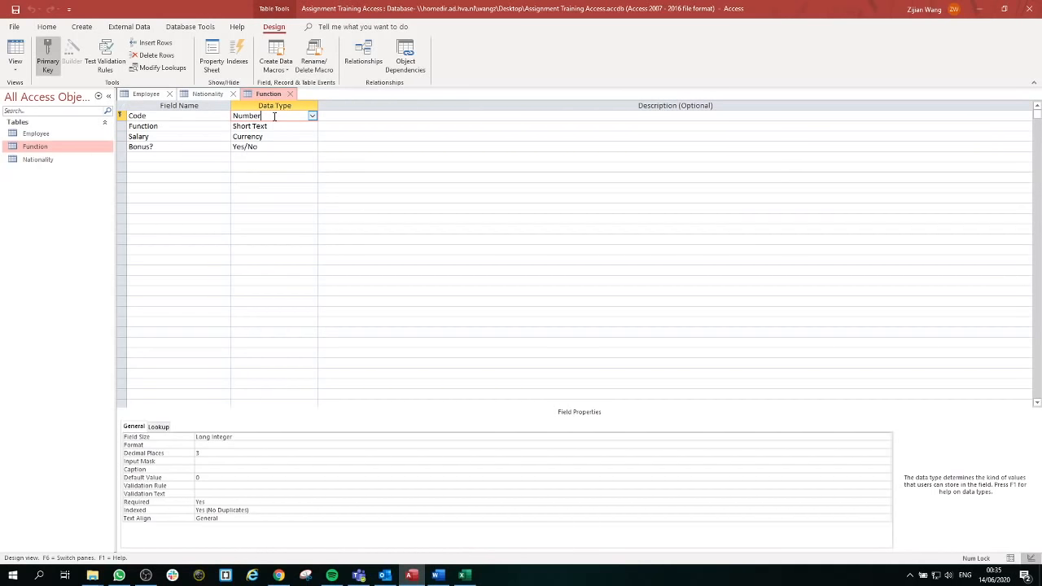
{"action": "left_click", "coordinate": [15, 50]}
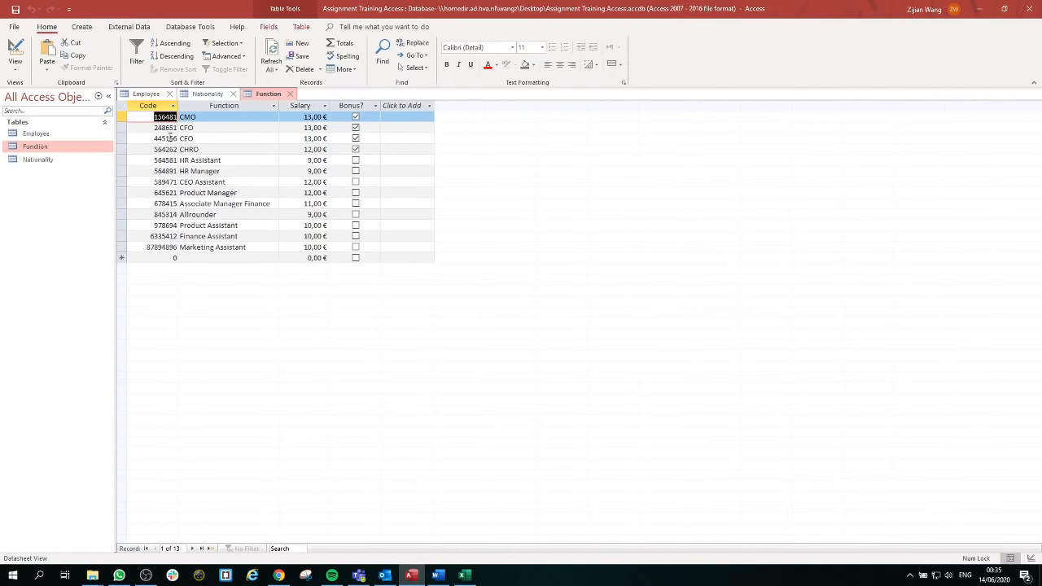
{"action": "left_click", "coordinate": [167, 225]}
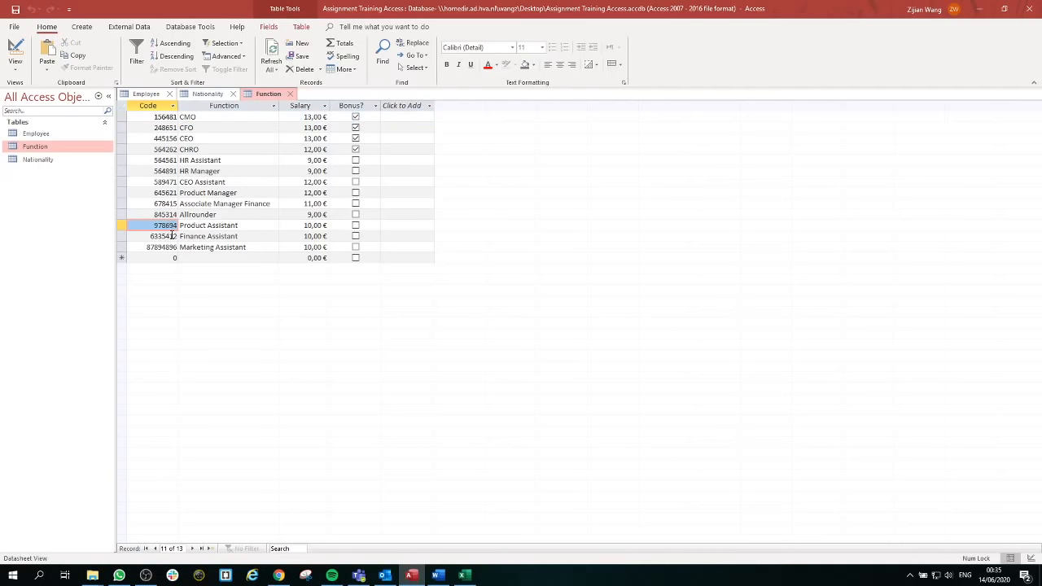
{"action": "left_click", "coordinate": [150, 236]}
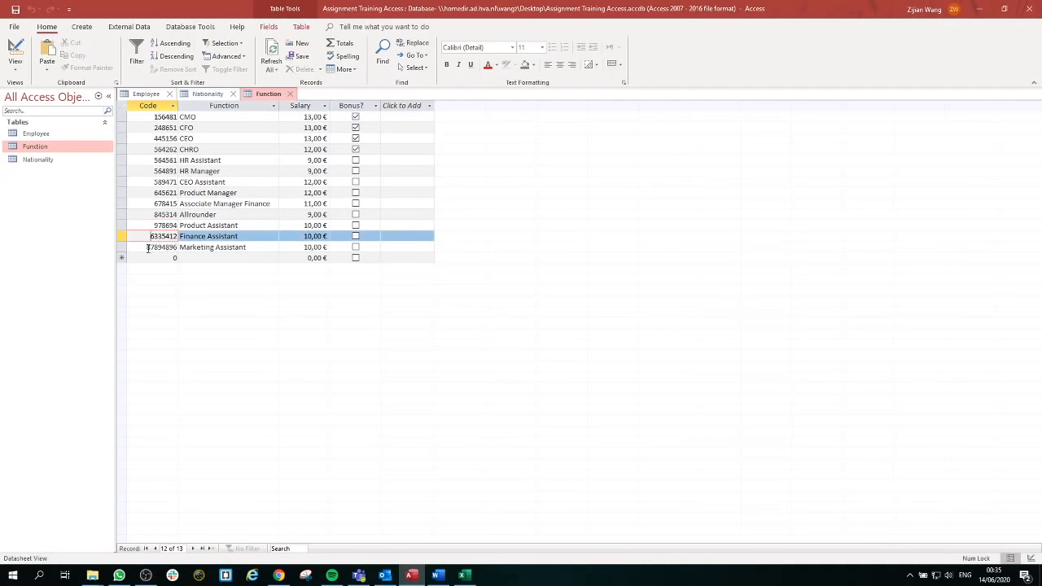
{"action": "left_click", "coordinate": [146, 248]}
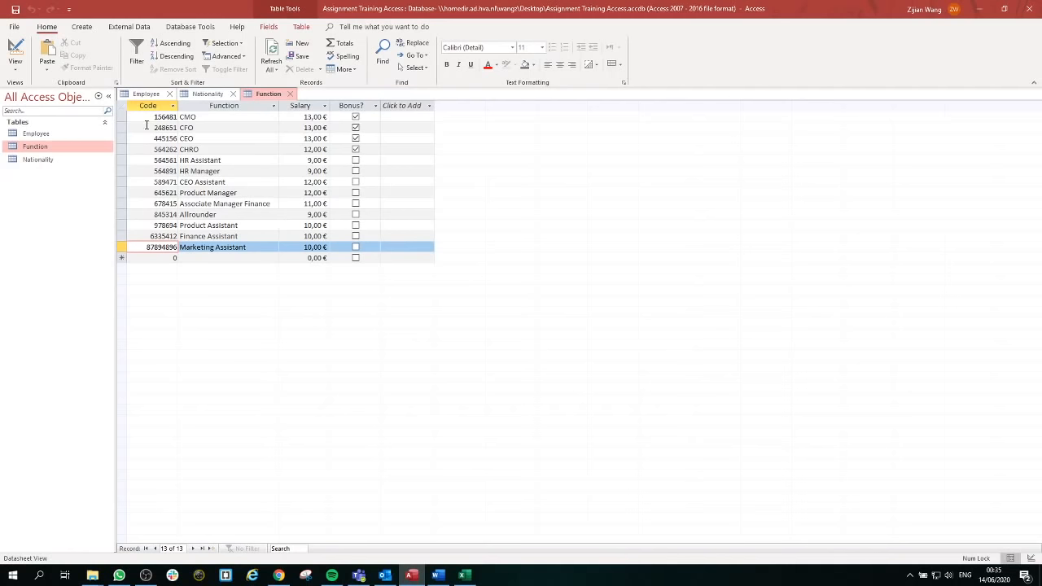
Review the data types of the Function, Salary and Bonus? fields and the Salary format in Design View, and return to Datasheet View
{"action": "left_click", "coordinate": [14, 56]}
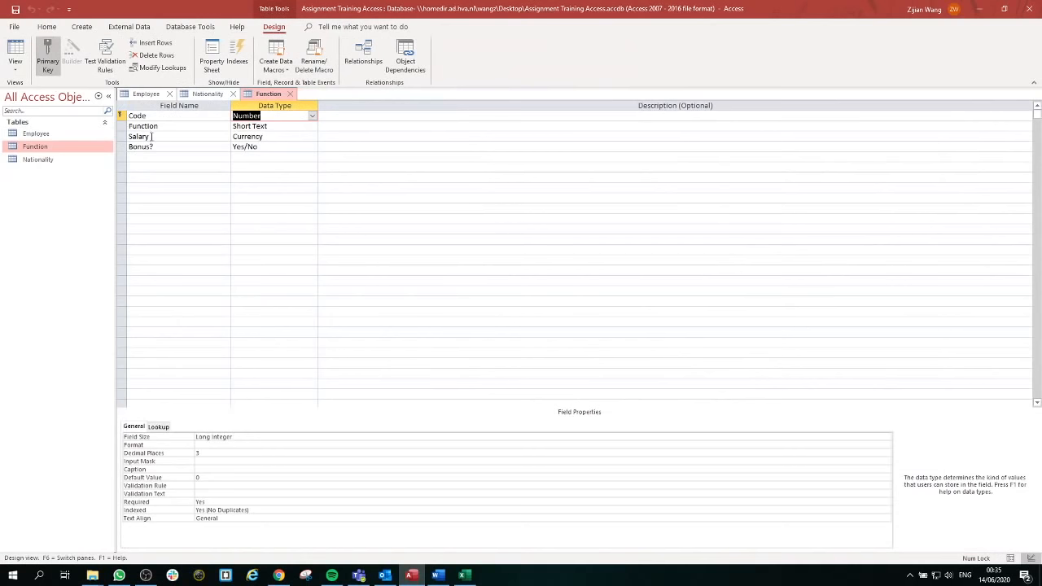
{"action": "left_click", "coordinate": [212, 125]}
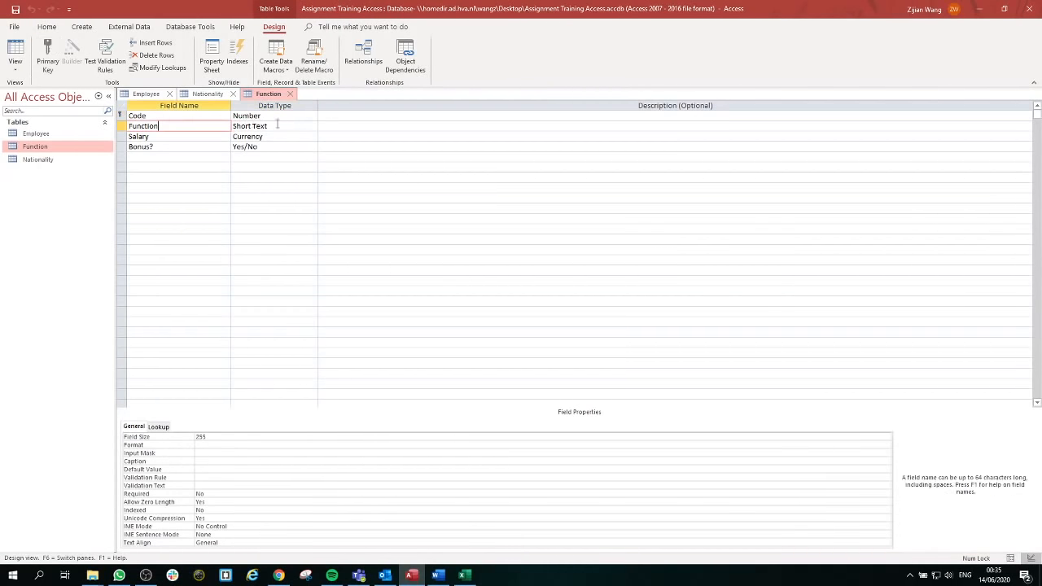
{"action": "left_click", "coordinate": [294, 126]}
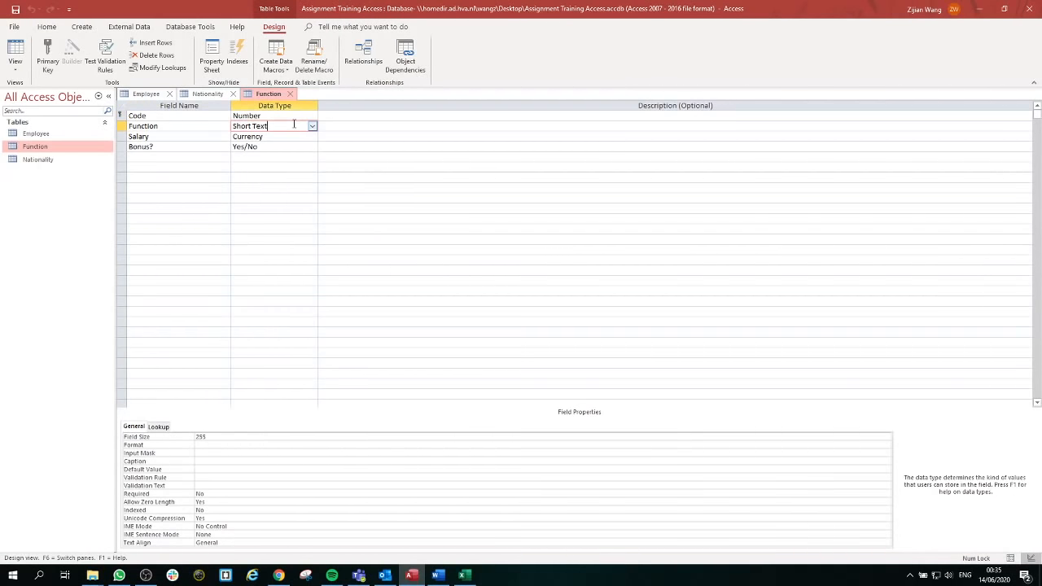
{"action": "left_click", "coordinate": [203, 135]}
{"action": "left_click", "coordinate": [283, 136]}
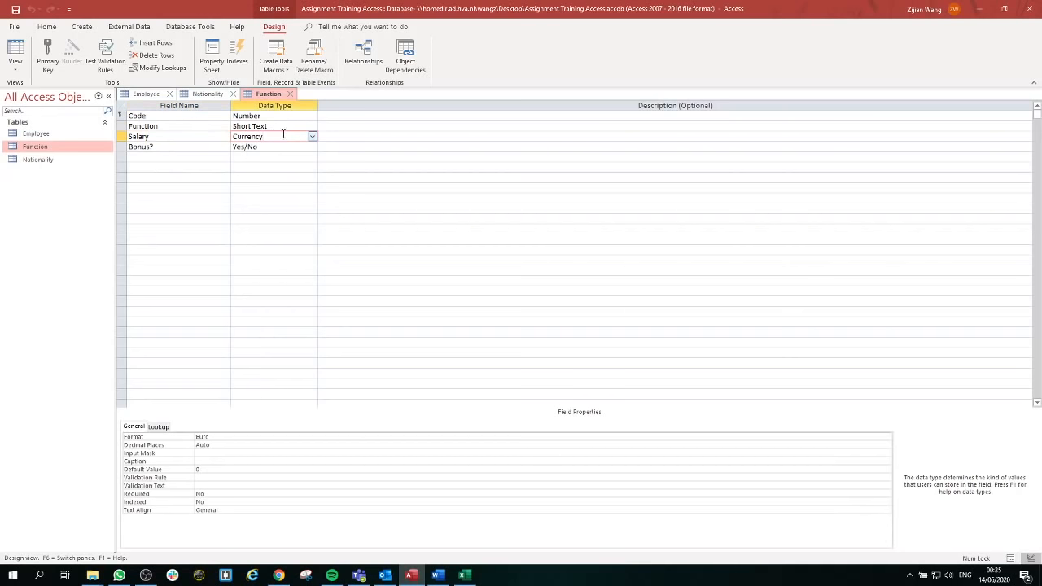
{"action": "left_click", "coordinate": [163, 439]}
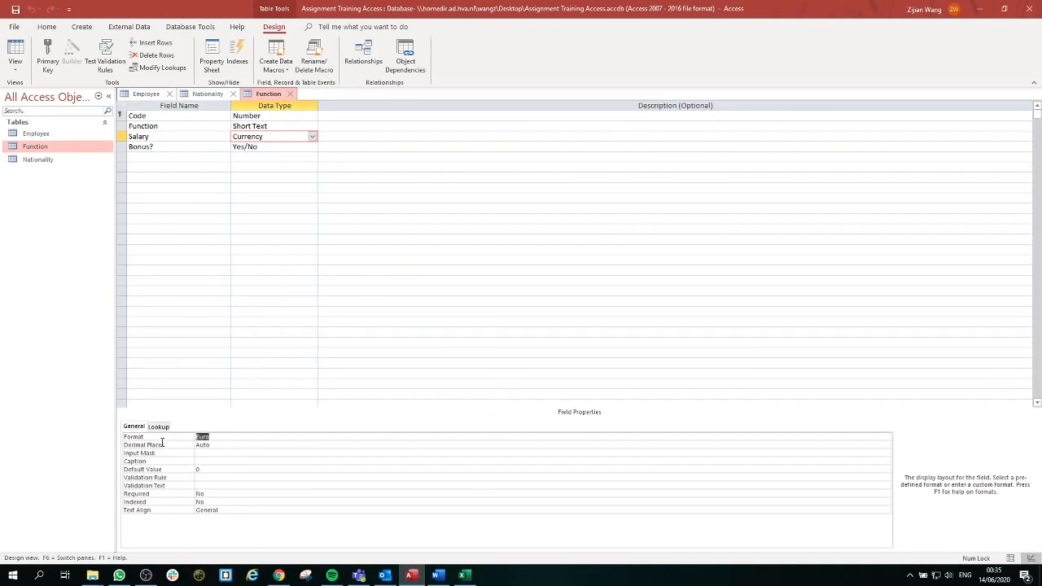
{"action": "left_click", "coordinate": [179, 148]}
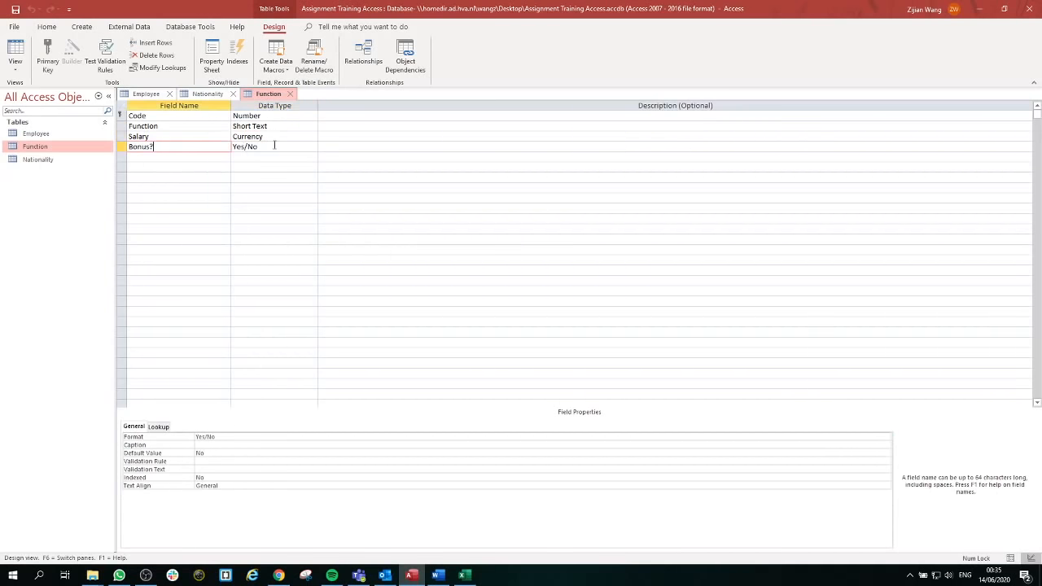
{"action": "left_click", "coordinate": [15, 55]}
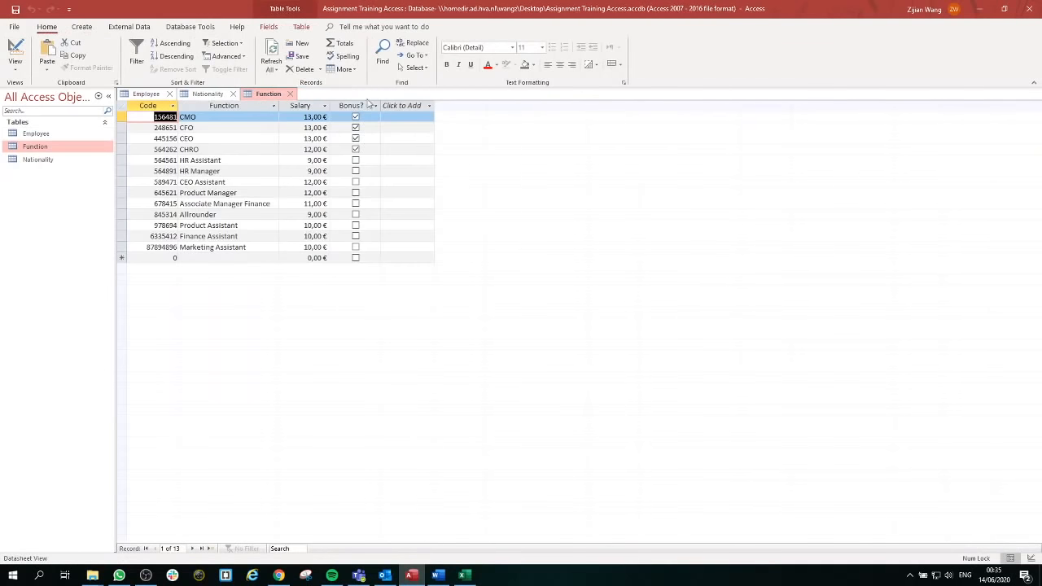
Open the Nationality table, go through the records' file numbers, and widen the File Number column to show its full heading
{"action": "double_click", "coordinate": [65, 162]}
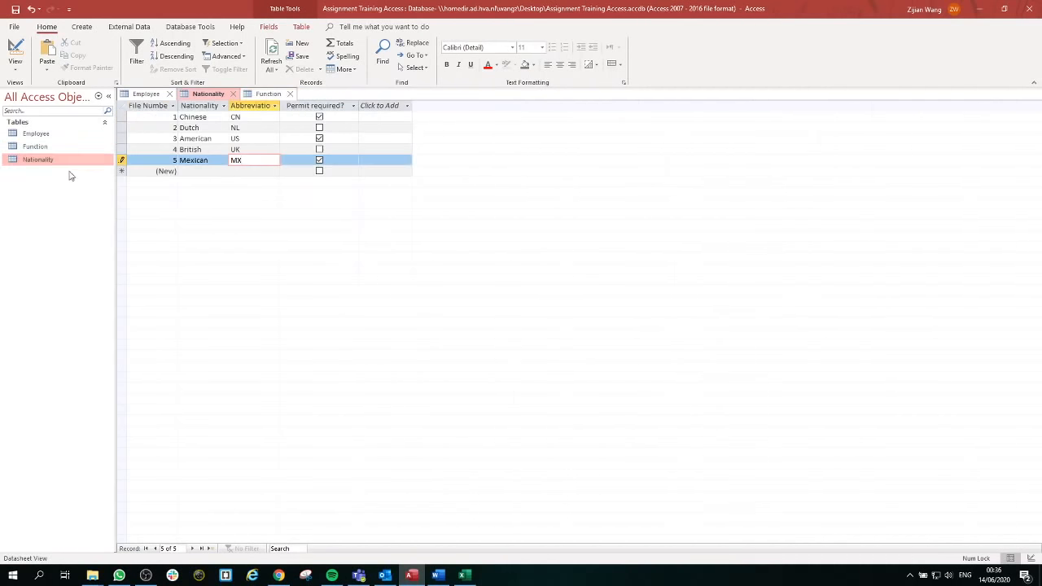
{"action": "left_click", "coordinate": [165, 117]}
{"action": "left_click", "coordinate": [166, 129]}
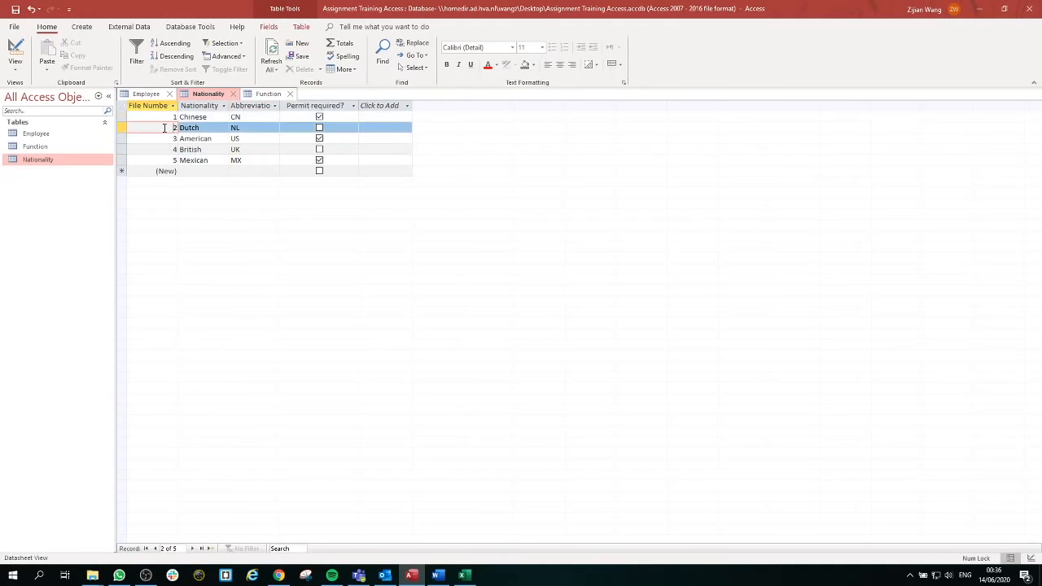
{"action": "left_click", "coordinate": [168, 140]}
{"action": "left_click", "coordinate": [167, 150]}
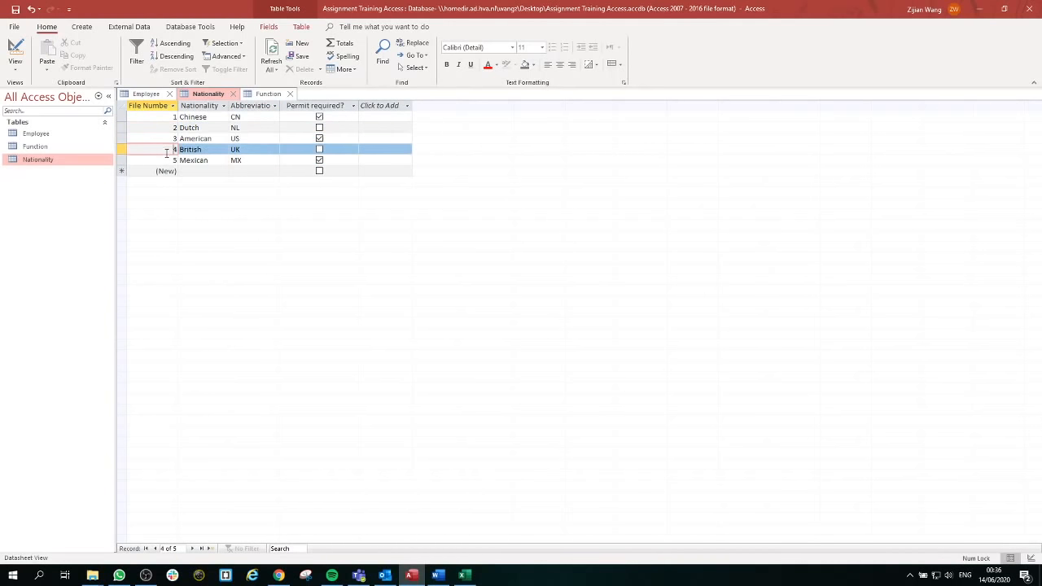
{"action": "left_click", "coordinate": [166, 162]}
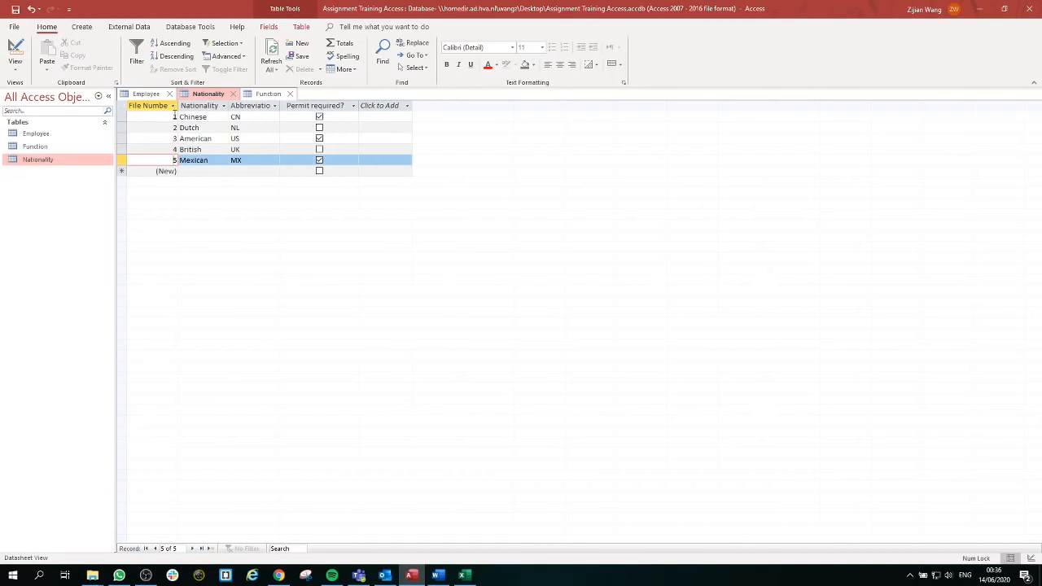
{"action": "left_click", "coordinate": [174, 118]}
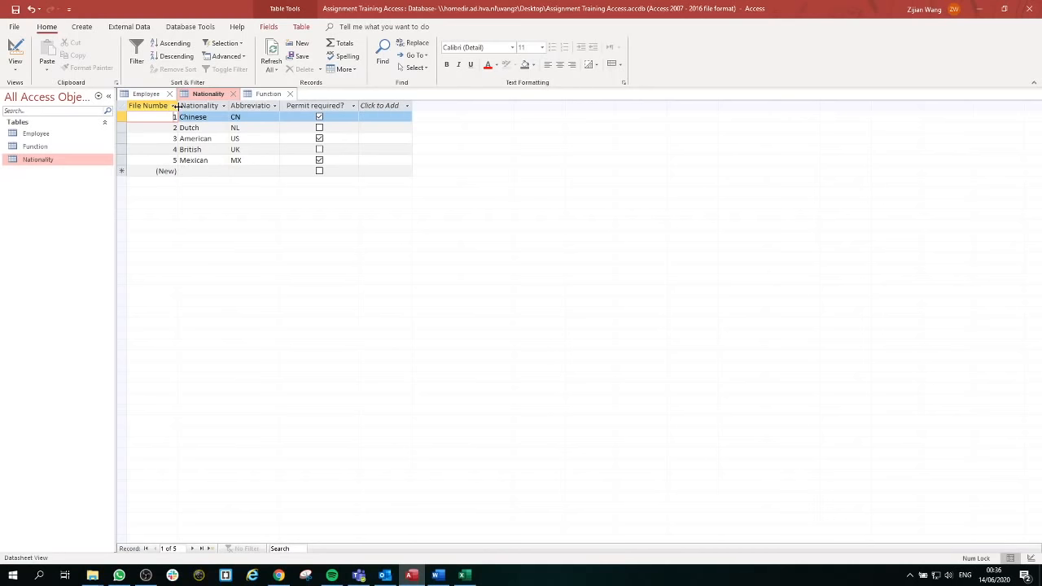
{"action": "left_click_drag", "start_coordinate": [177, 106], "coordinate": [221, 127]}
Examine the Nationality table's Nationality, Abbreviation and Permit required? columns across its records
{"action": "left_click", "coordinate": [221, 139]}
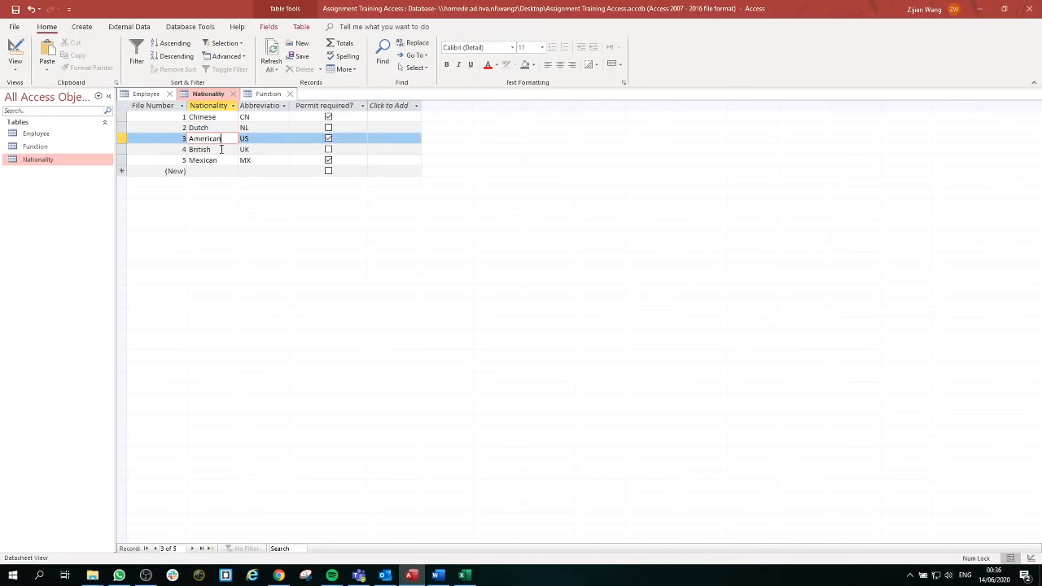
{"action": "left_click", "coordinate": [221, 149]}
{"action": "left_click", "coordinate": [270, 117]}
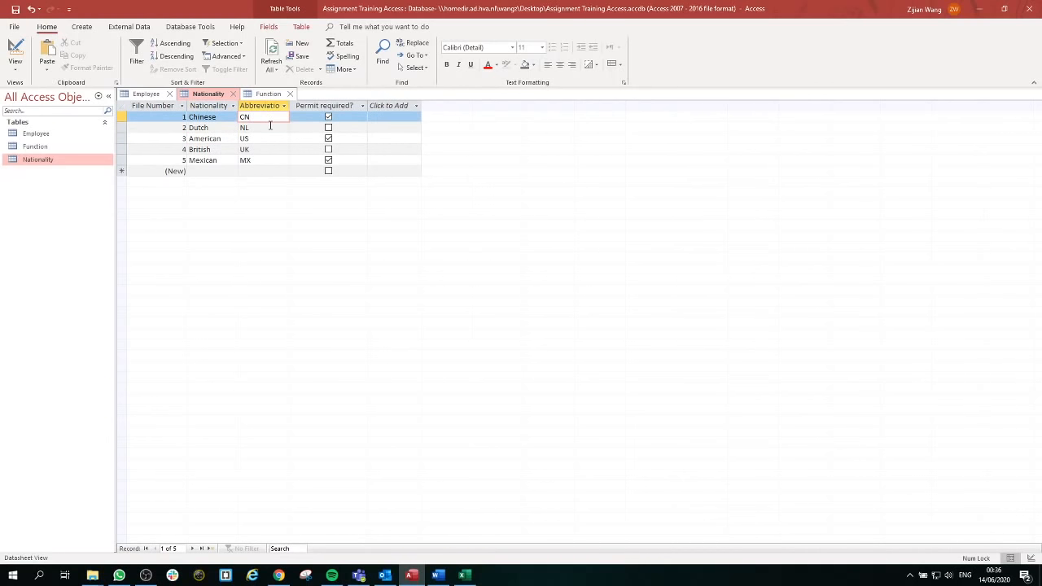
{"action": "left_click", "coordinate": [269, 127]}
{"action": "left_click", "coordinate": [272, 139]}
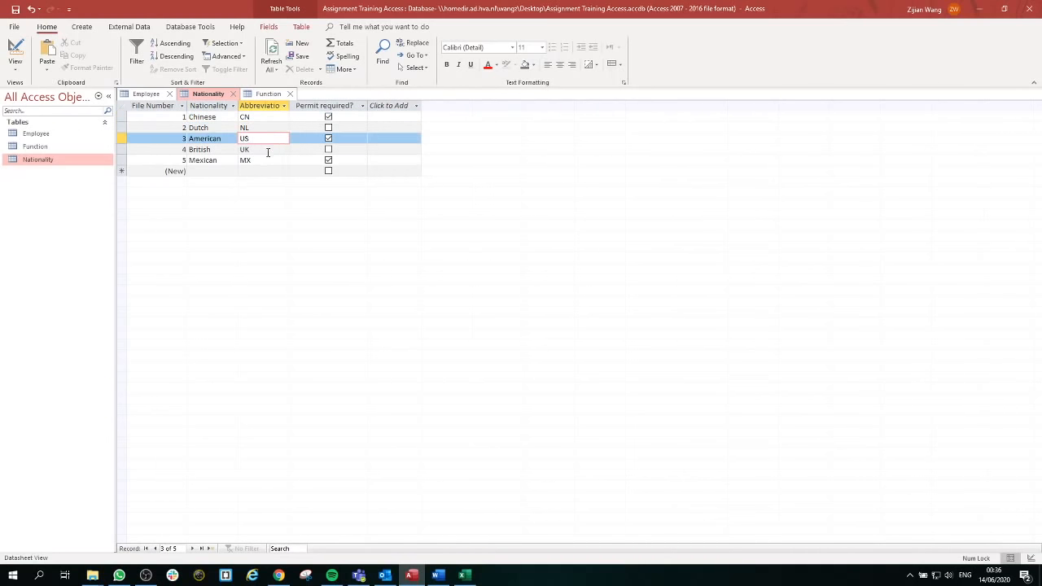
{"action": "left_click", "coordinate": [267, 150]}
{"action": "left_click", "coordinate": [269, 160]}
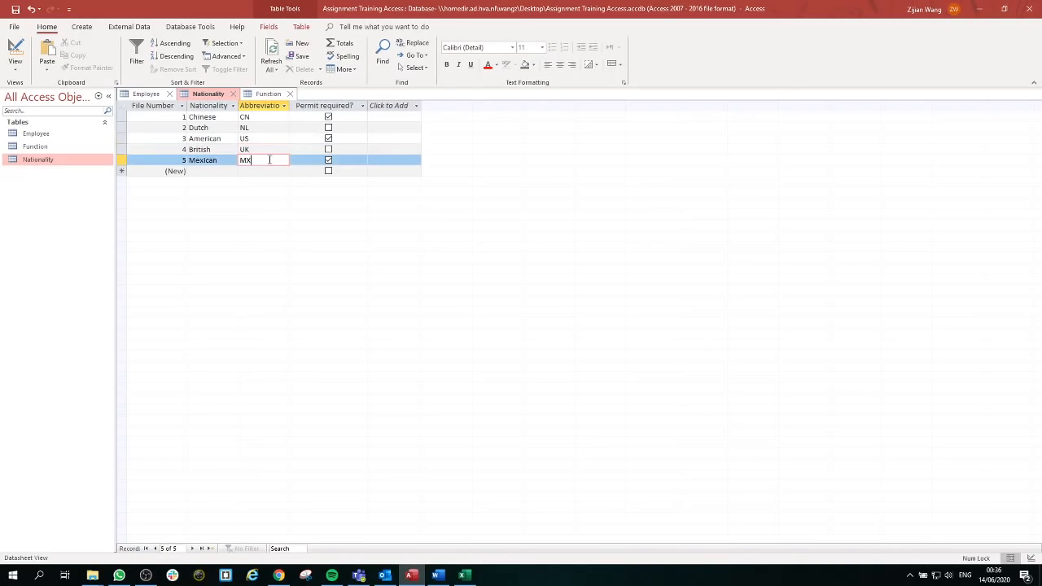
{"action": "left_click", "coordinate": [345, 106]}
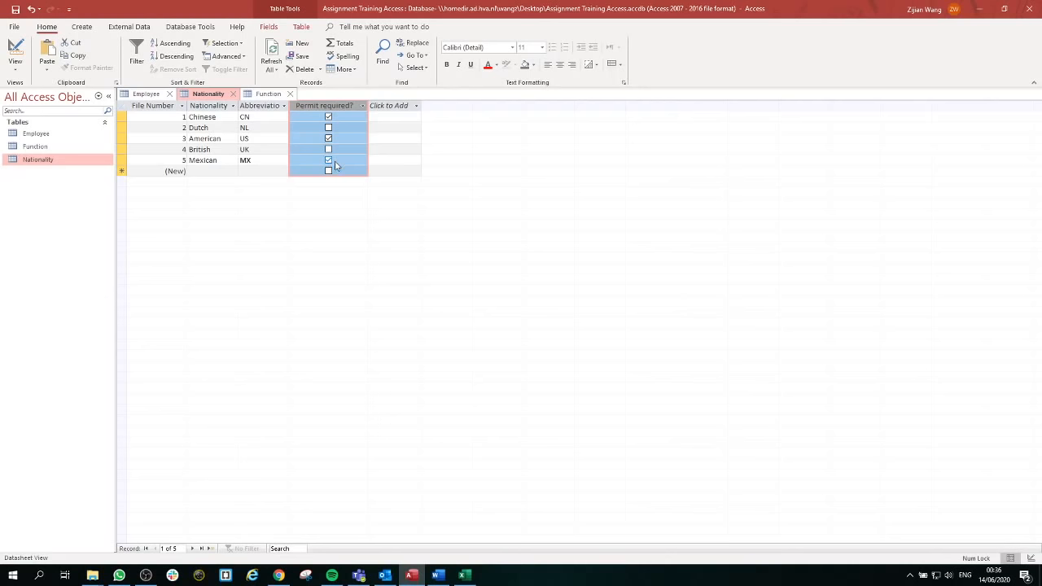
{"action": "left_click", "coordinate": [262, 149]}
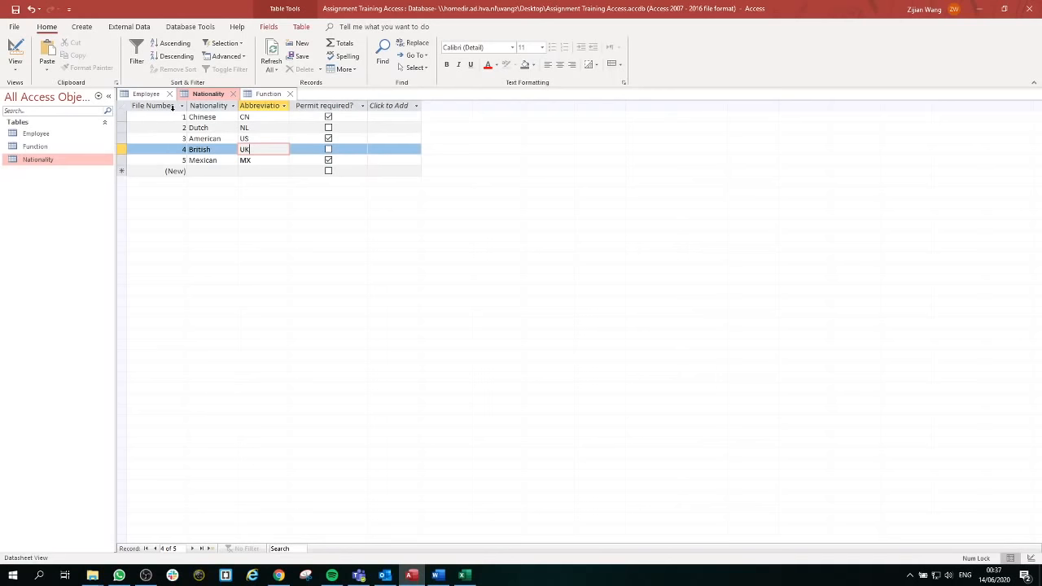
Compare the Nationality table's File Number column with the Nationality column of the Employee table
{"action": "left_click", "coordinate": [175, 107]}
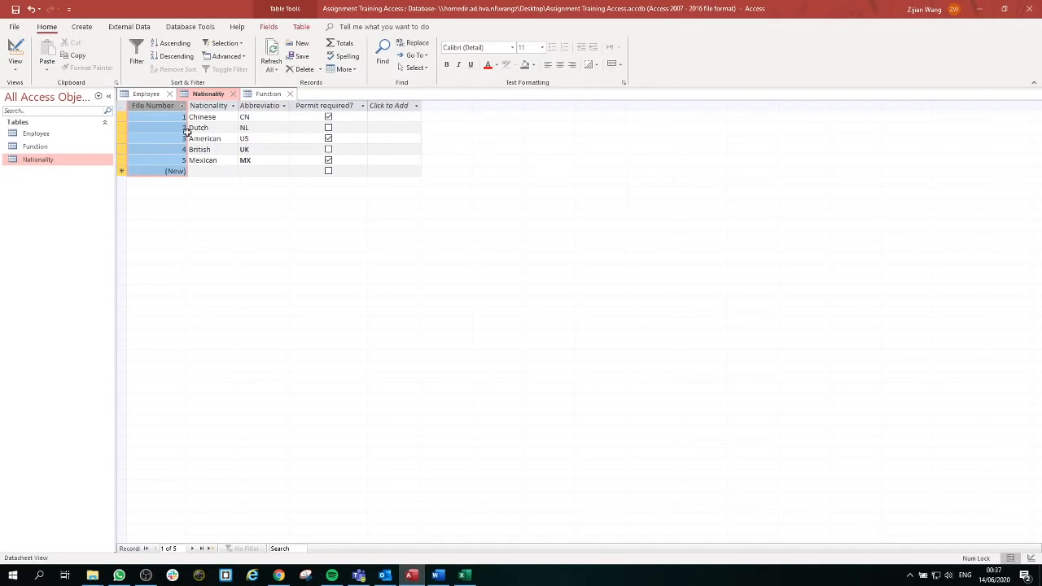
{"action": "left_click", "coordinate": [55, 136]}
{"action": "double_click", "coordinate": [55, 135]}
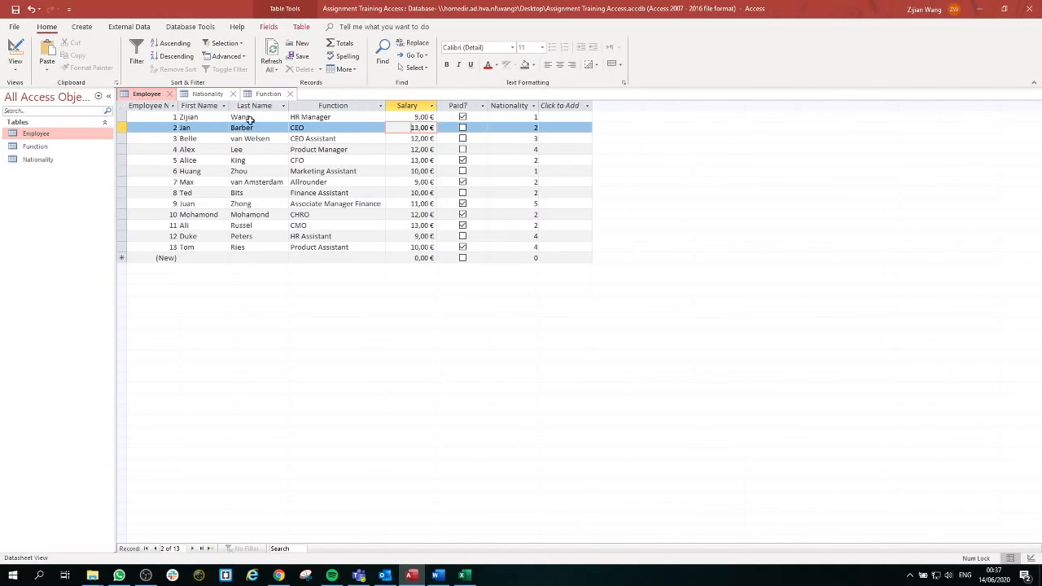
{"action": "left_click", "coordinate": [510, 105]}
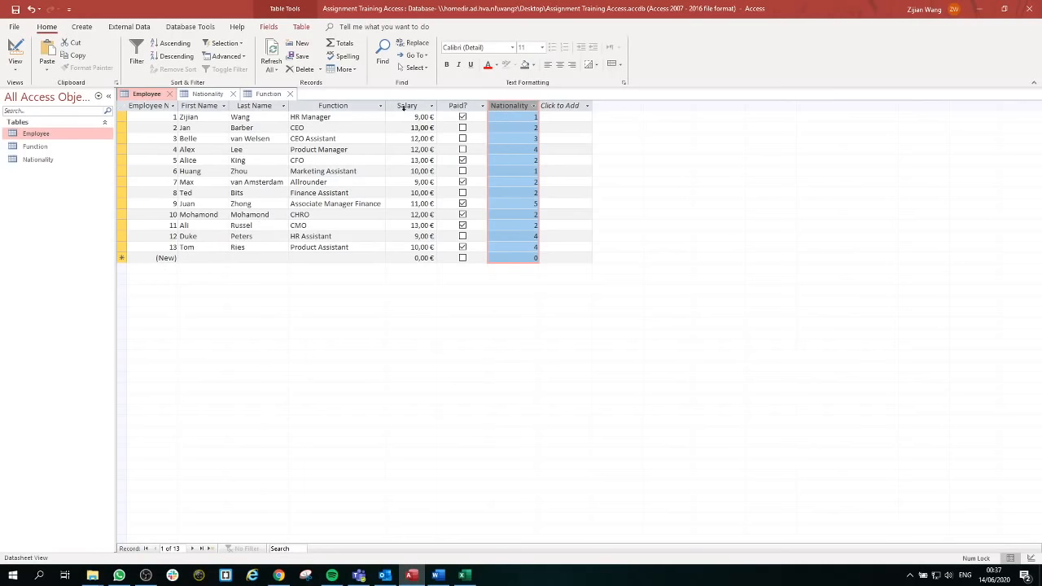
Close the Function, Nationality and Employee tables, saving the layout changes of the Nationality table
{"action": "double_click", "coordinate": [35, 146]}
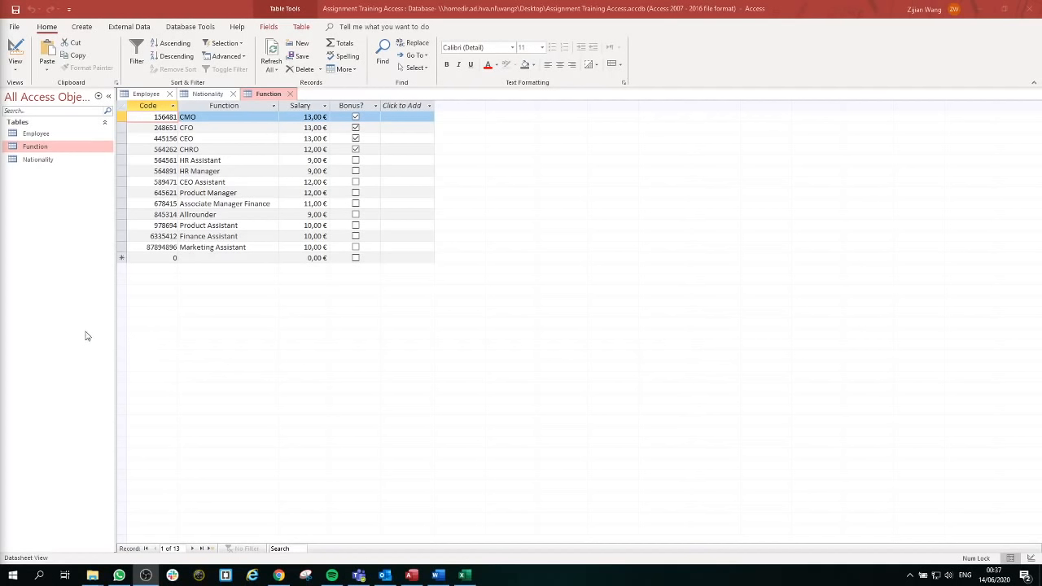
{"action": "left_click", "coordinate": [291, 94]}
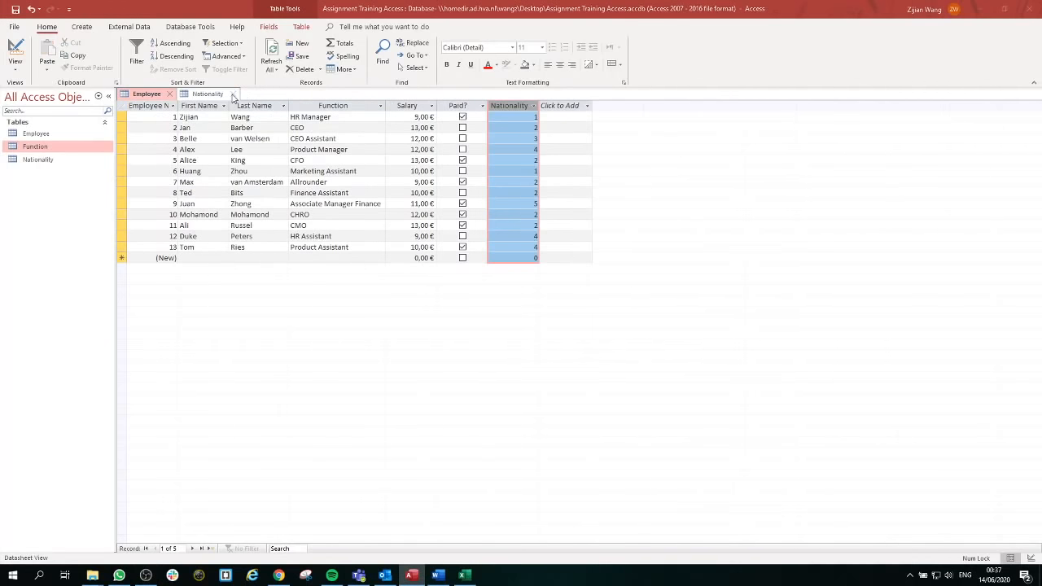
{"action": "left_click", "coordinate": [233, 94]}
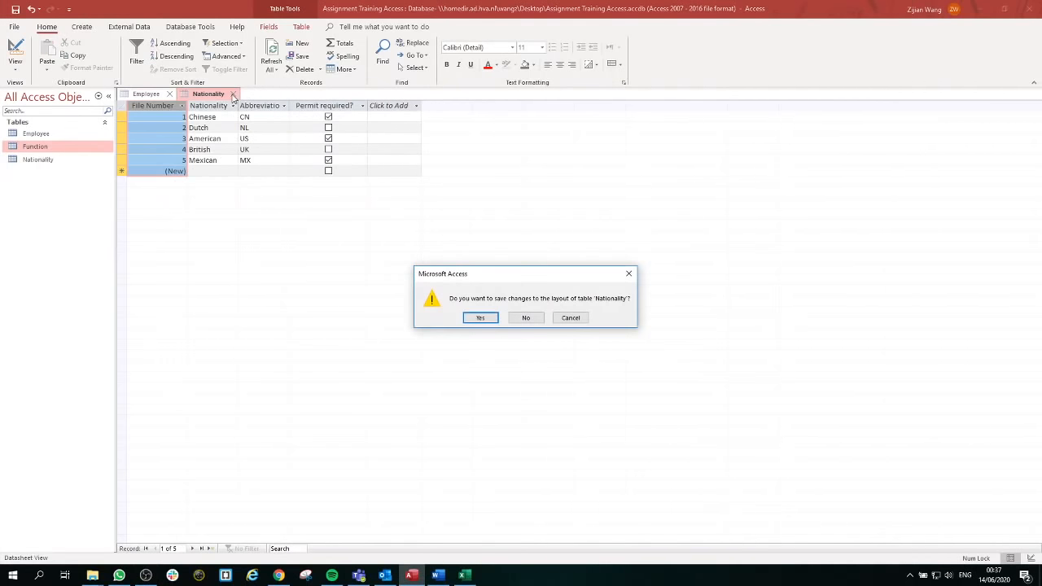
{"action": "left_click", "coordinate": [481, 318]}
{"action": "left_click", "coordinate": [169, 93]}
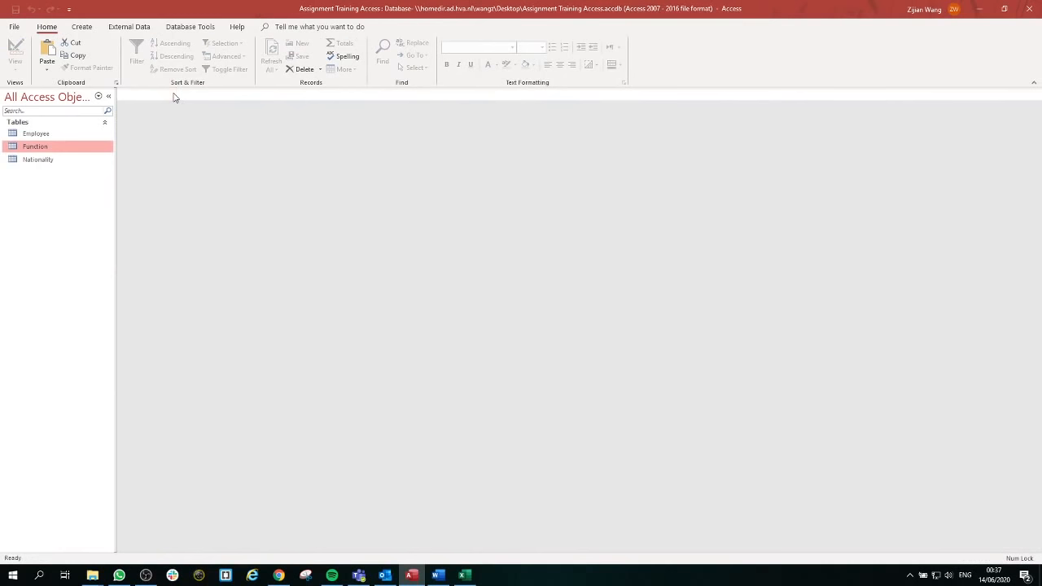
Open the database's Relationships window and add the Employee, Function and Nationality tables to it
{"action": "left_click", "coordinate": [202, 29]}
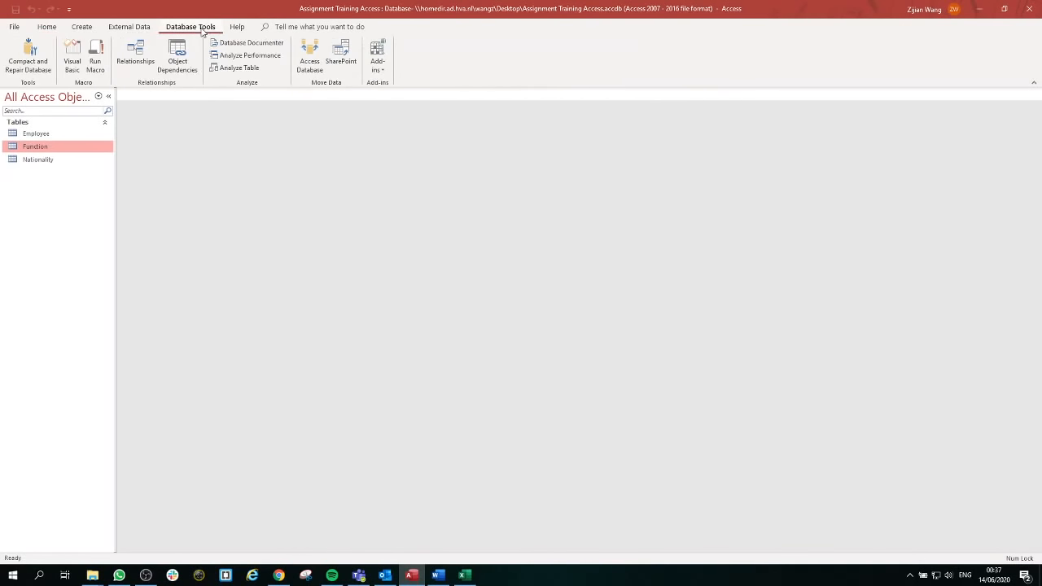
{"action": "left_click", "coordinate": [142, 63]}
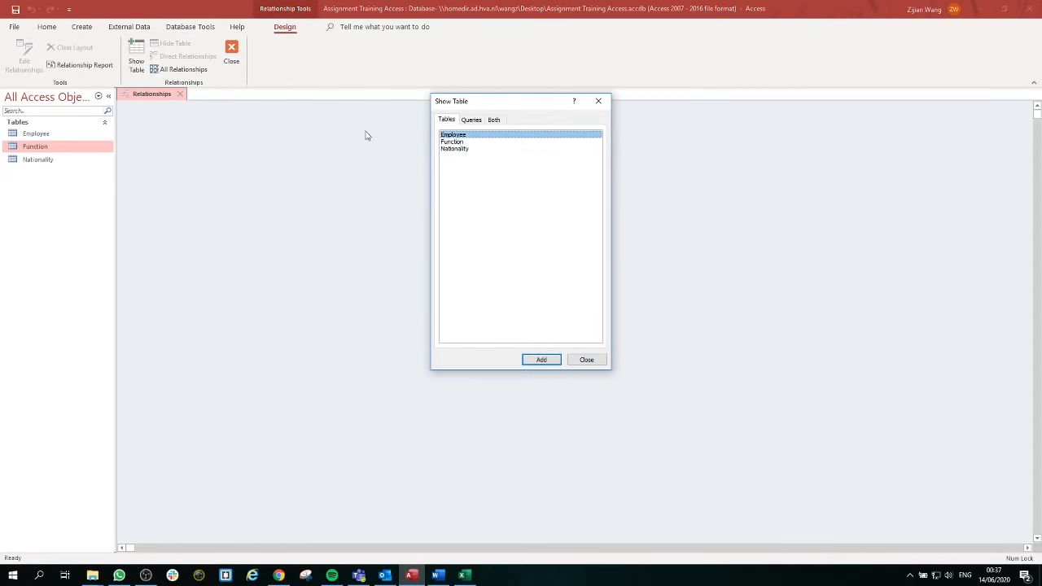
{"action": "left_click_drag", "start_coordinate": [486, 103], "coordinate": [482, 124]}
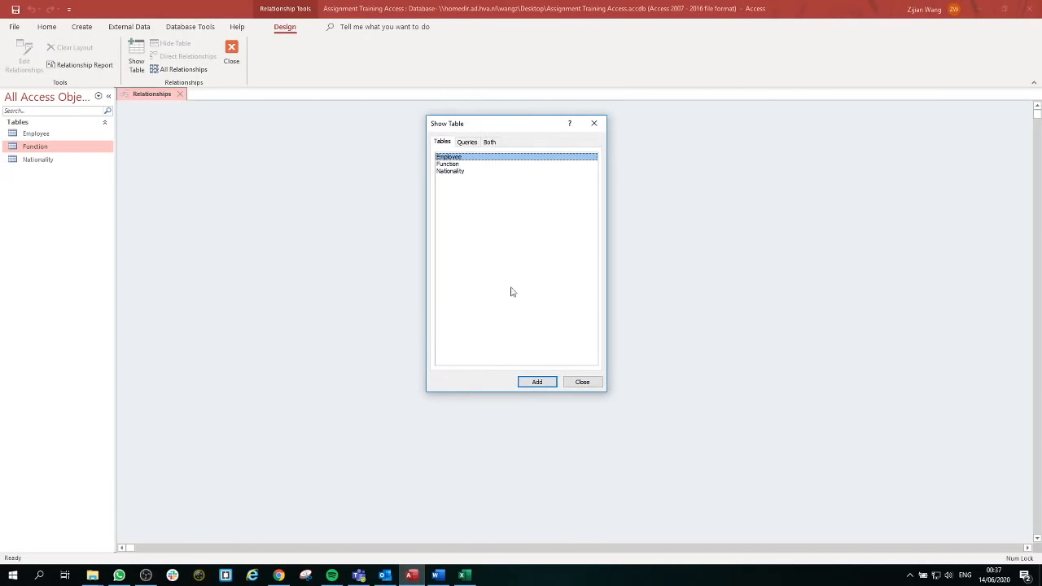
{"action": "left_click", "coordinate": [538, 384]}
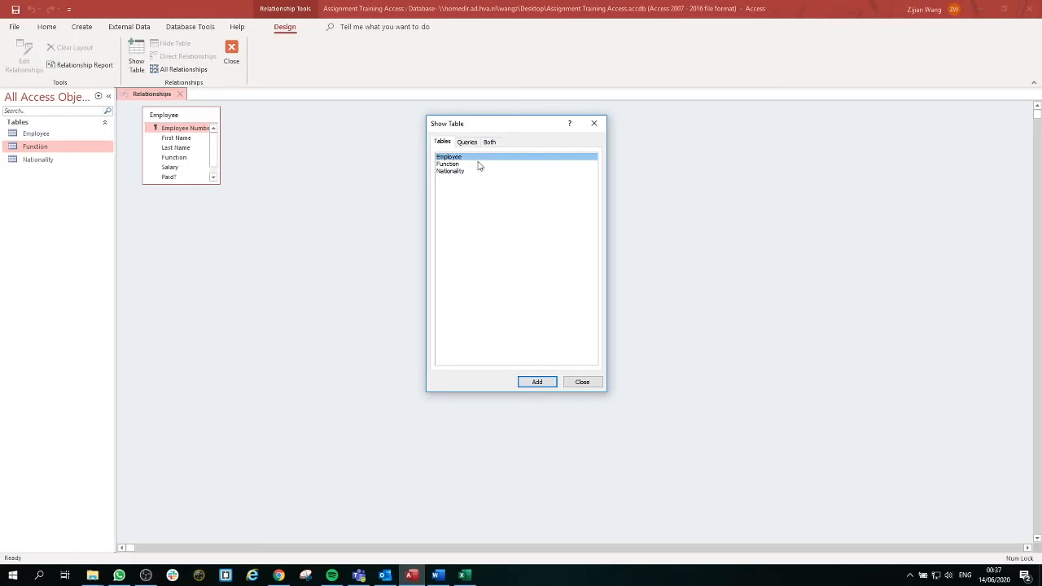
{"action": "left_click", "coordinate": [479, 164]}
{"action": "left_click", "coordinate": [539, 383]}
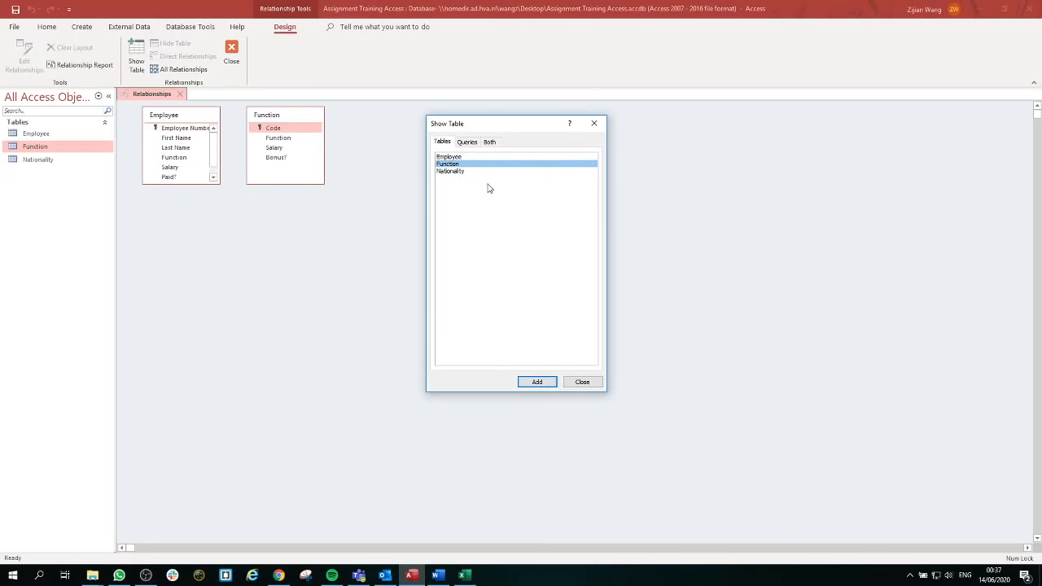
{"action": "left_click", "coordinate": [488, 171]}
{"action": "left_click", "coordinate": [542, 384]}
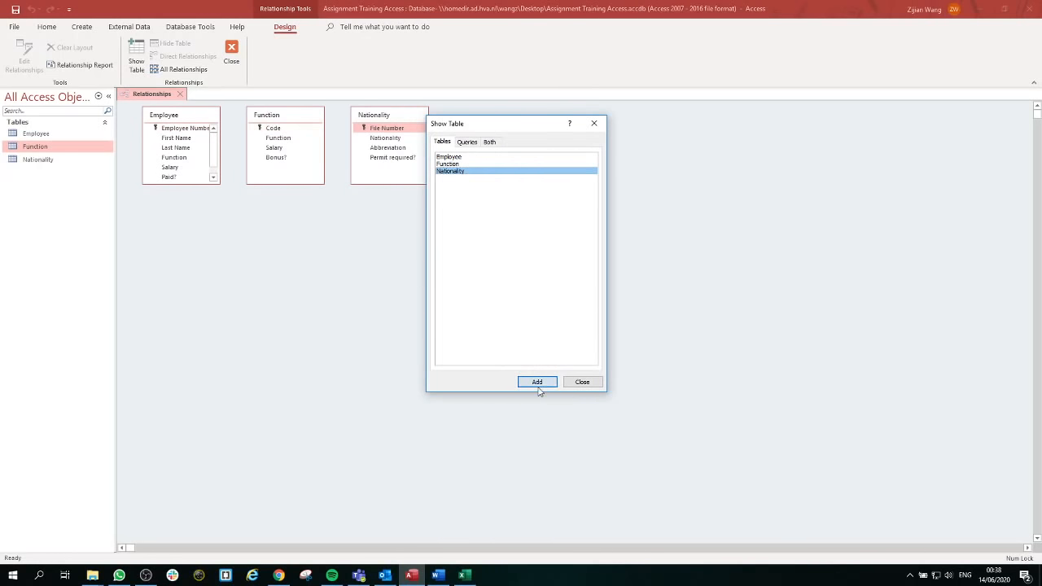
{"action": "left_click", "coordinate": [594, 124]}
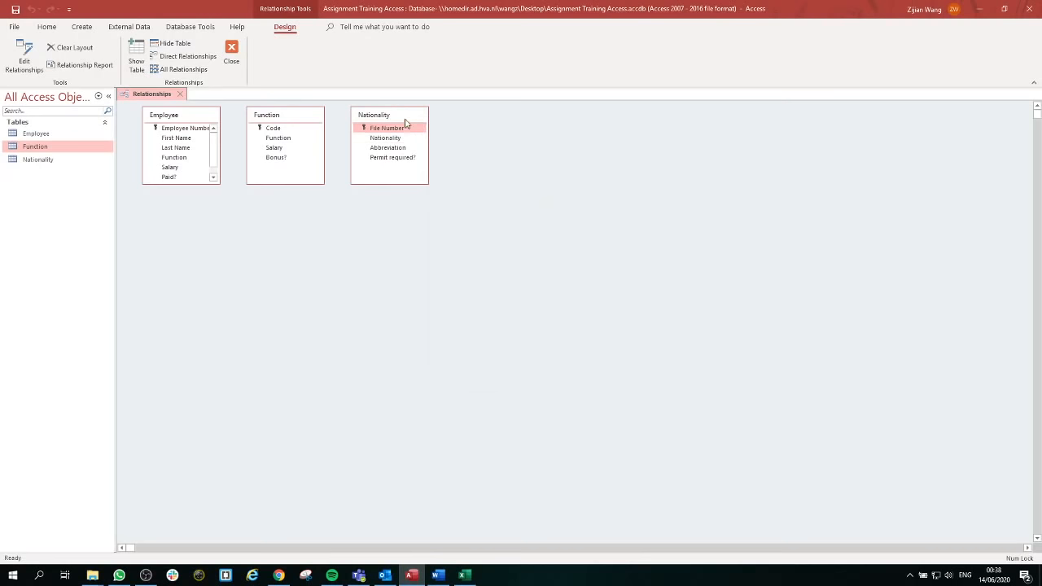
Spread the three table boxes into a triangle with Employee above Function and Nationality, and lengthen the Employee box to show all its fields
{"action": "left_click_drag", "start_coordinate": [405, 122], "coordinate": [649, 267]}
{"action": "left_click_drag", "start_coordinate": [280, 117], "coordinate": [296, 290]}
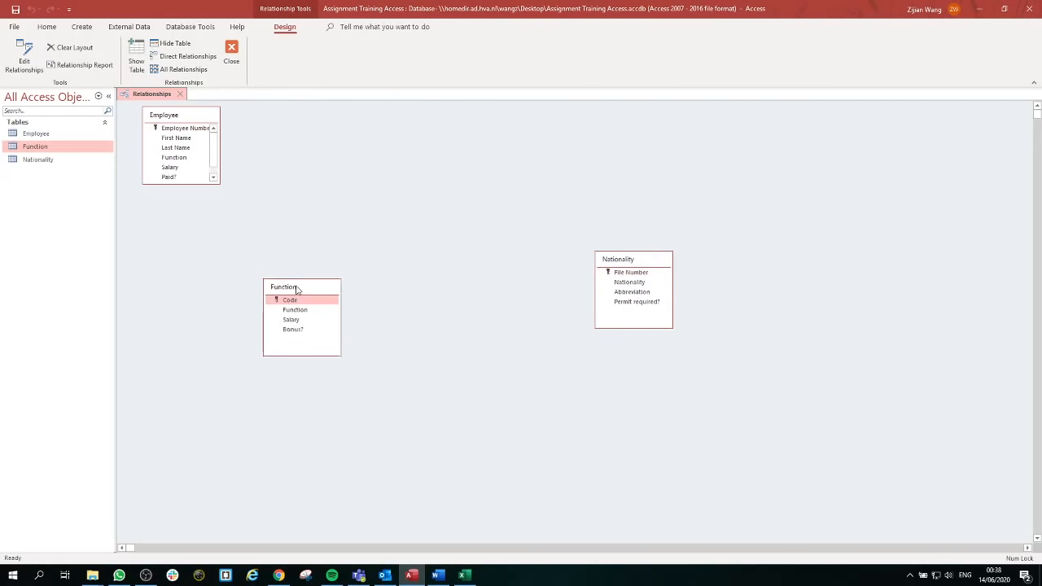
{"action": "left_click_drag", "start_coordinate": [190, 116], "coordinate": [454, 149]}
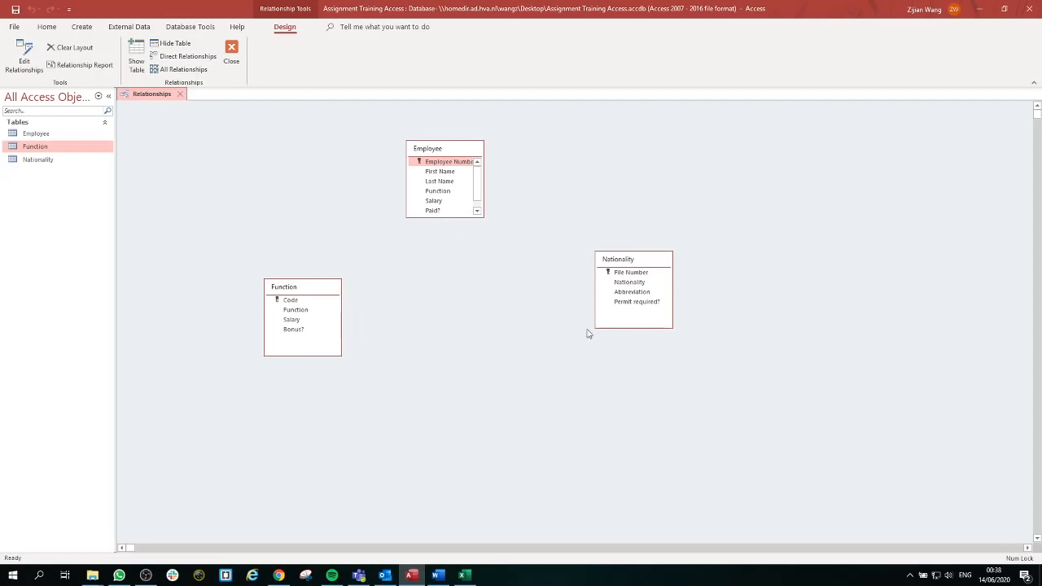
{"action": "left_click_drag", "start_coordinate": [466, 215], "coordinate": [467, 264]}
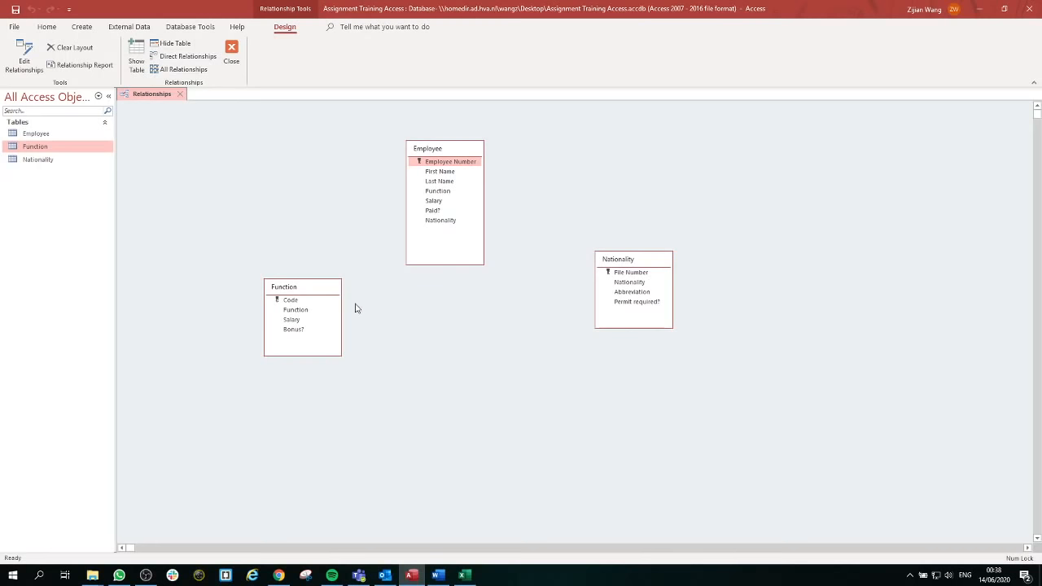
{"action": "left_click_drag", "start_coordinate": [302, 290], "coordinate": [275, 293]}
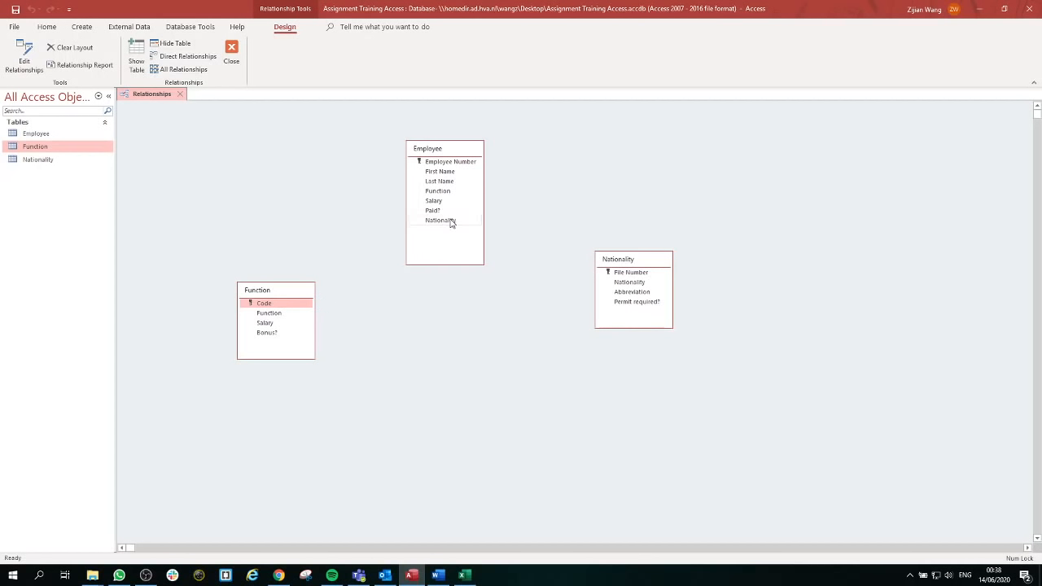
{"action": "left_click", "coordinate": [288, 307]}
{"action": "mouse_move", "coordinate": [615, 276]}
{"action": "left_mouse_down"}
{"action": "mouse_move", "coordinate": [593, 275]}
{"action": "mouse_move", "coordinate": [601, 278]}
{"action": "left_mouse_up"}
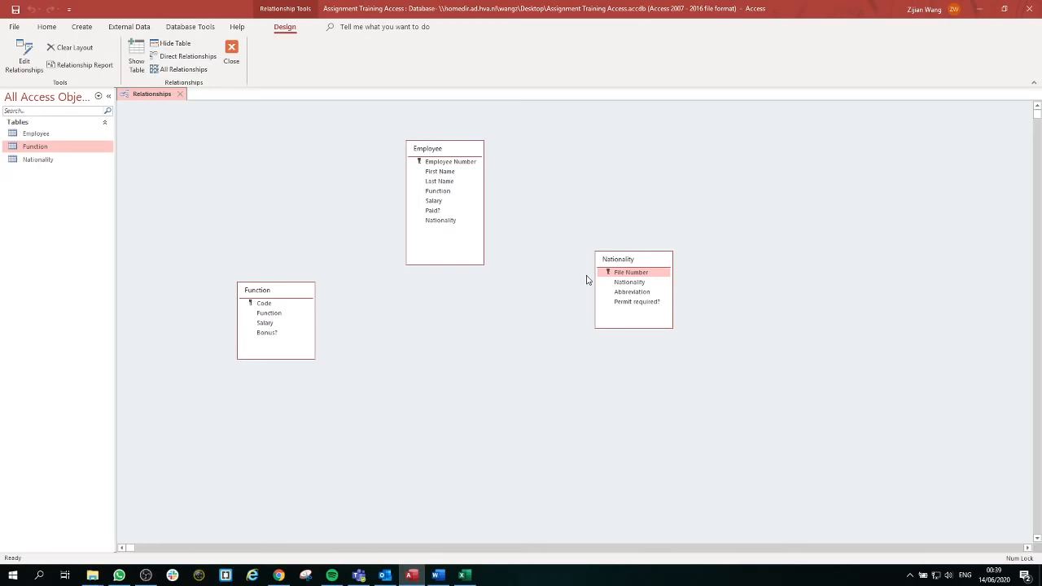
{"action": "double_click", "coordinate": [454, 221]}
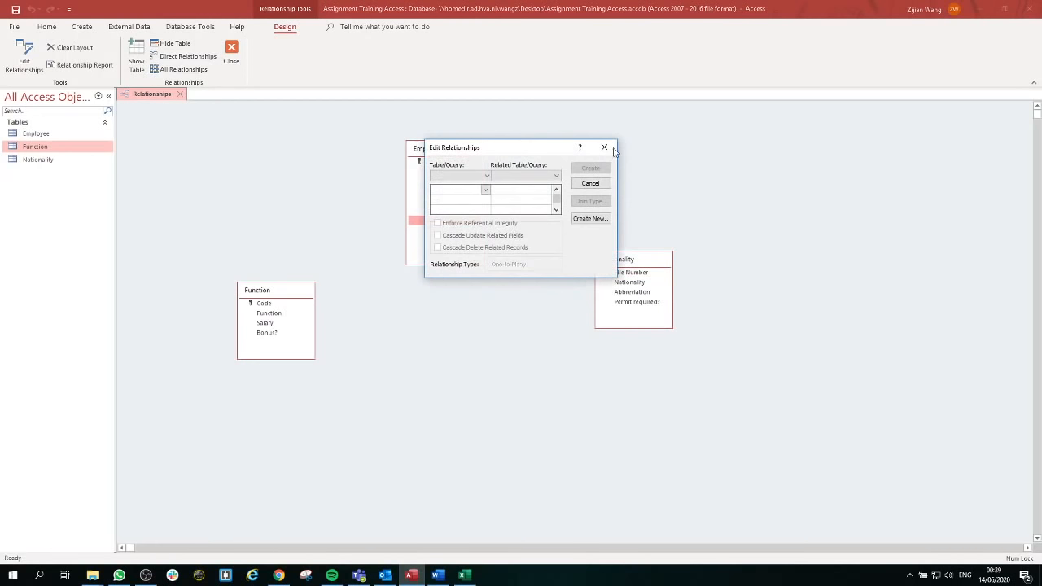
{"action": "left_click", "coordinate": [604, 146]}
{"action": "double_click", "coordinate": [610, 273]}
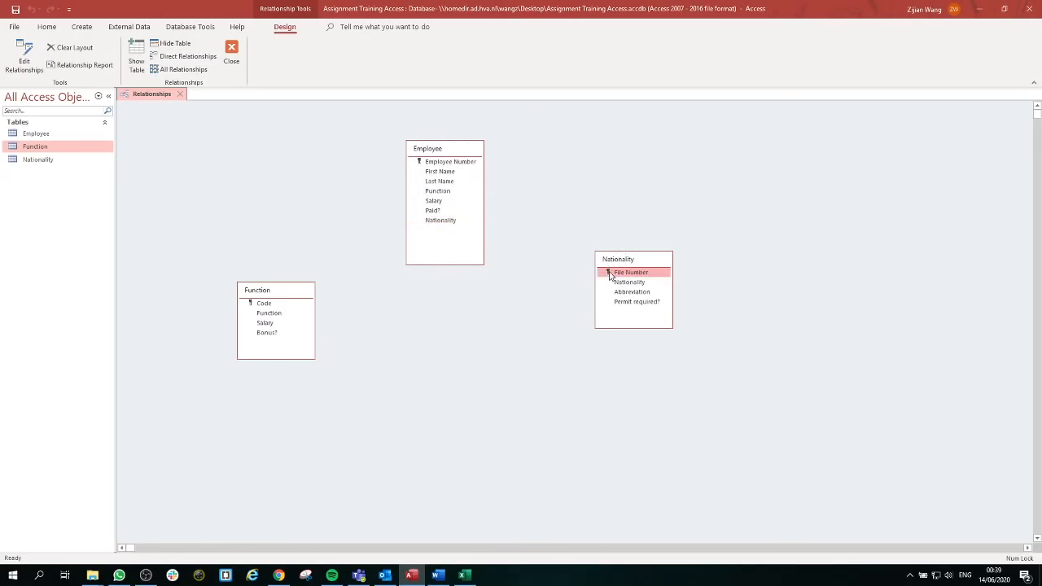
{"action": "left_click_drag", "start_coordinate": [535, 153], "coordinate": [465, 322]}
{"action": "left_click", "coordinate": [415, 360]}
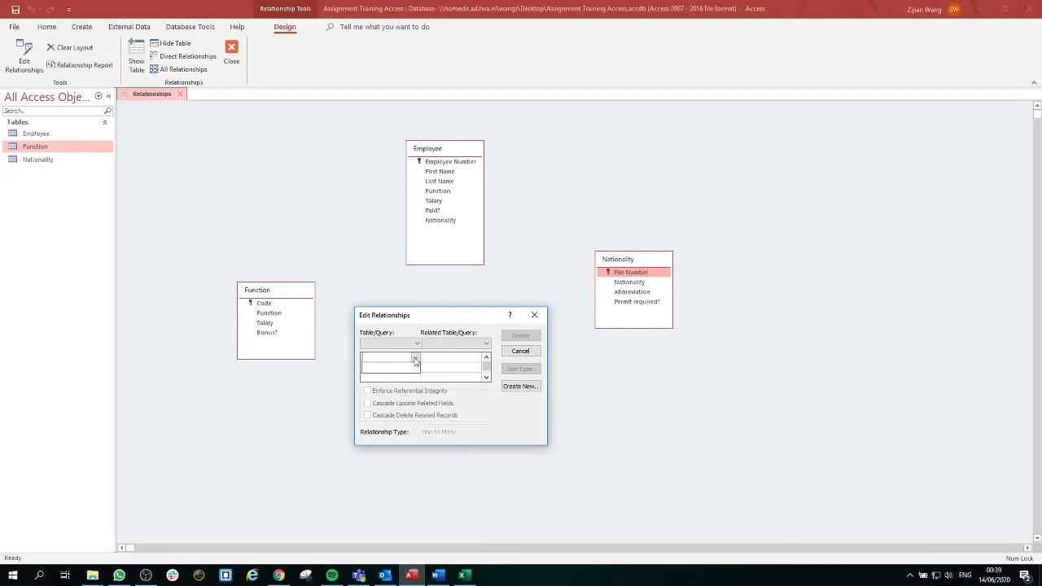
{"action": "left_click", "coordinate": [415, 360]}
{"action": "left_click", "coordinate": [534, 314]}
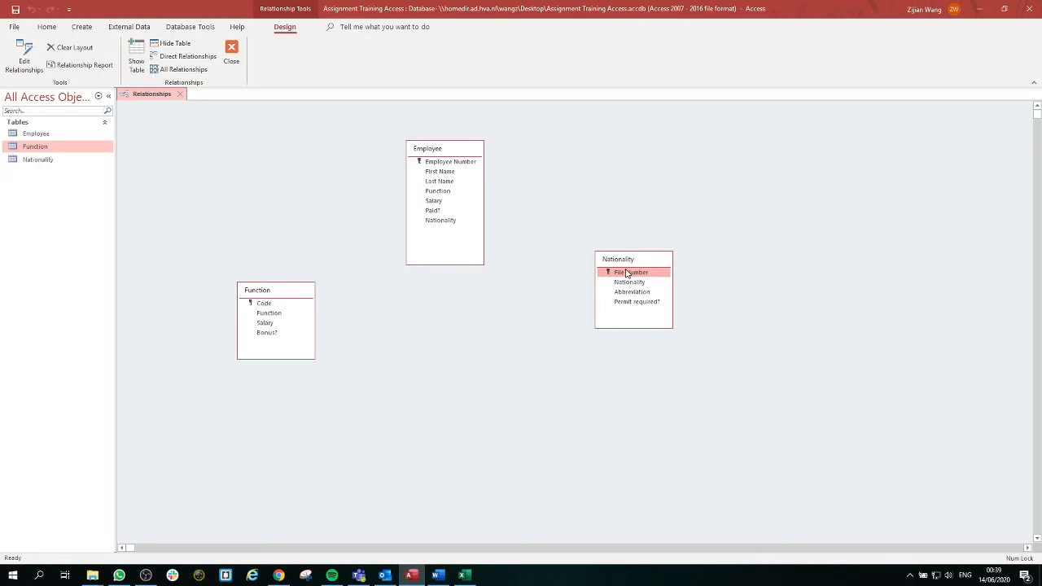
{"action": "double_click", "coordinate": [627, 274]}
{"action": "left_click_drag", "start_coordinate": [531, 145], "coordinate": [454, 351]}
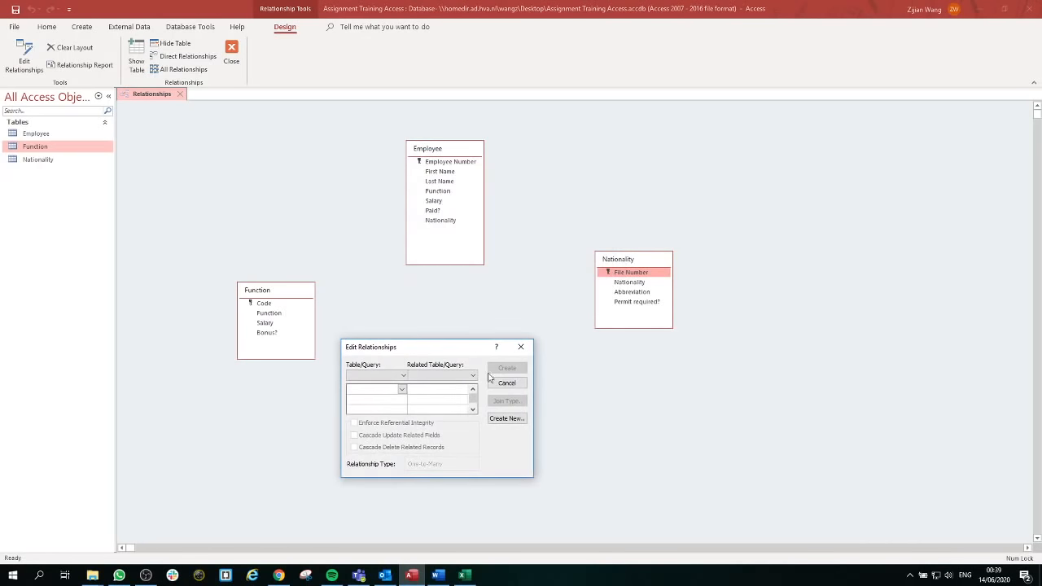
{"action": "left_click", "coordinate": [505, 419]}
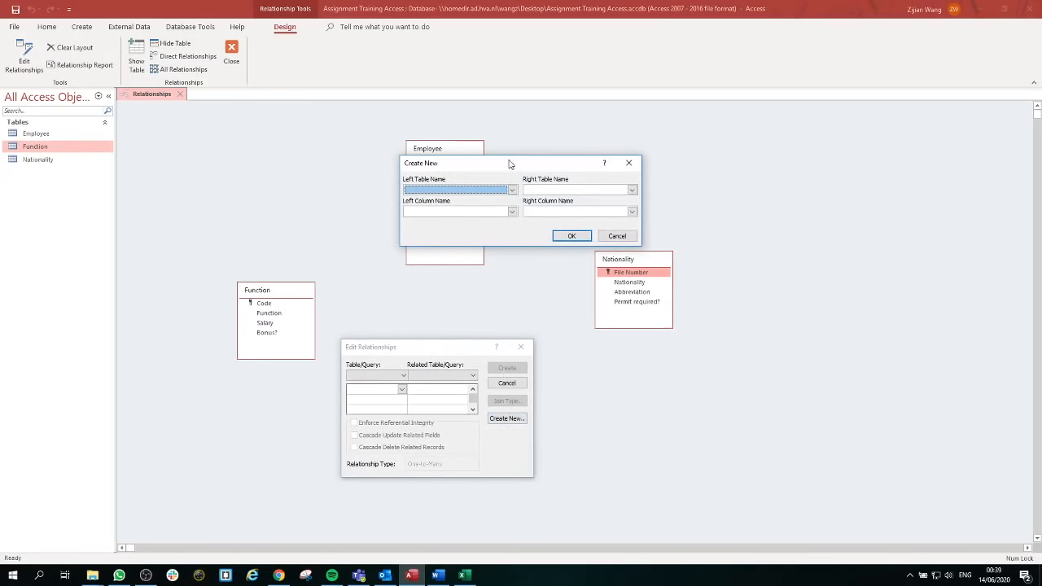
{"action": "left_click_drag", "start_coordinate": [513, 165], "coordinate": [466, 297]}
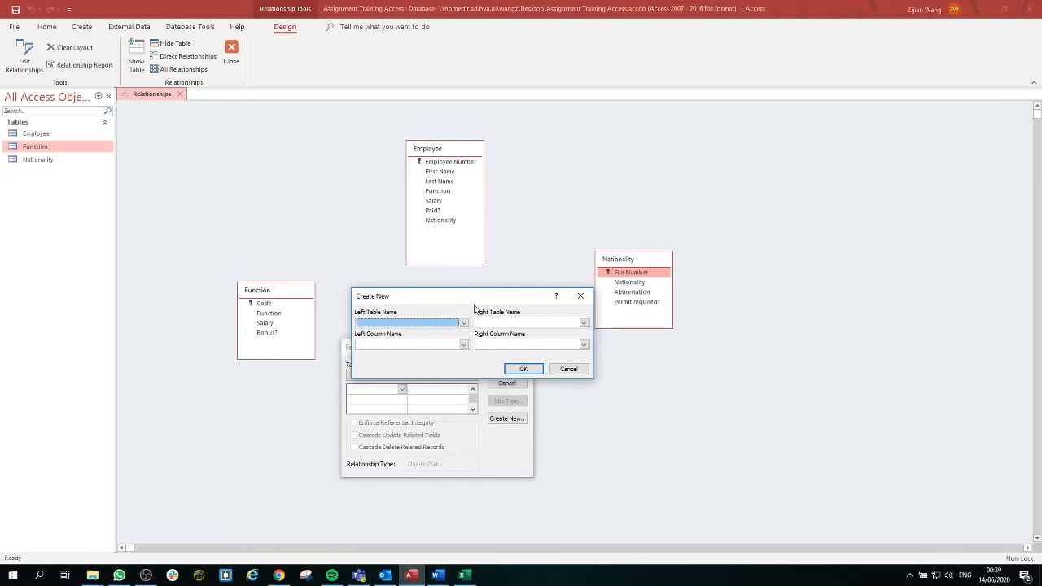
{"action": "left_click", "coordinate": [462, 324]}
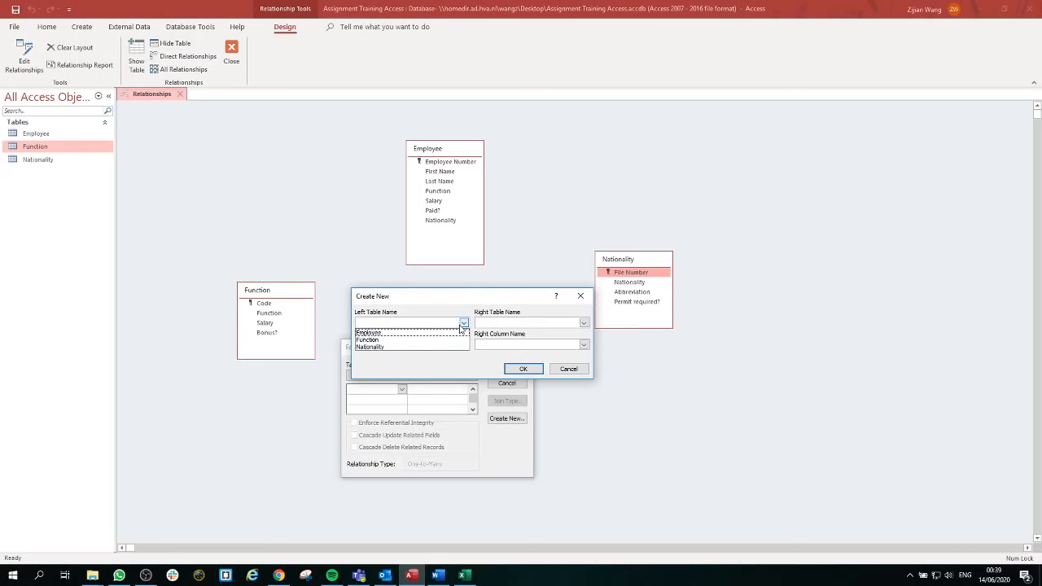
{"action": "left_click", "coordinate": [581, 296]}
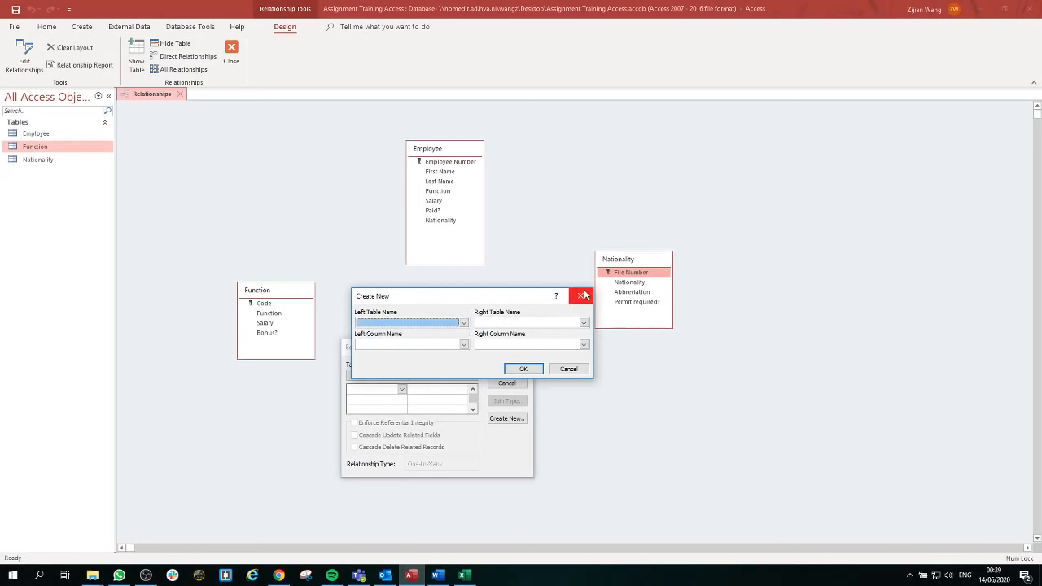
{"action": "left_click", "coordinate": [580, 296]}
{"action": "left_click", "coordinate": [521, 347]}
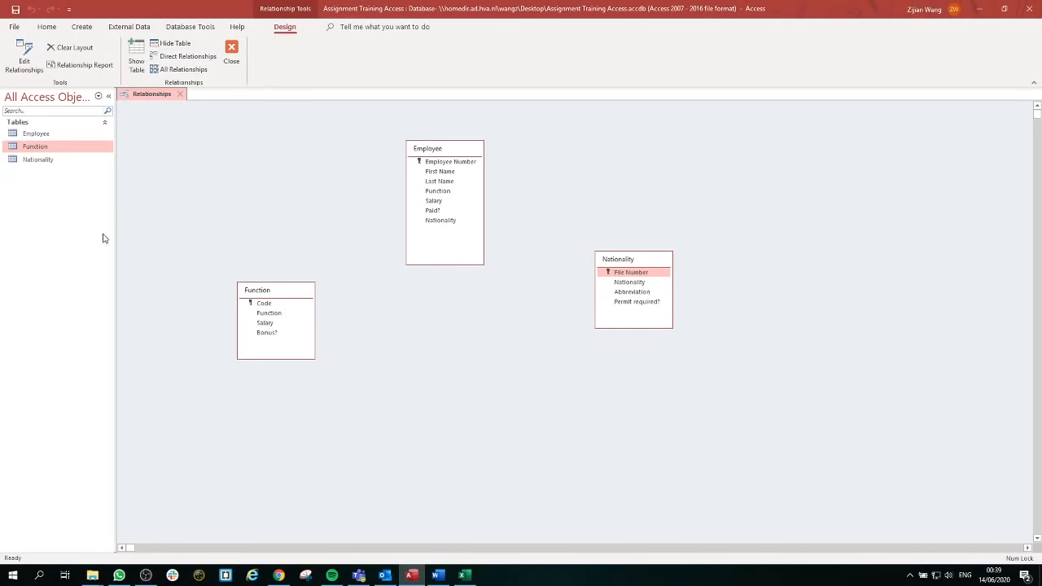
Open the Edit Relationships dialog and move it clear of the table boxes
{"action": "left_click", "coordinate": [25, 61]}
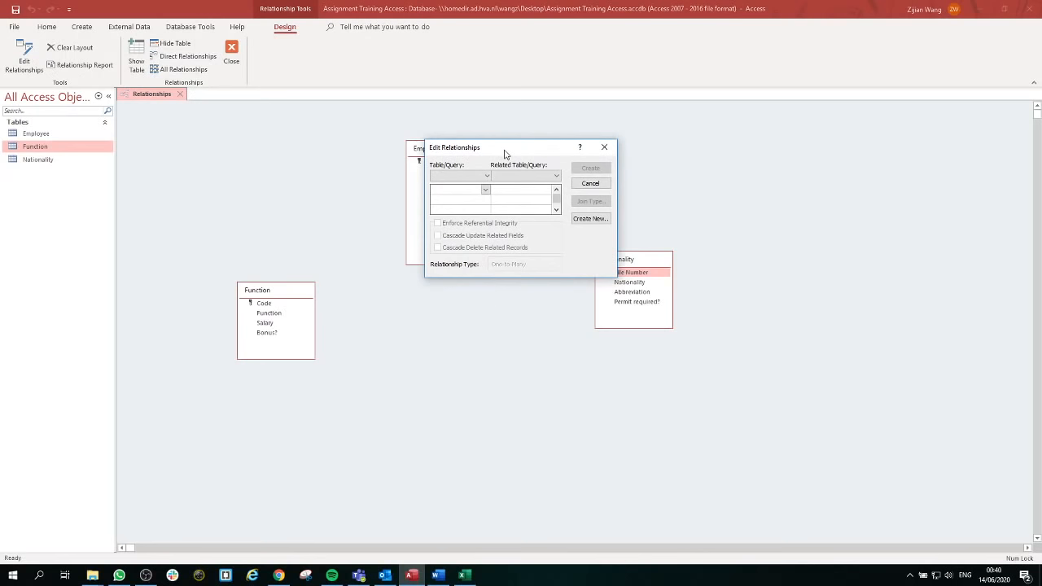
{"action": "left_click", "coordinate": [510, 176]}
{"action": "left_click", "coordinate": [514, 166]}
{"action": "left_click_drag", "start_coordinate": [509, 147], "coordinate": [453, 338]}
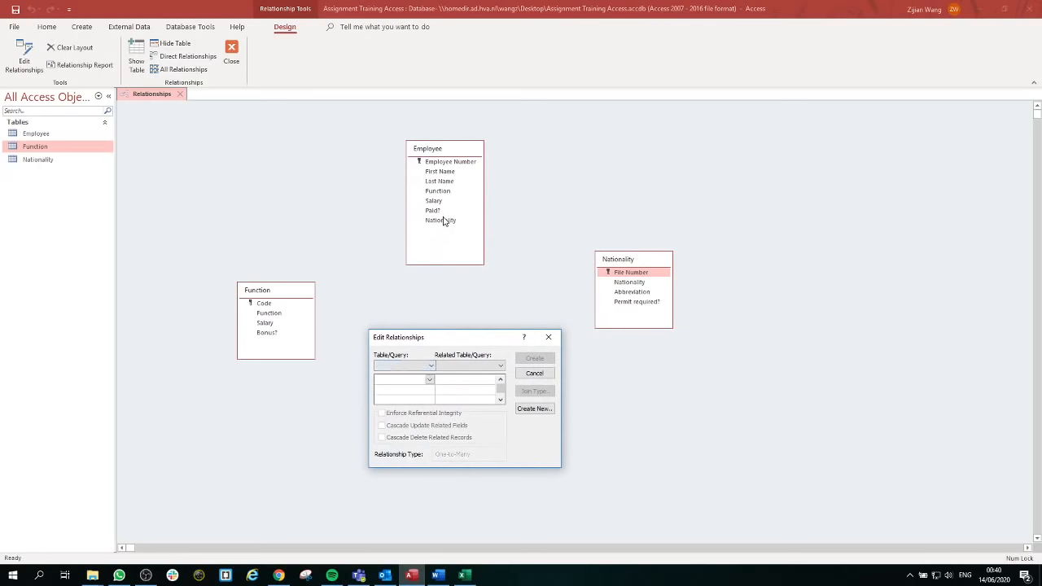
{"action": "left_click", "coordinate": [631, 274]}
{"action": "left_click", "coordinate": [429, 390]}
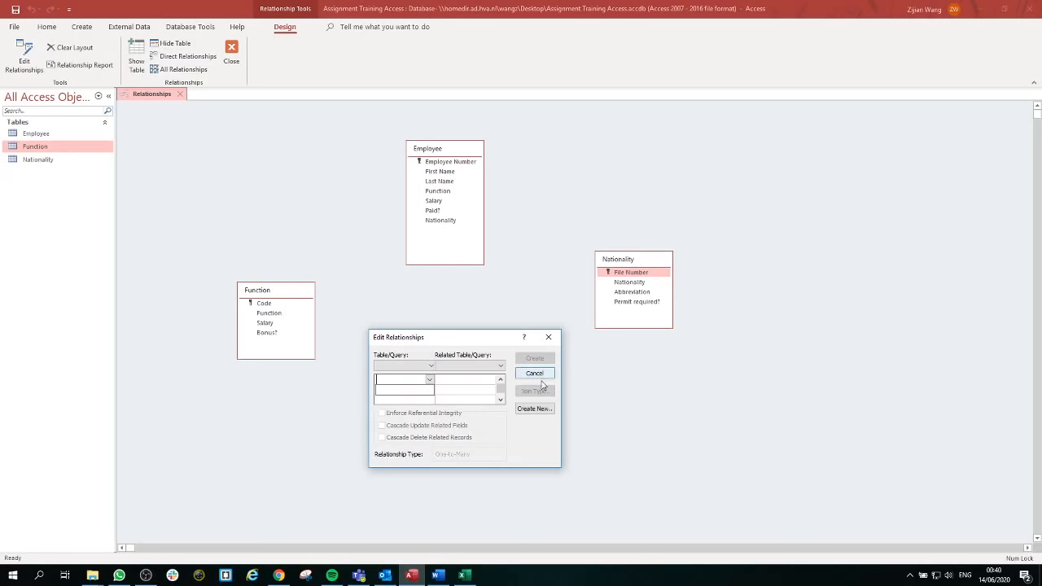
Start a new relationship with Nationality as the left table and Employee as the right table
{"action": "left_click", "coordinate": [534, 409]}
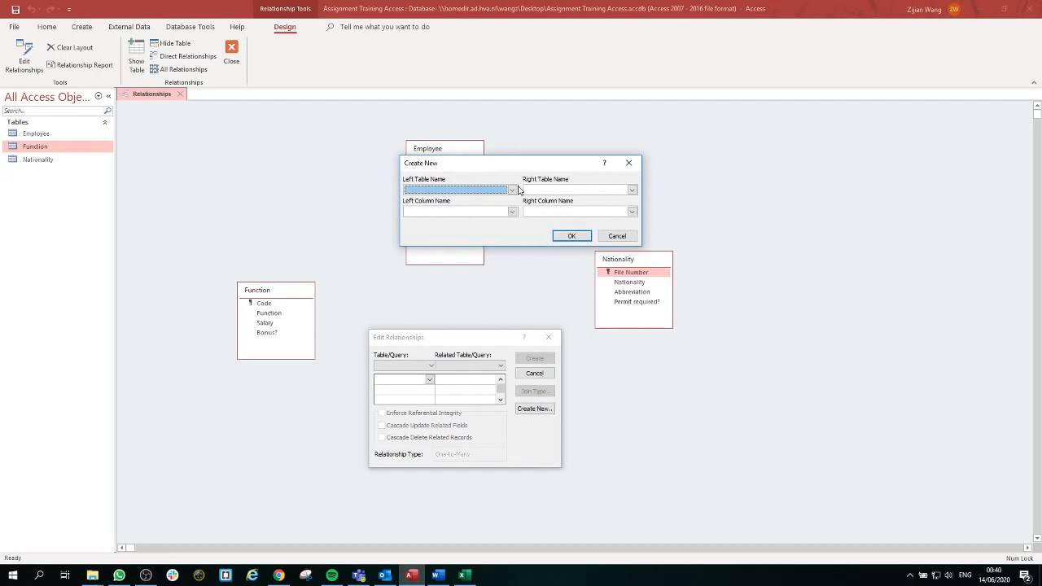
{"action": "left_click", "coordinate": [512, 190]}
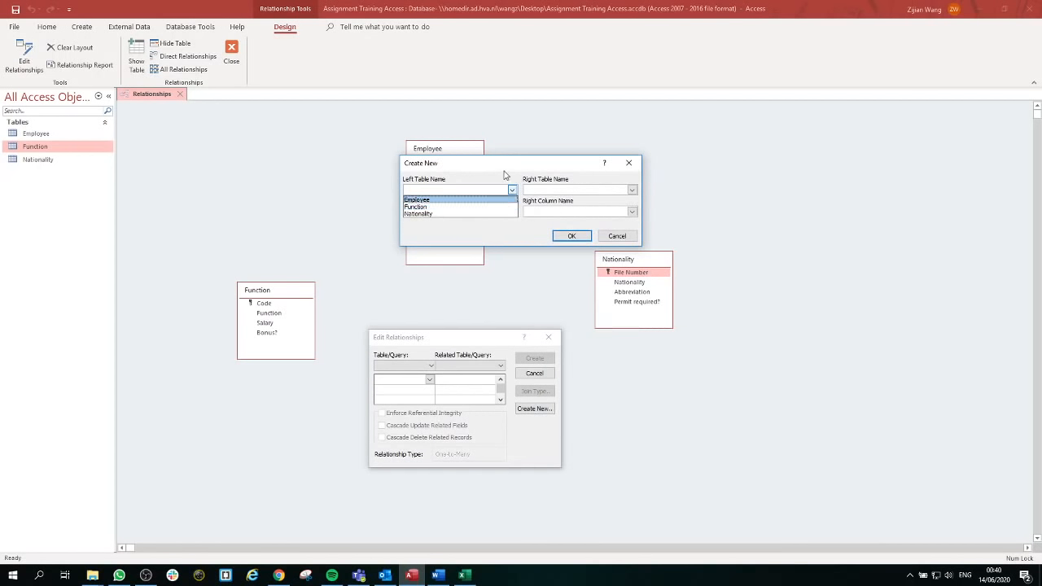
{"action": "left_click", "coordinate": [506, 174]}
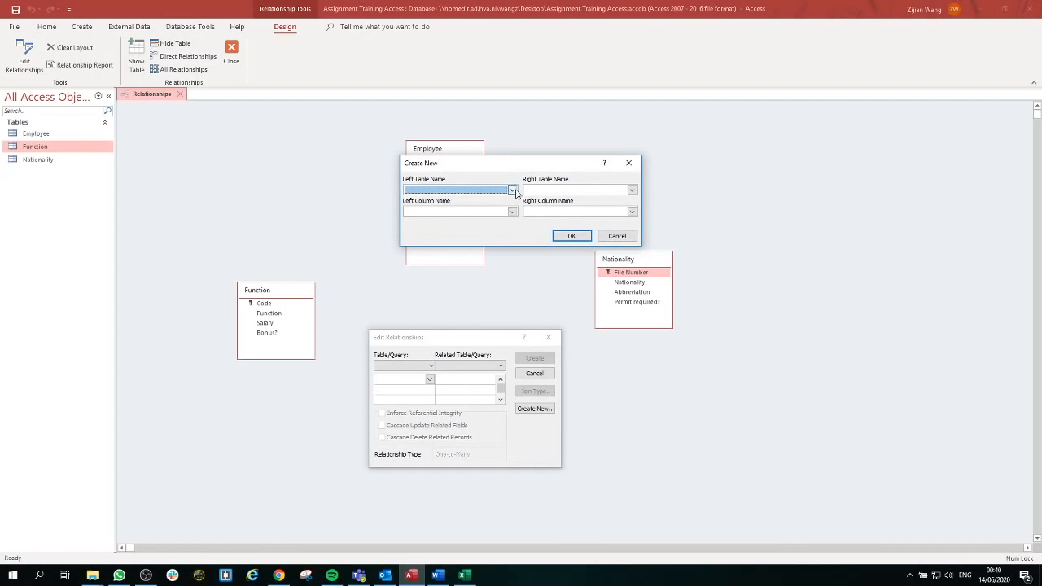
{"action": "left_click", "coordinate": [512, 189]}
{"action": "left_click", "coordinate": [488, 215]}
{"action": "left_click", "coordinate": [598, 191]}
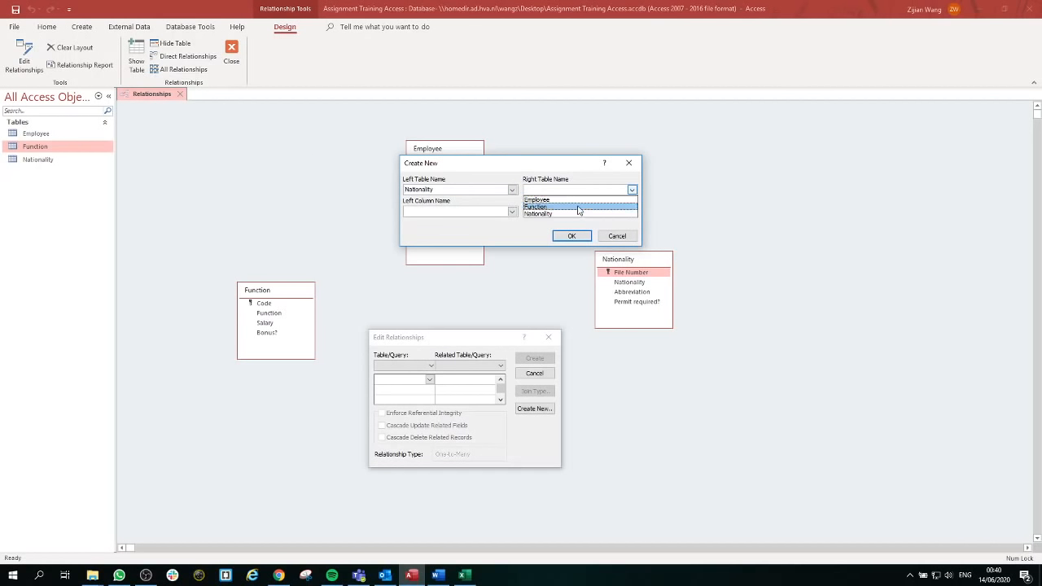
{"action": "left_click", "coordinate": [578, 199]}
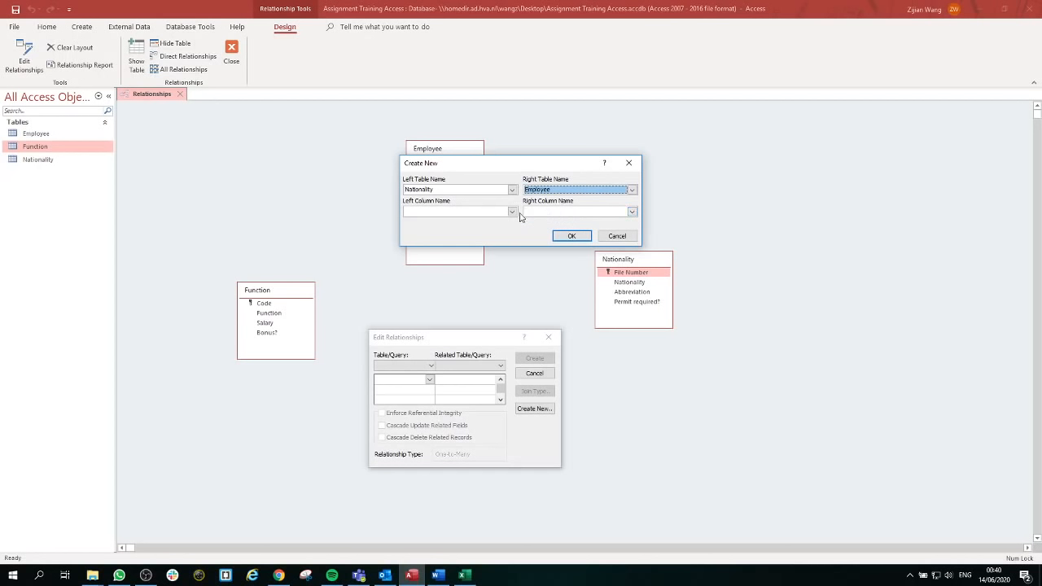
Match Nationality's File Number column to Employee's Nationality column and create the relationship
{"action": "left_click", "coordinate": [511, 213]}
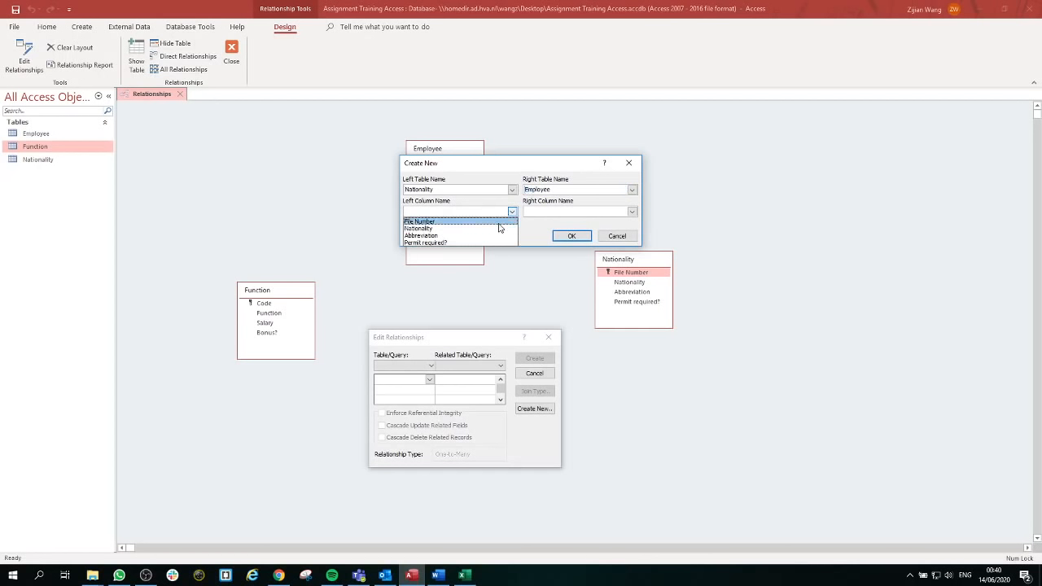
{"action": "left_click", "coordinate": [498, 224]}
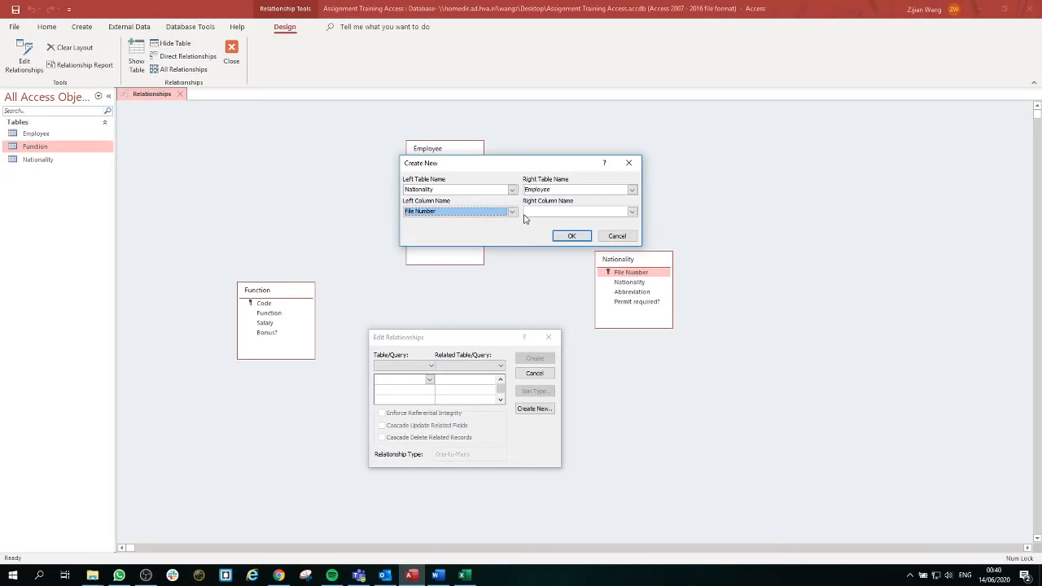
{"action": "left_click", "coordinate": [555, 211]}
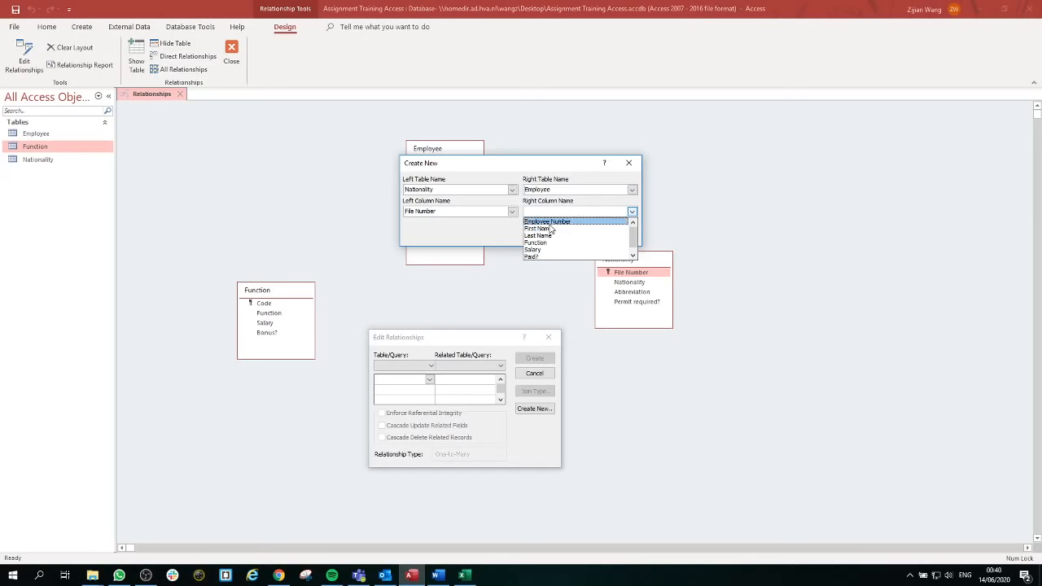
{"action": "left_click", "coordinate": [559, 258]}
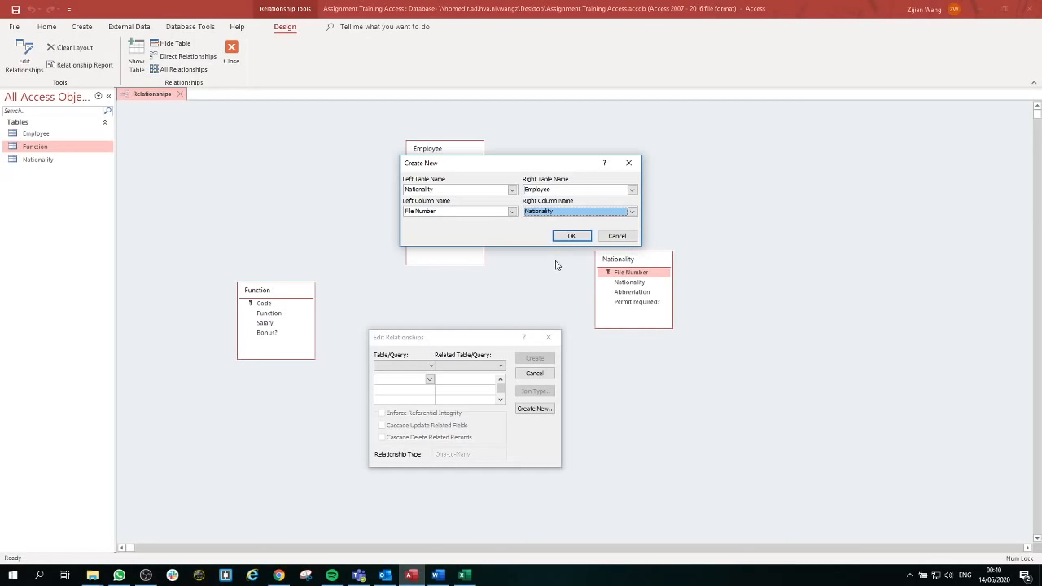
{"action": "left_click", "coordinate": [571, 237]}
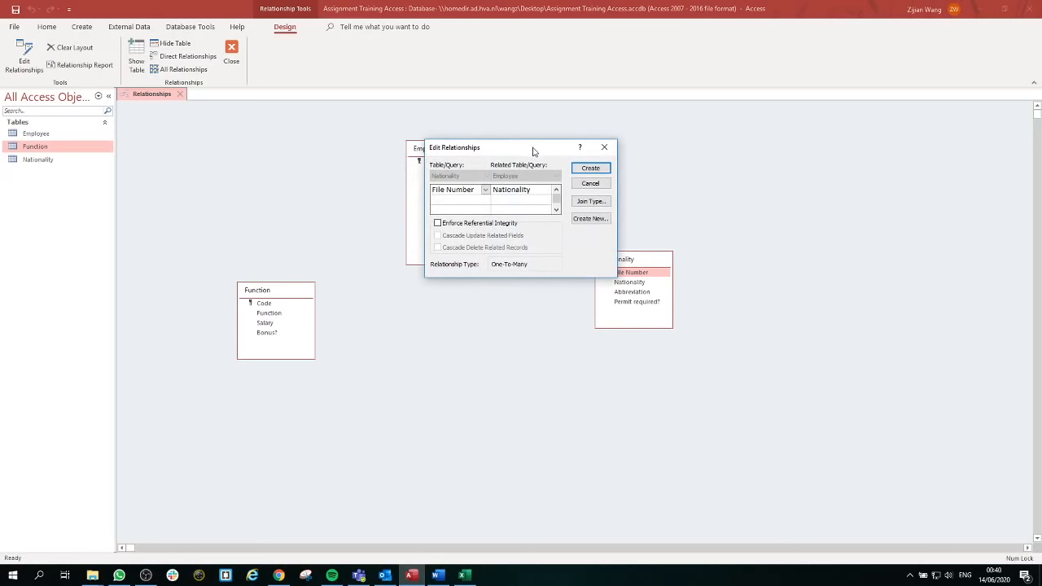
{"action": "left_click_drag", "start_coordinate": [533, 151], "coordinate": [726, 100]}
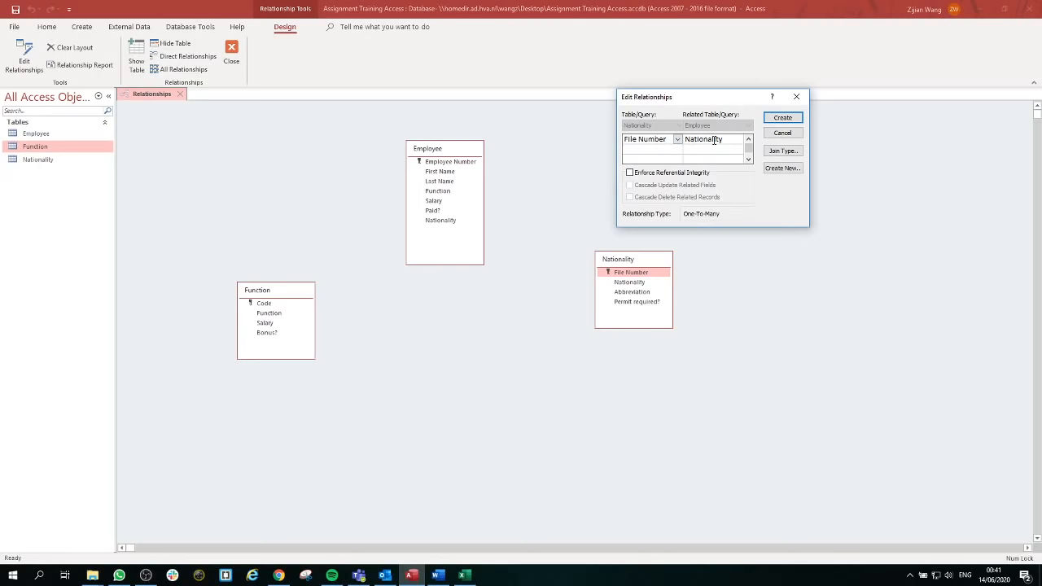
{"action": "left_click", "coordinate": [797, 120]}
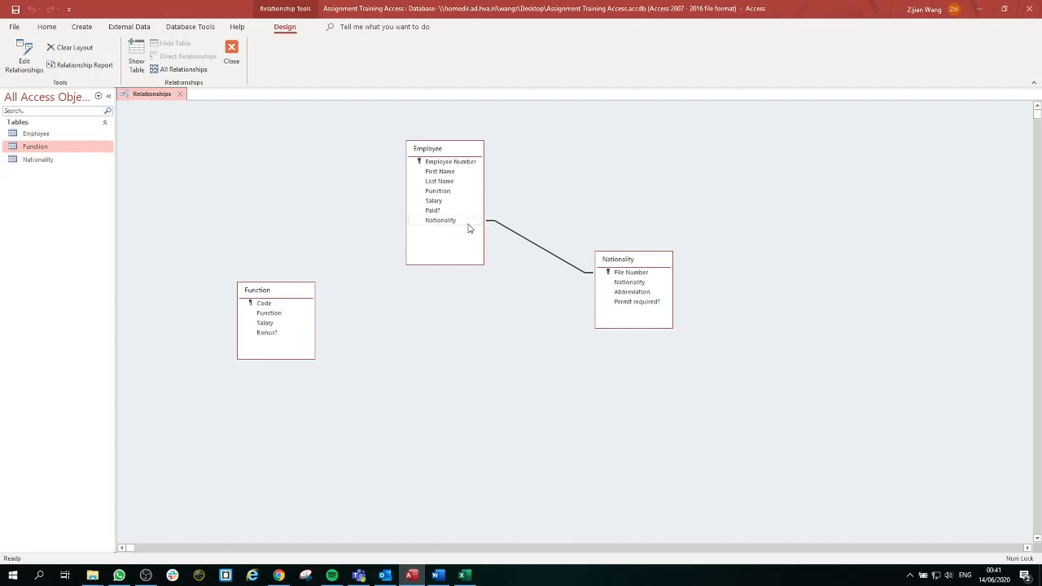
Enforce referential integrity on the relationship between the Nationality and Employee tables
{"action": "double_click", "coordinate": [525, 242]}
{"action": "left_click_drag", "start_coordinate": [541, 159], "coordinate": [522, 284]}
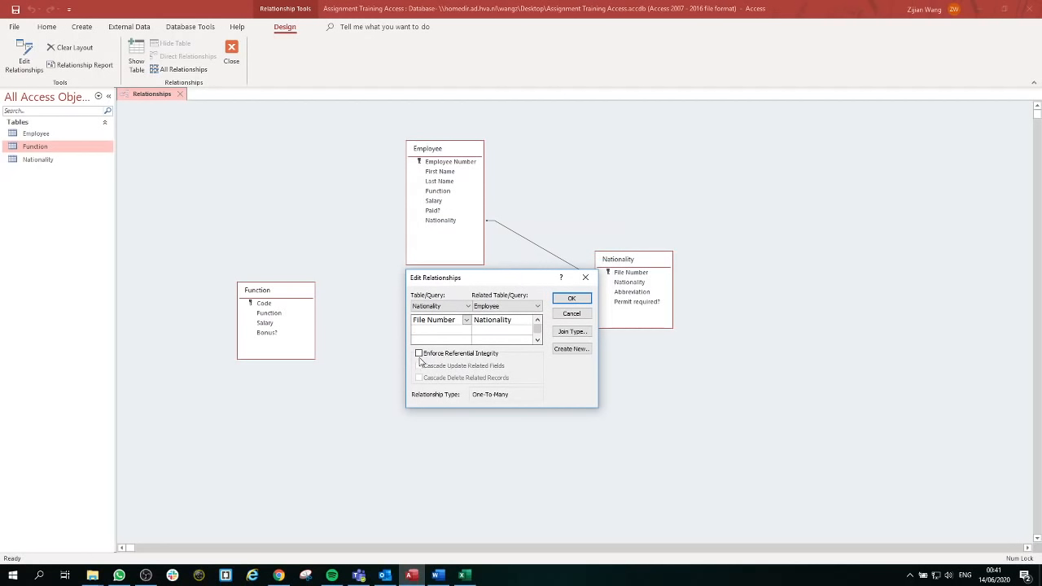
{"action": "left_click", "coordinate": [418, 354]}
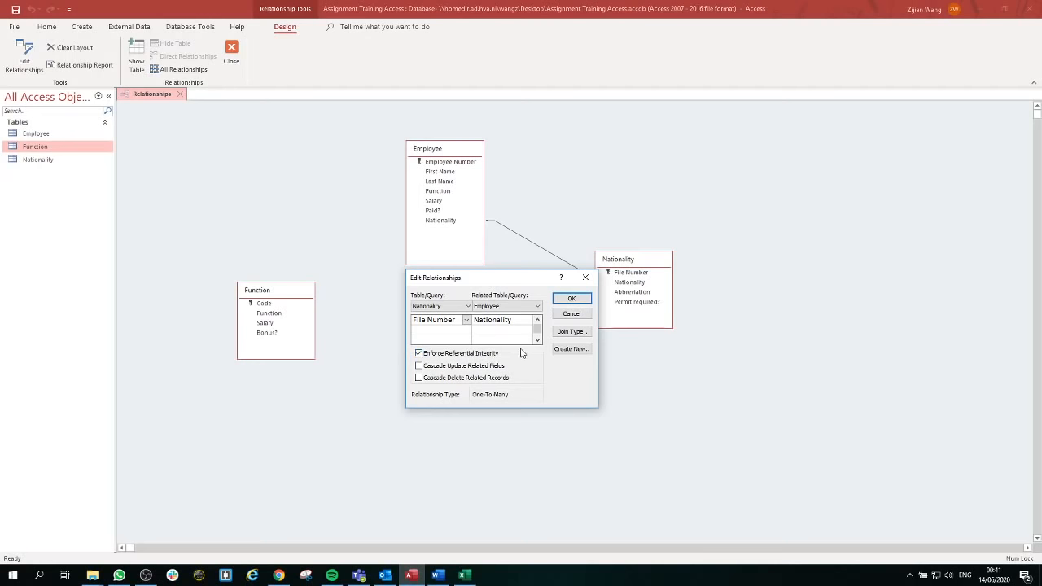
{"action": "left_click_drag", "start_coordinate": [514, 278], "coordinate": [473, 320]}
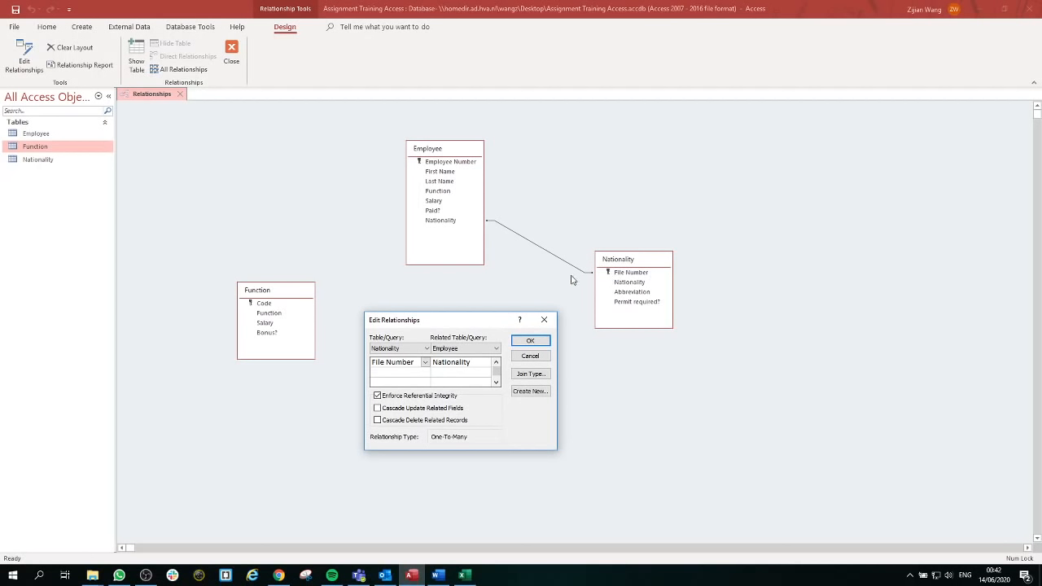
{"action": "left_click", "coordinate": [549, 346]}
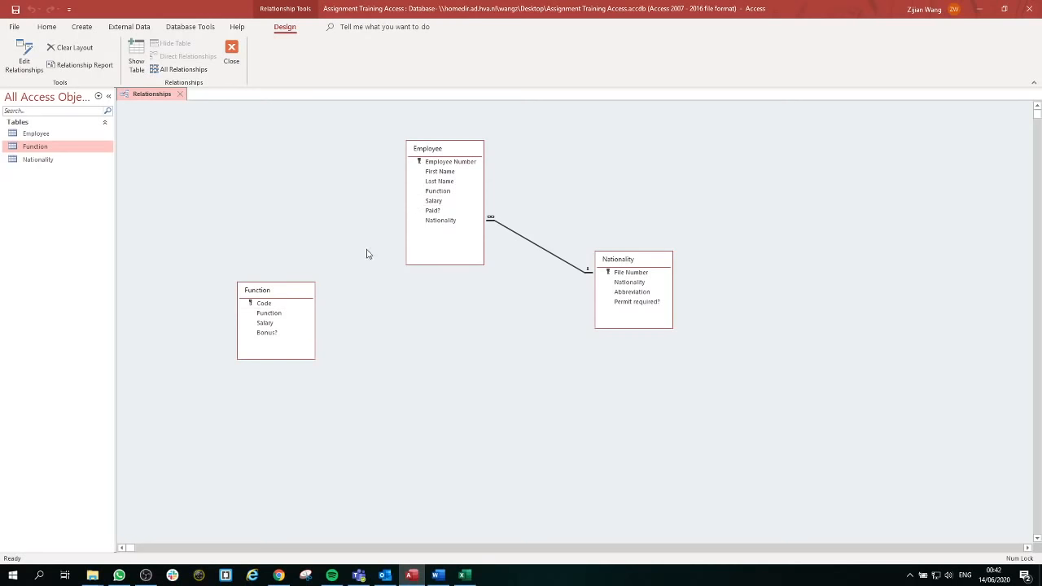
Move the Function table box up level with the Employee box and select its Function field
{"action": "left_click_drag", "start_coordinate": [293, 295], "coordinate": [267, 162]}
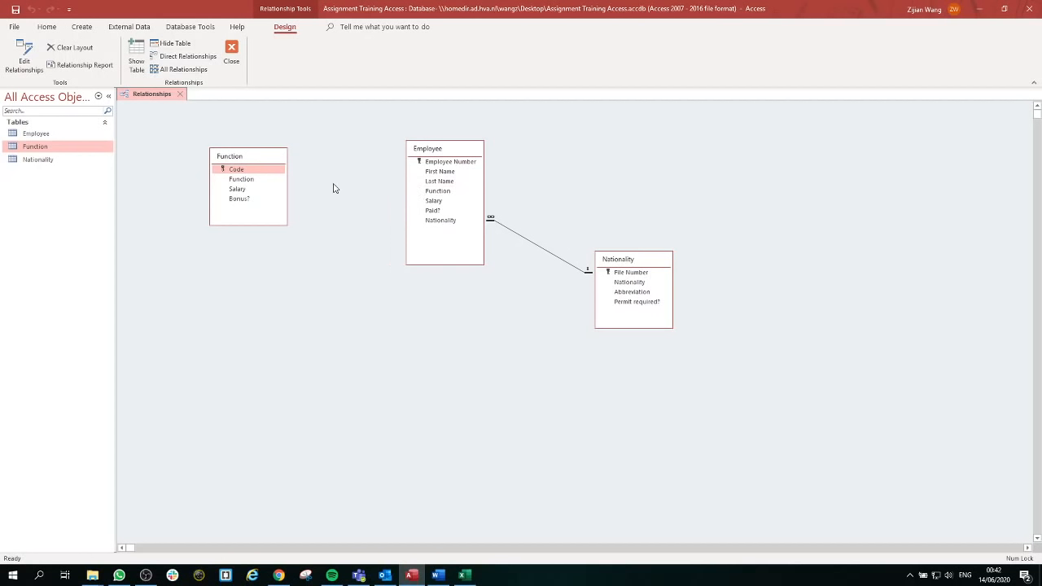
{"action": "left_click", "coordinate": [266, 180]}
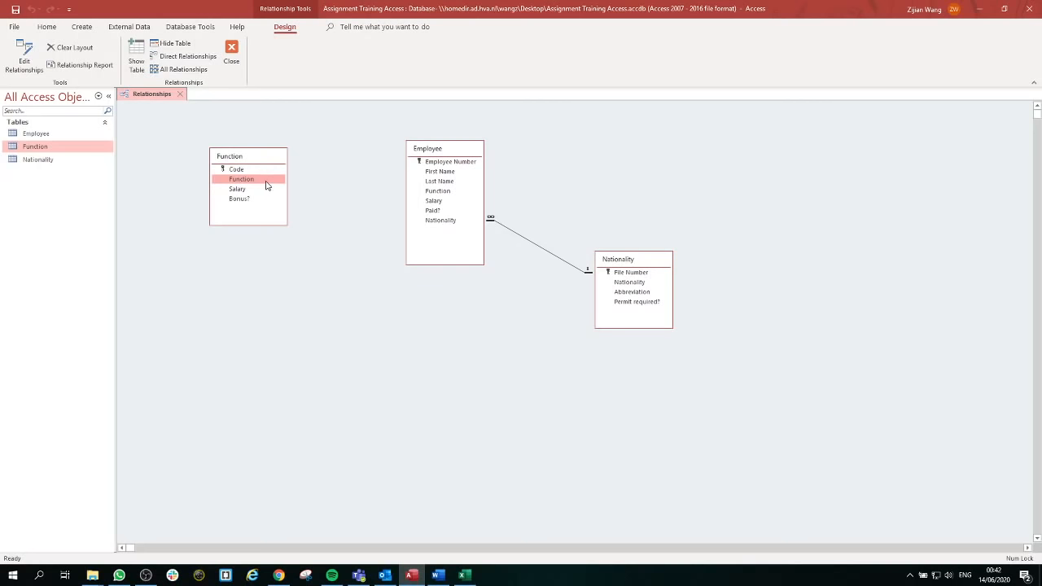
{"action": "left_click_drag", "start_coordinate": [266, 185], "coordinate": [434, 192]}
{"action": "left_click_drag", "start_coordinate": [517, 148], "coordinate": [332, 262]}
{"action": "left_click", "coordinate": [415, 260]}
Create a relationship from the Function table's Function field to the Employee table's Function field, without referential integrity
{"action": "left_click_drag", "start_coordinate": [259, 185], "coordinate": [434, 193]}
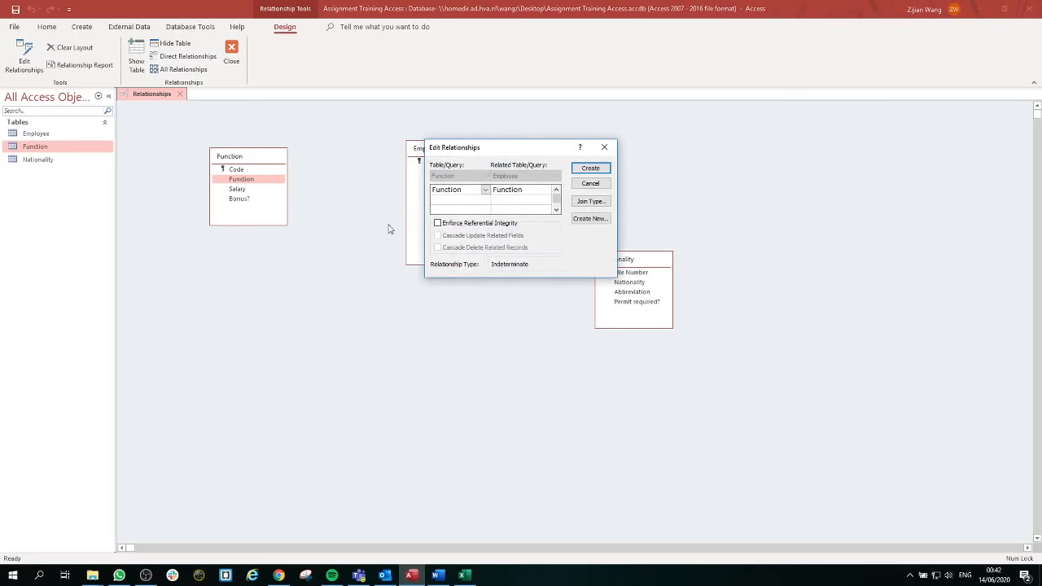
{"action": "left_click_drag", "start_coordinate": [513, 150], "coordinate": [348, 279]}
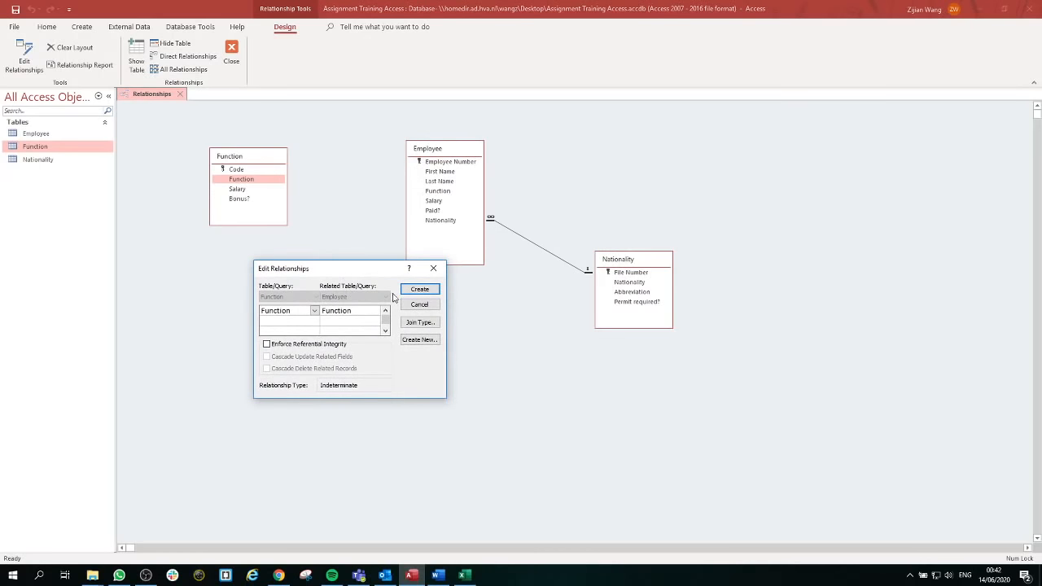
{"action": "left_click", "coordinate": [420, 293]}
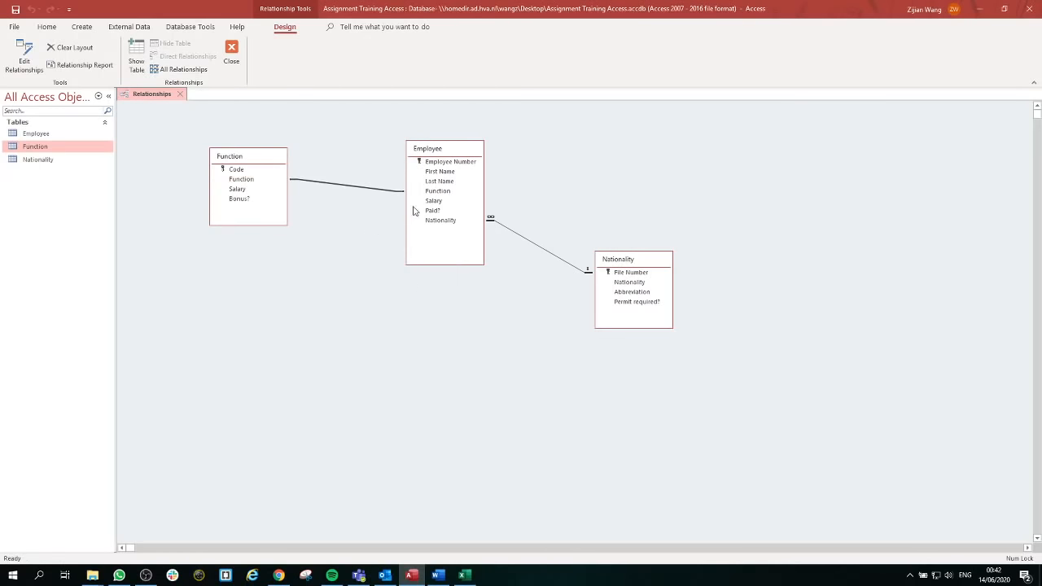
Try to link the Function table's Salary field to the Employee table's Salary field
{"action": "left_click_drag", "start_coordinate": [244, 189], "coordinate": [434, 203]}
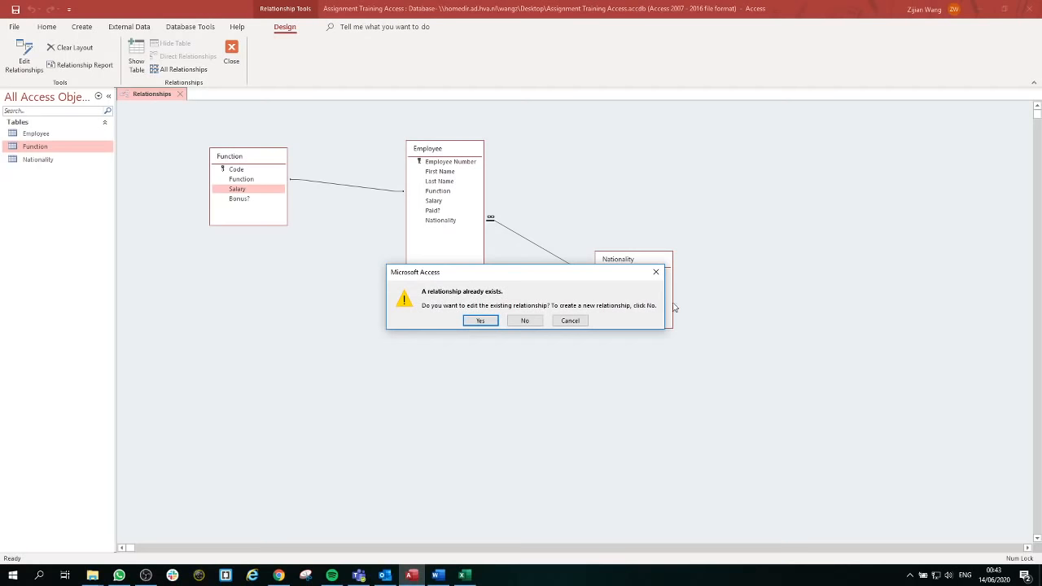
{"action": "left_click", "coordinate": [655, 272]}
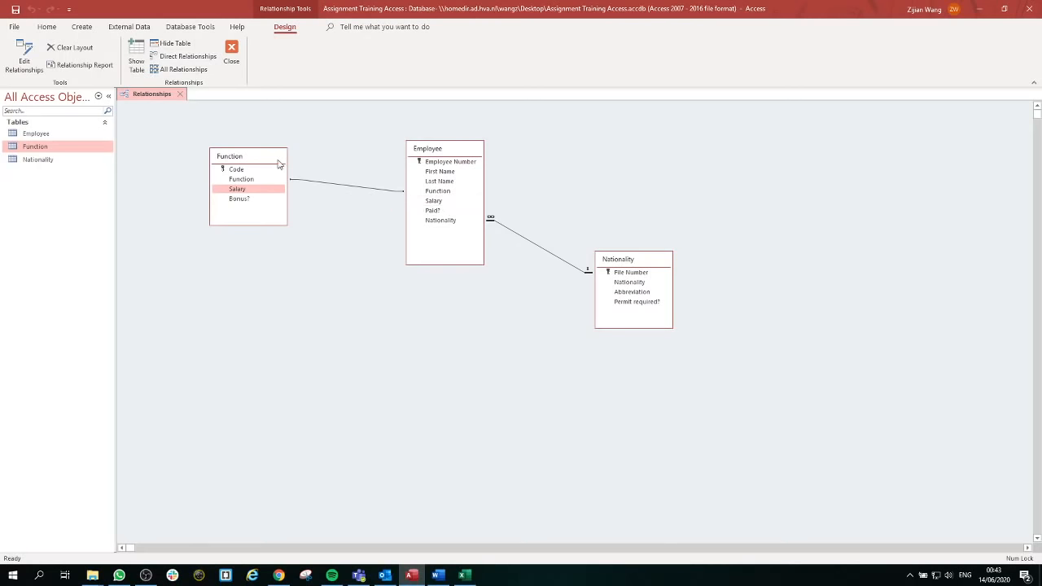
Move the Function box lower and the Nationality box up beside Employee, and close the Relationships window, saving its layout
{"action": "mouse_move", "coordinate": [280, 164]}
{"action": "left_mouse_down"}
{"action": "mouse_move", "coordinate": [292, 259]}
{"action": "mouse_move", "coordinate": [321, 237]}
{"action": "left_mouse_up"}
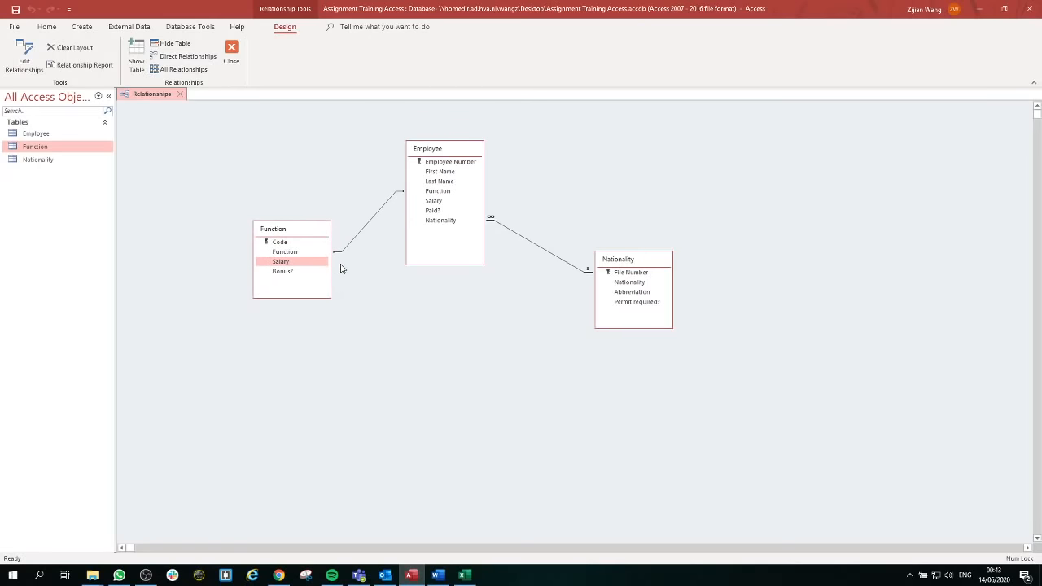
{"action": "left_click_drag", "start_coordinate": [622, 259], "coordinate": [582, 141]}
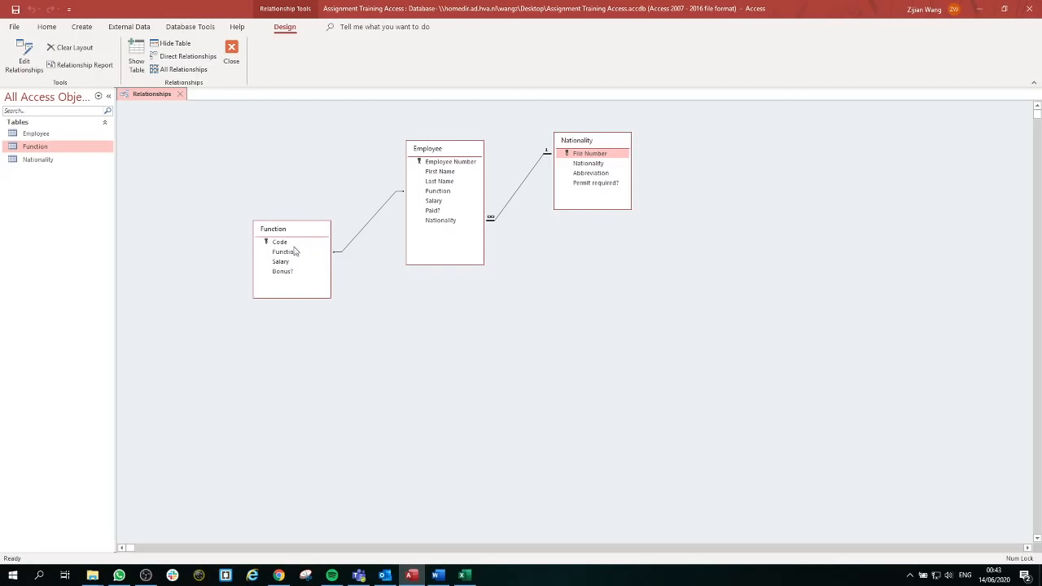
{"action": "left_click", "coordinate": [232, 57]}
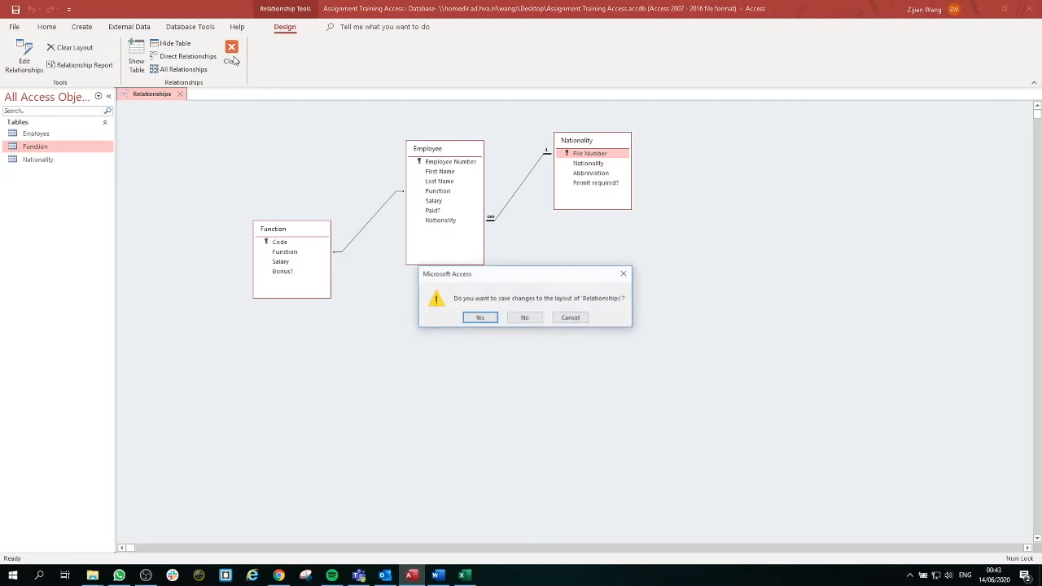
{"action": "left_click", "coordinate": [478, 318]}
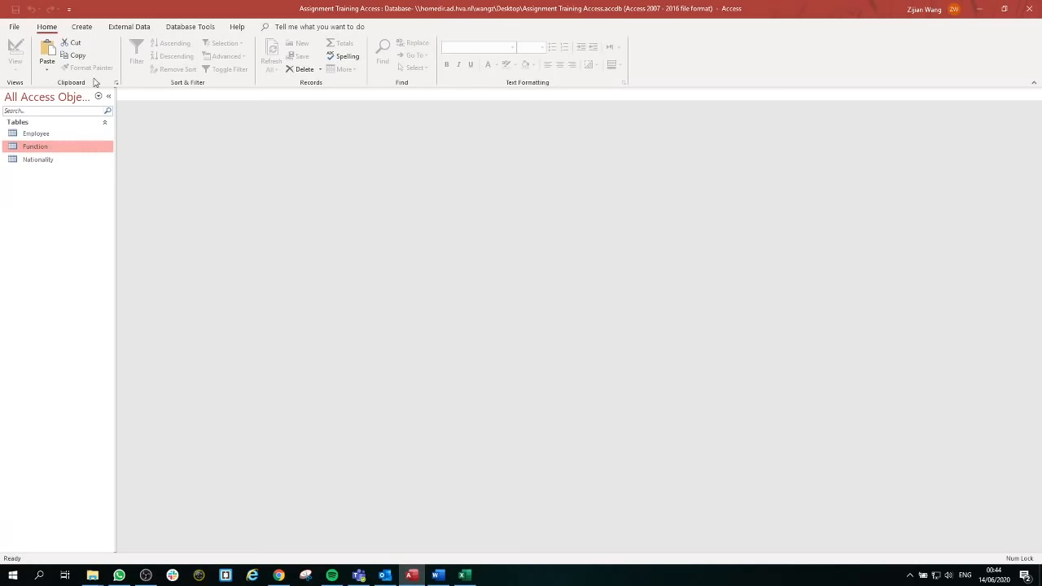
Start a new query with the Simple Query Wizard
{"action": "left_click", "coordinate": [89, 30]}
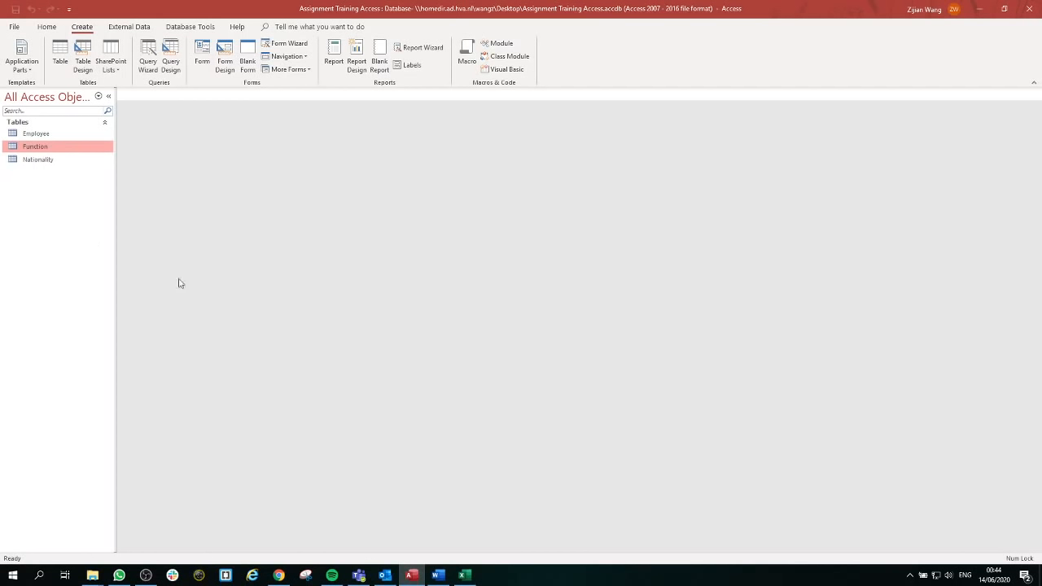
{"action": "left_click", "coordinate": [147, 68]}
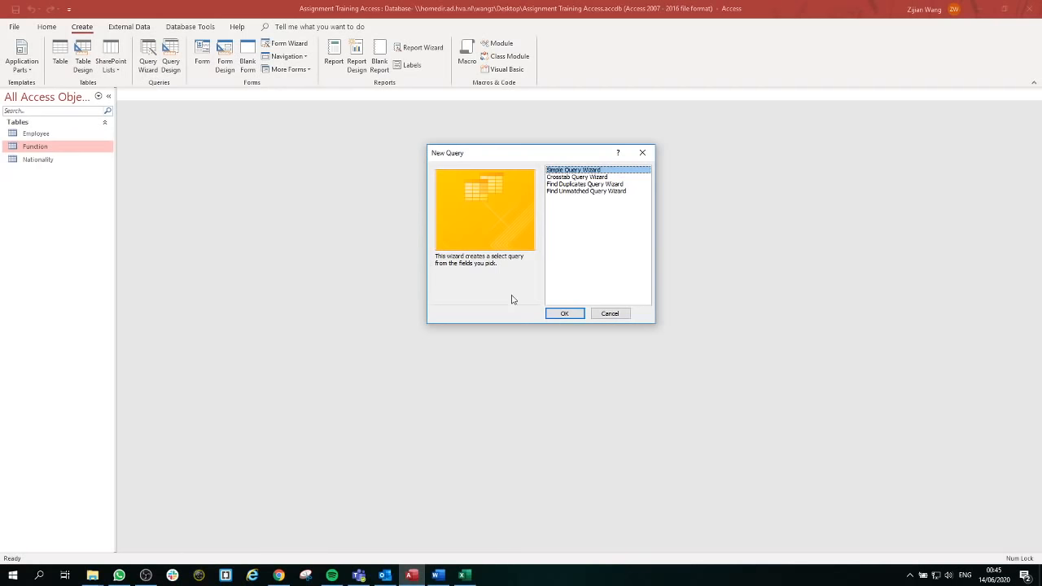
{"action": "left_click", "coordinate": [558, 316]}
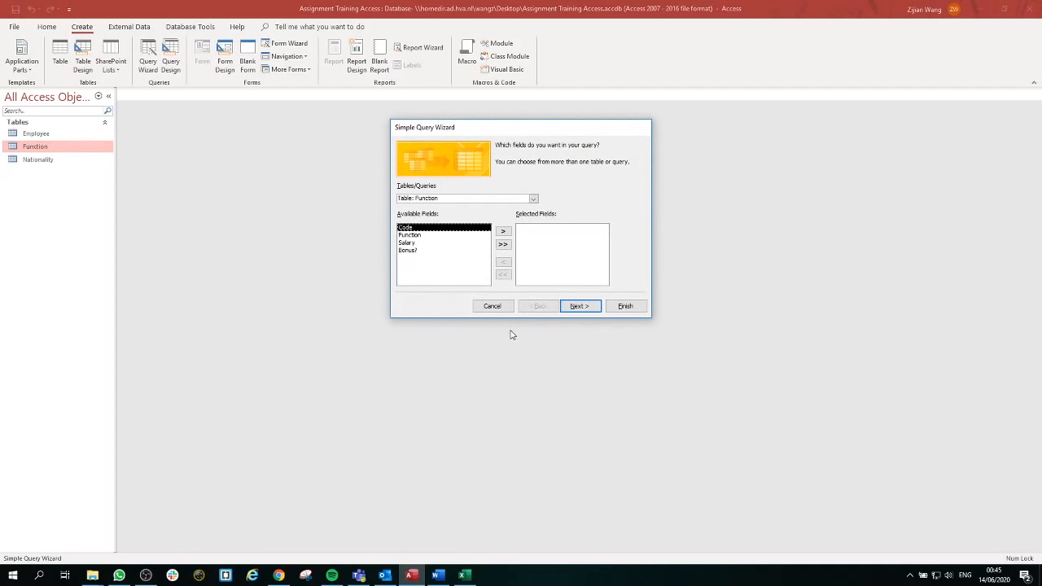
Add the First Name and Salary fields of the Employee table to the query's selected fields
{"action": "left_click", "coordinate": [533, 198]}
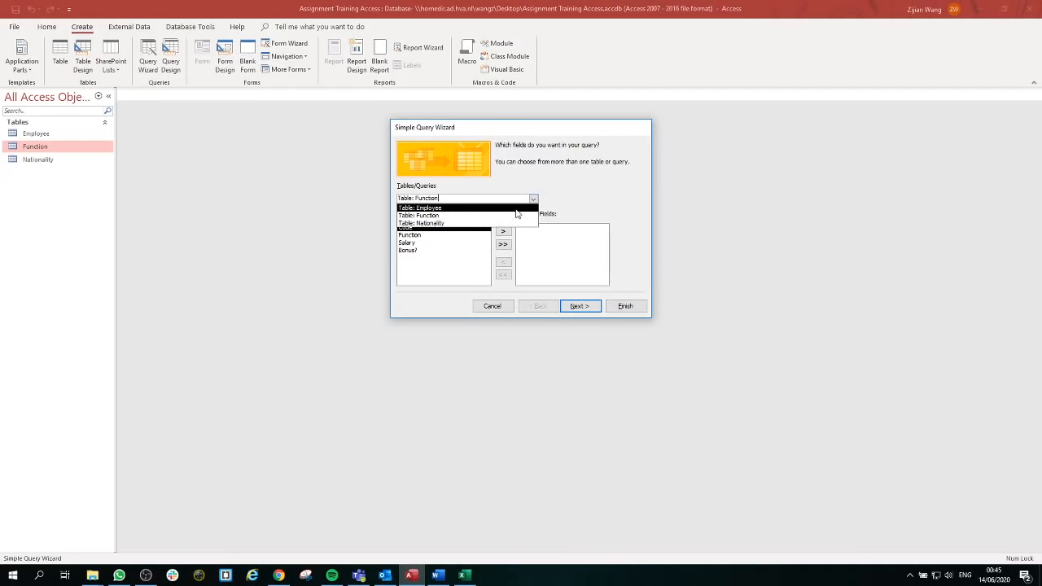
{"action": "left_click", "coordinate": [517, 209]}
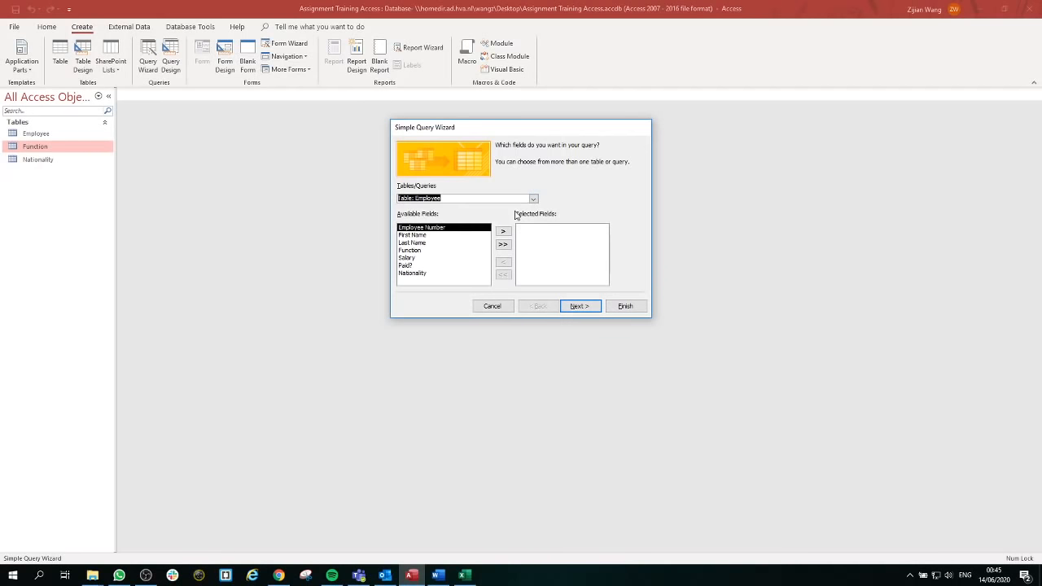
{"action": "left_click", "coordinate": [448, 238]}
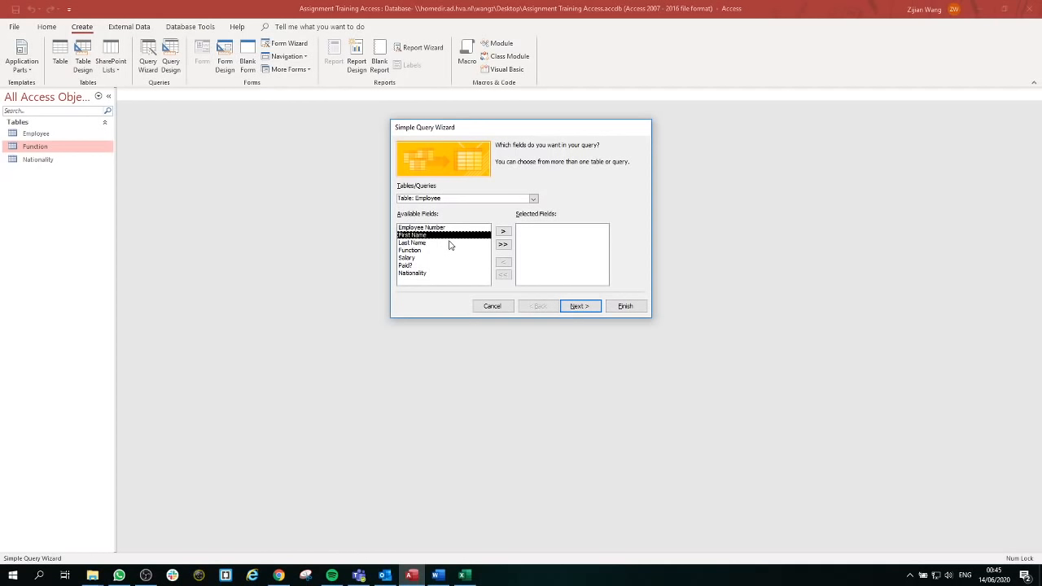
{"action": "left_click", "coordinate": [503, 231]}
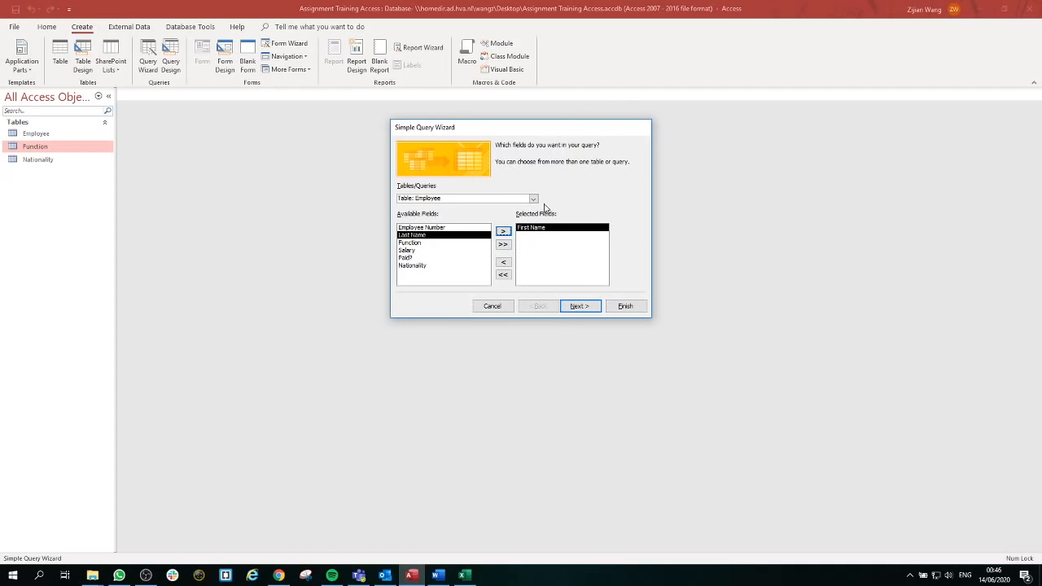
{"action": "left_click", "coordinate": [450, 251]}
{"action": "left_click", "coordinate": [503, 232]}
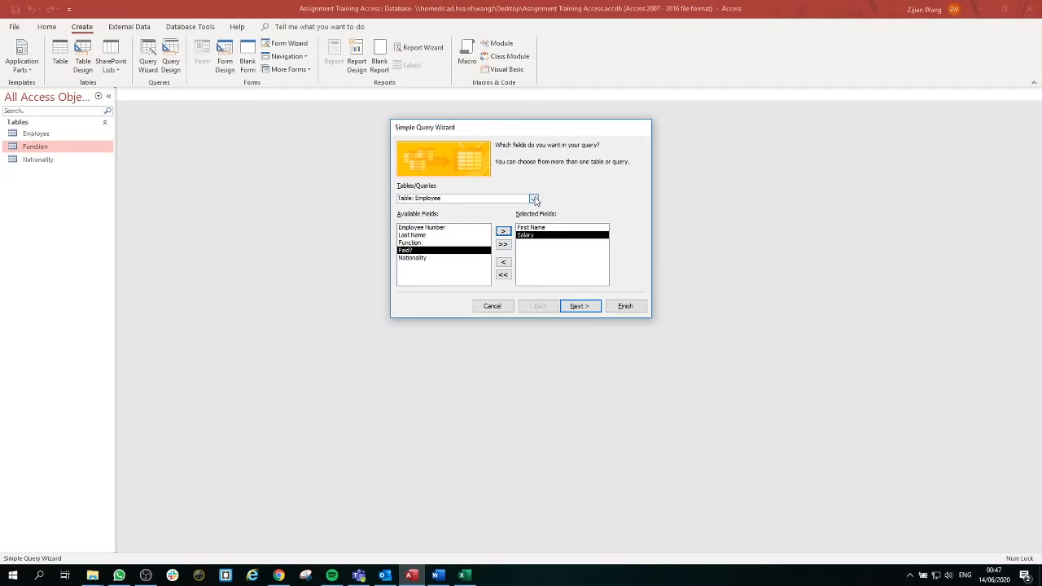
Add the Nationality field of the Nationality table to the query's selected fields
{"action": "left_click", "coordinate": [534, 199]}
{"action": "left_click", "coordinate": [535, 199]}
{"action": "left_click", "coordinate": [534, 198]}
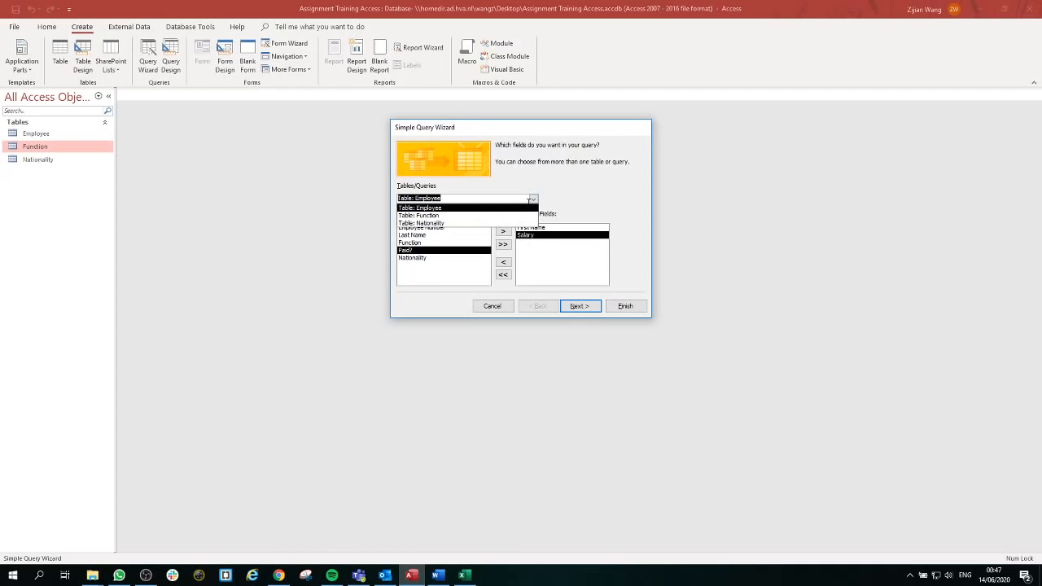
{"action": "left_click", "coordinate": [529, 200]}
{"action": "left_click", "coordinate": [530, 200]}
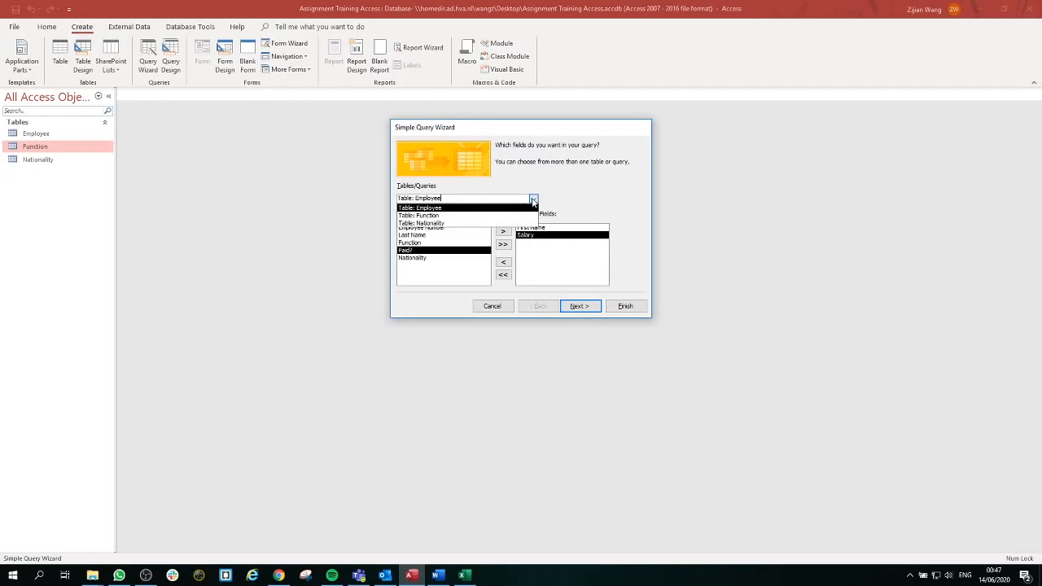
{"action": "left_click", "coordinate": [482, 224]}
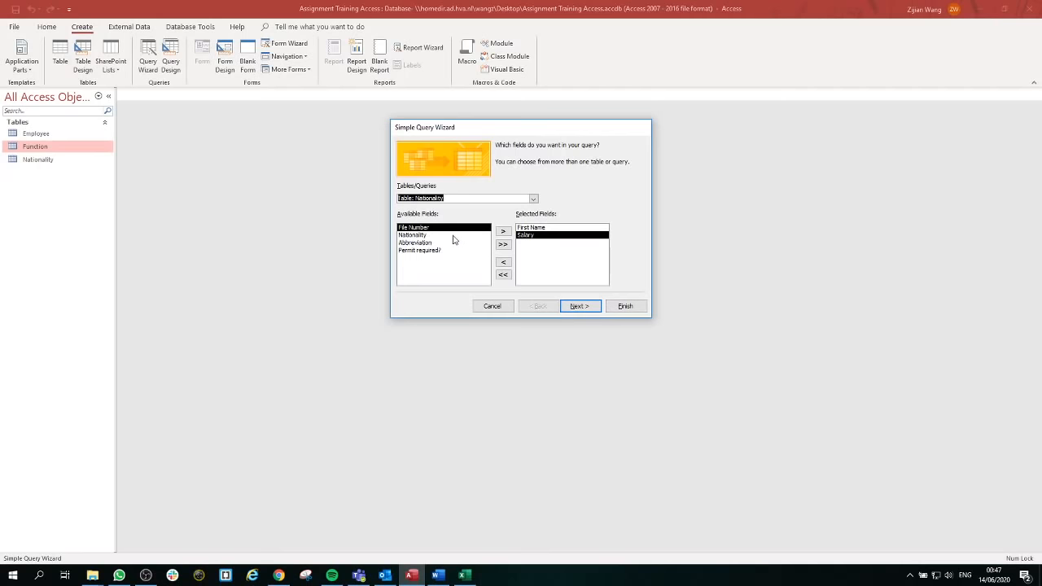
{"action": "left_click", "coordinate": [453, 238]}
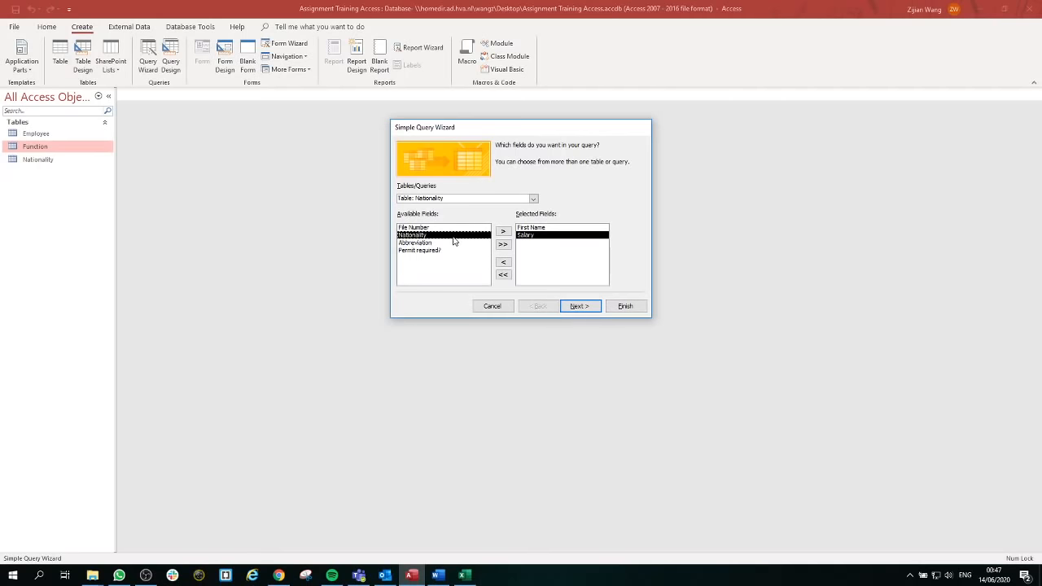
{"action": "left_click", "coordinate": [503, 232]}
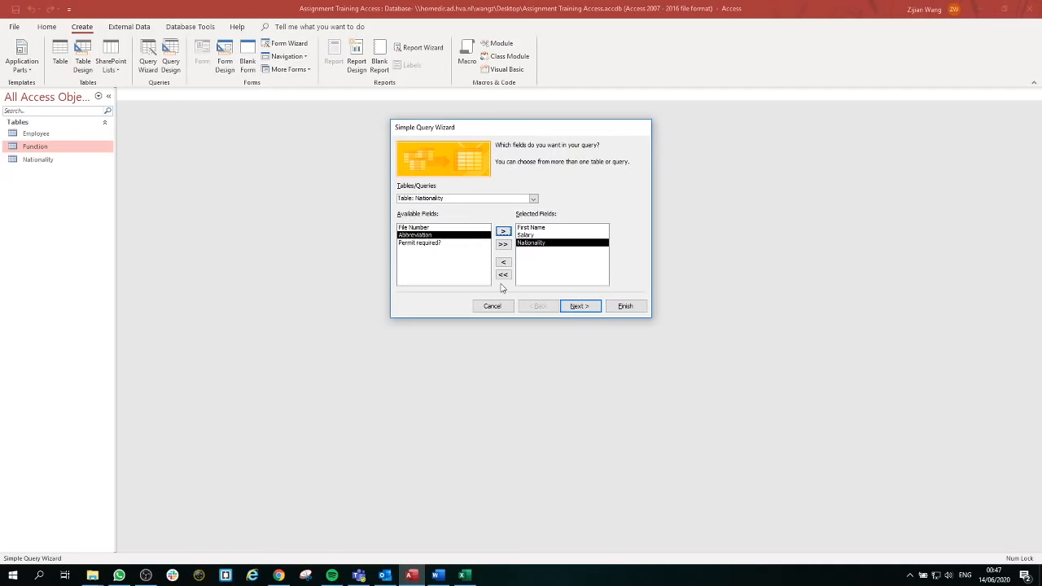
Keep the query as a detail query, title it "Non-Dutch >10" and finish the wizard, opening it to view information
{"action": "left_click", "coordinate": [583, 308]}
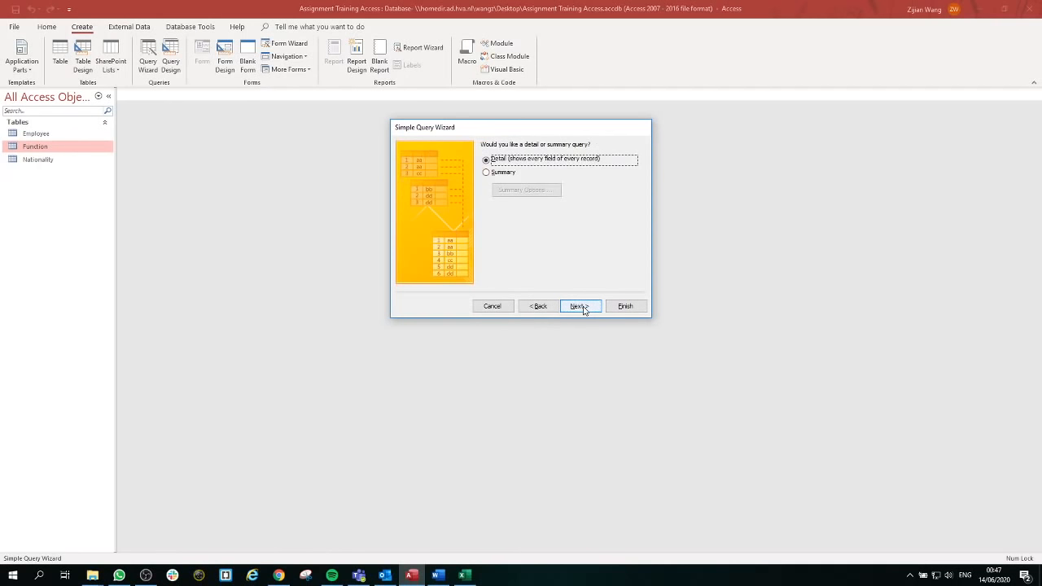
{"action": "left_click", "coordinate": [583, 308]}
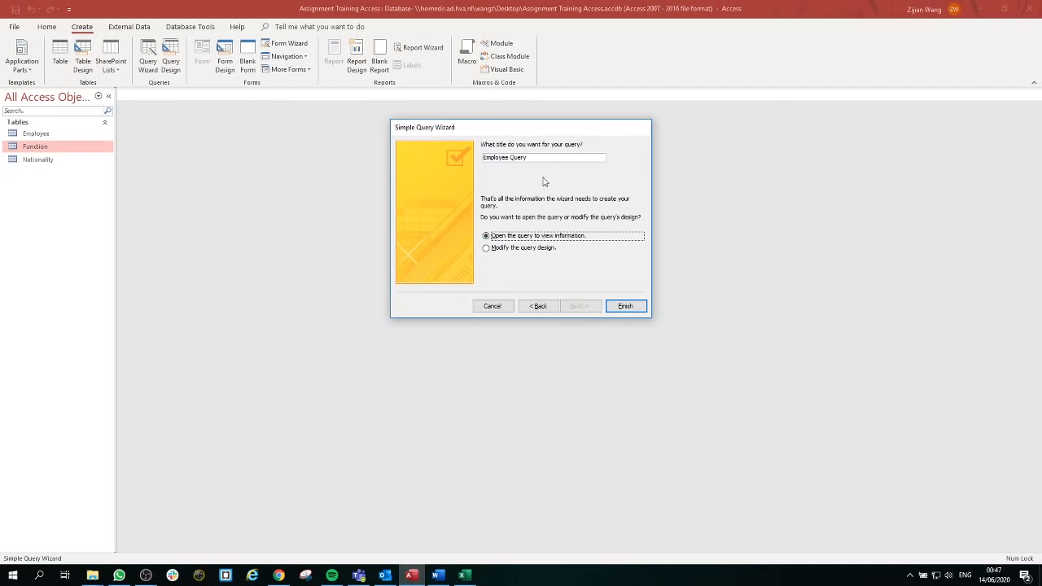
{"action": "left_click_drag", "start_coordinate": [535, 157], "coordinate": [482, 157]}
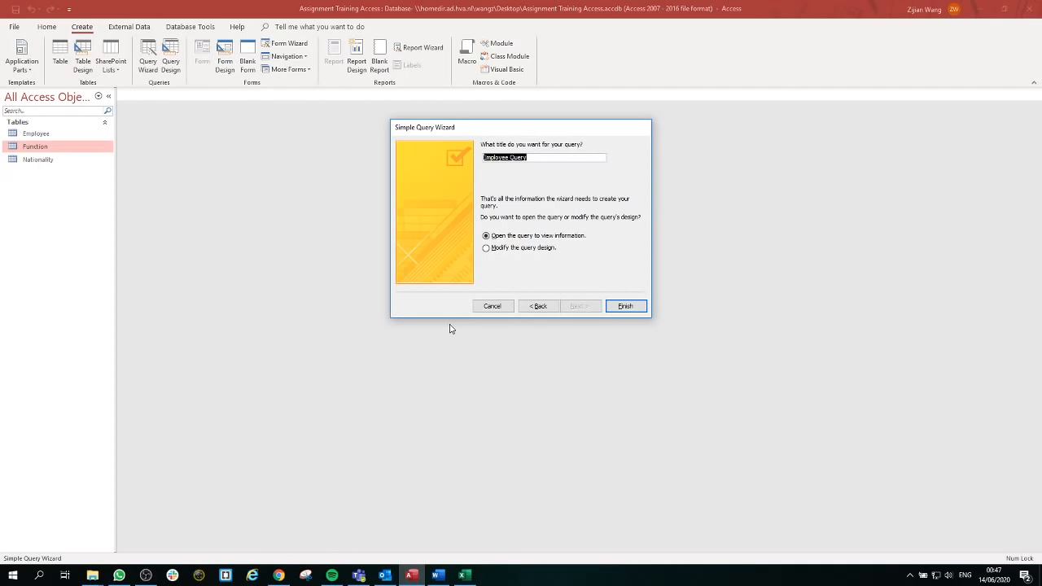
{"action": "type", "text": "Non"}
{"action": "type", "text": "-Out"}
{"action": "type", "text": "ch >10"}
{"action": "left_click", "coordinate": [625, 306]}
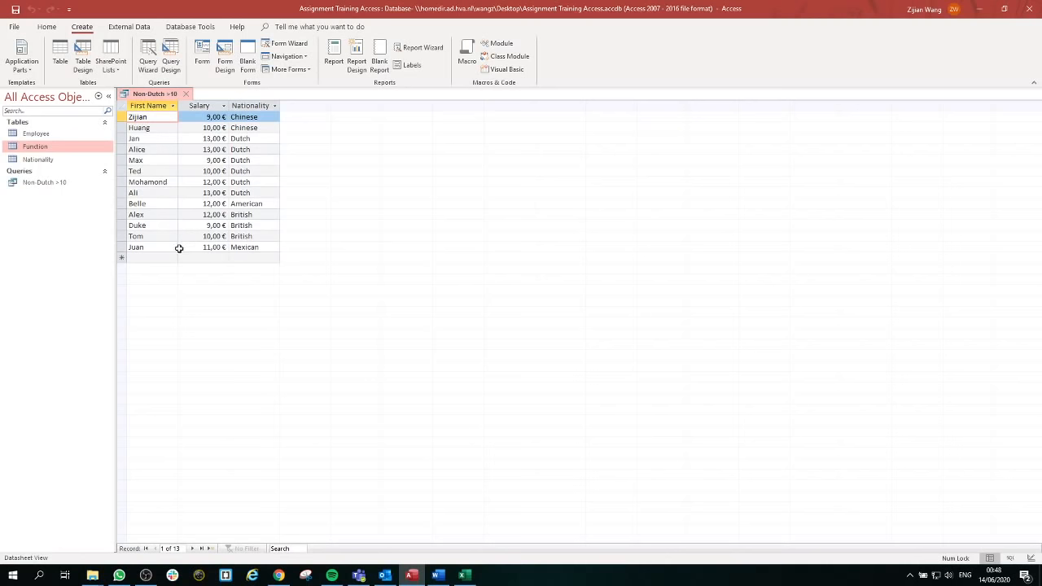
Show the query in Design View and lengthen the Employee and Nationality field lists in its table area
{"action": "left_click", "coordinate": [46, 27]}
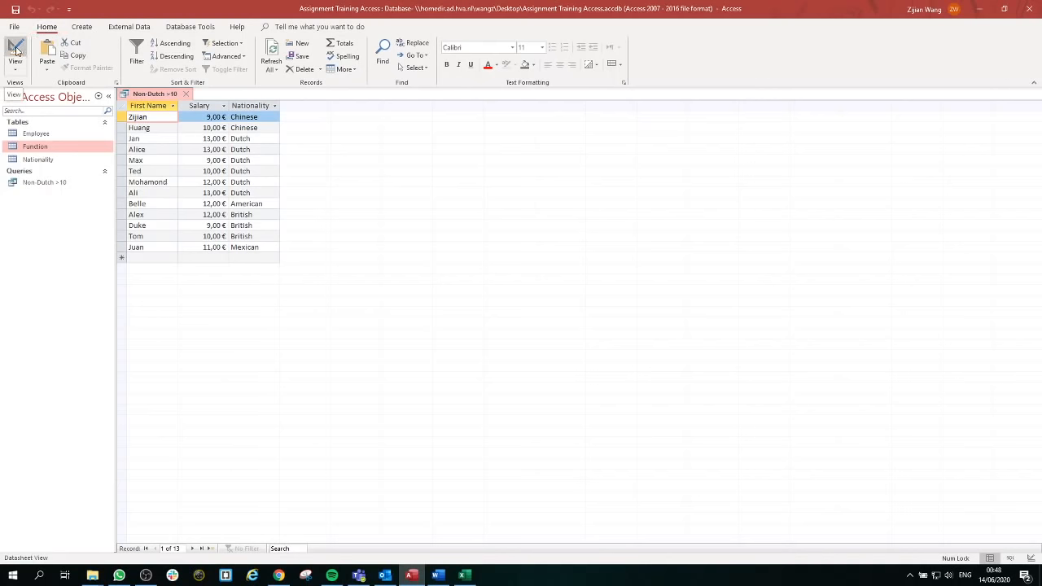
{"action": "left_click", "coordinate": [15, 51]}
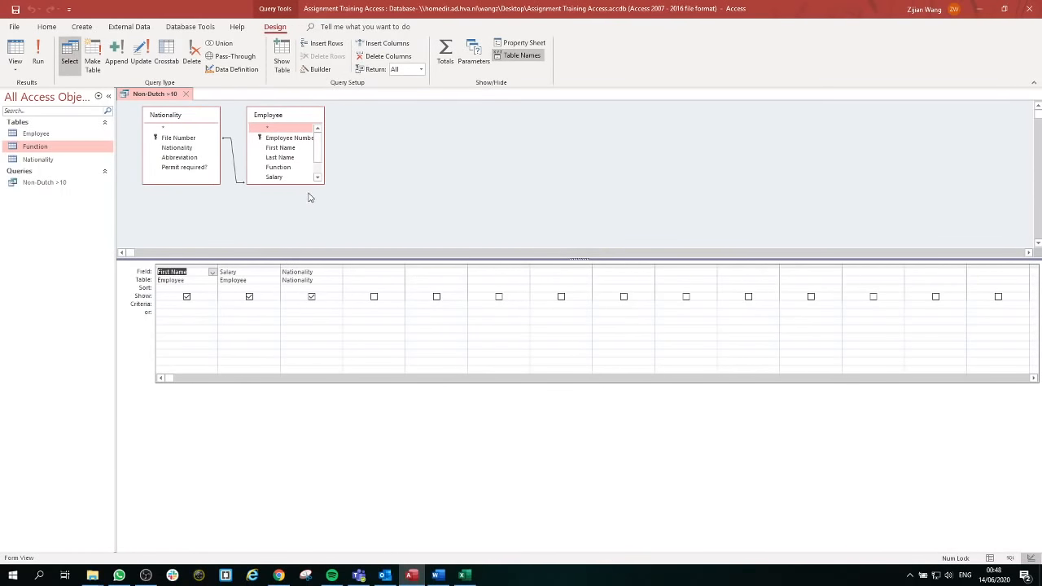
{"action": "left_click_drag", "start_coordinate": [309, 184], "coordinate": [312, 228]}
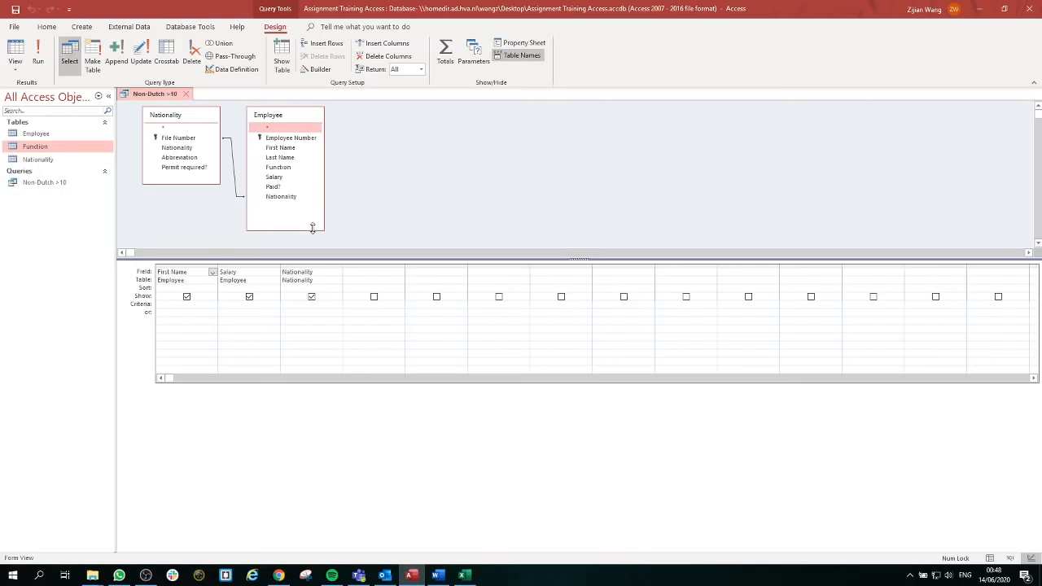
{"action": "left_click_drag", "start_coordinate": [202, 185], "coordinate": [202, 219]}
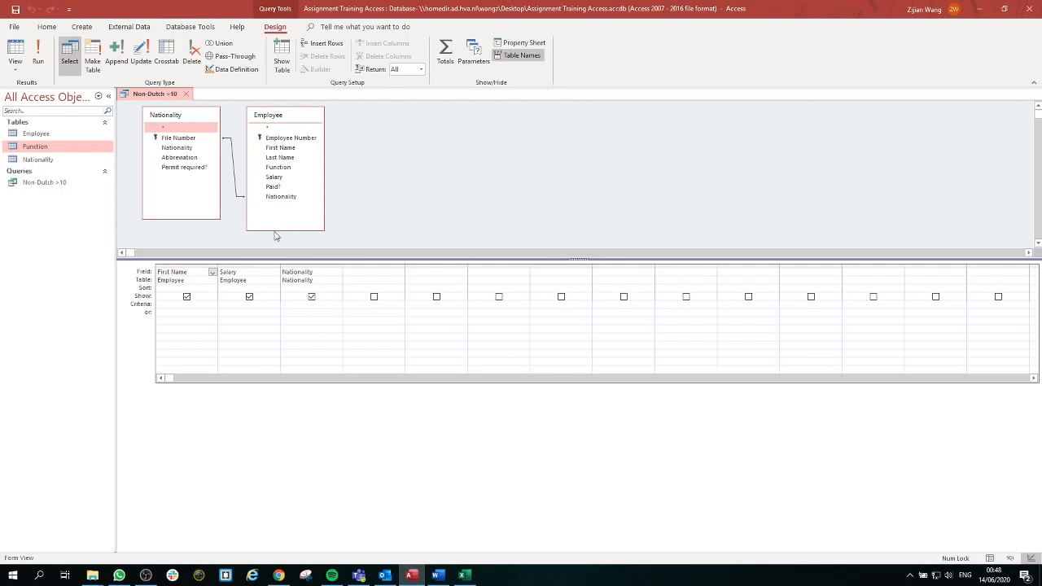
Set the criteria >10 for Salary and Not "Dutch" for Nationality, and run the query
{"action": "left_click", "coordinate": [255, 303]}
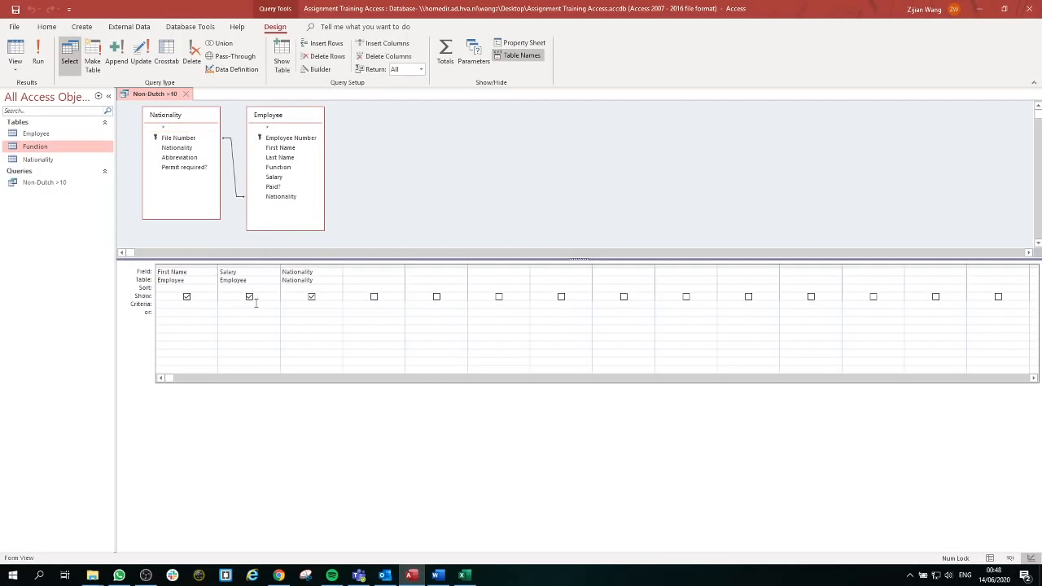
{"action": "type", "text": ">10"}
{"action": "left_click", "coordinate": [296, 304]}
{"action": "type", "text": "Not"}
{"action": "type", "text": "\"Dutch\""}
{"action": "left_click", "coordinate": [38, 61]}
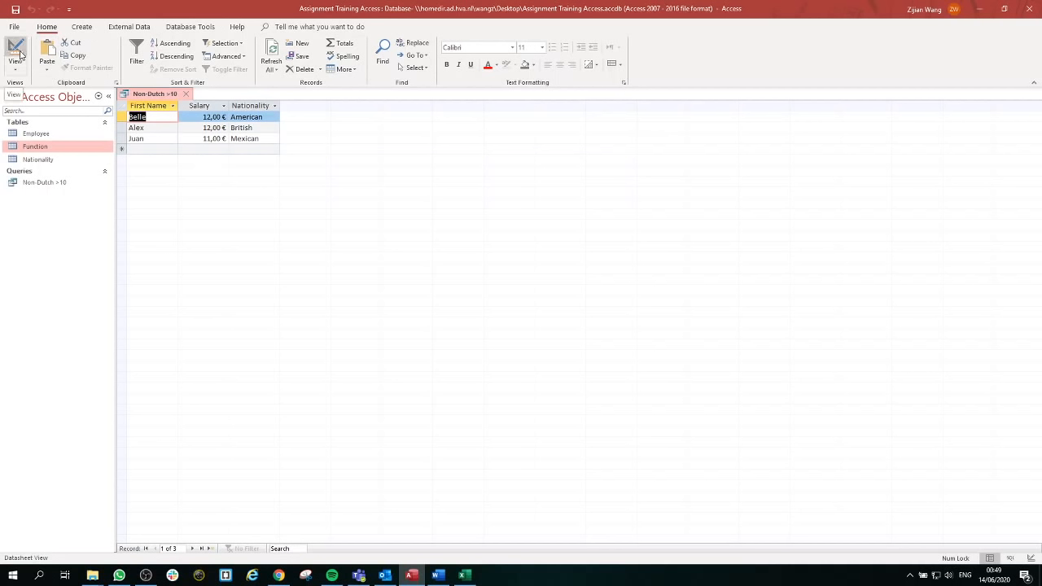
Hide the Salary and Nationality columns from the query's output, run it and return to its design
{"action": "left_click", "coordinate": [38, 187]}
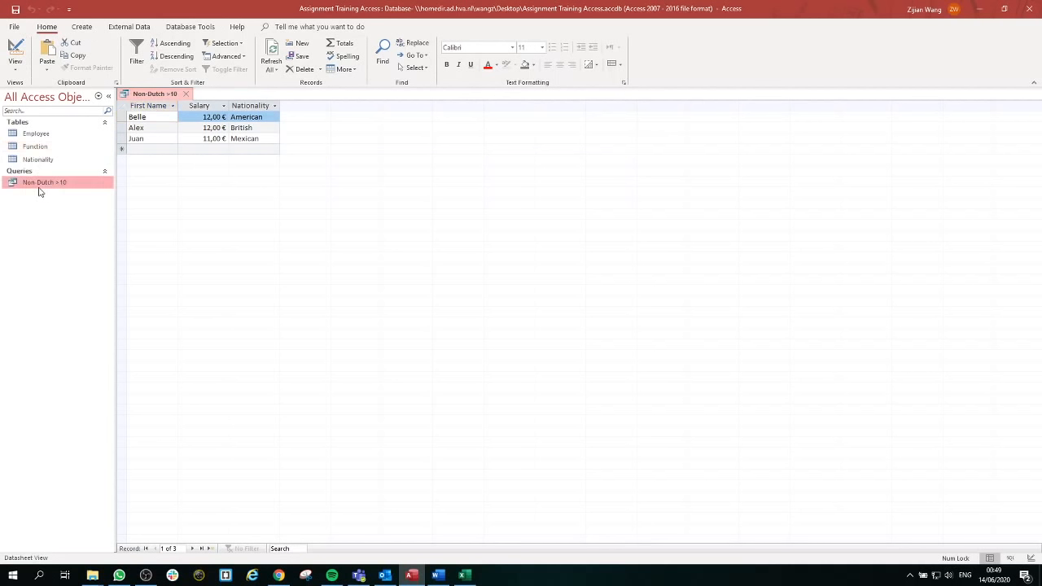
{"action": "left_click", "coordinate": [22, 55]}
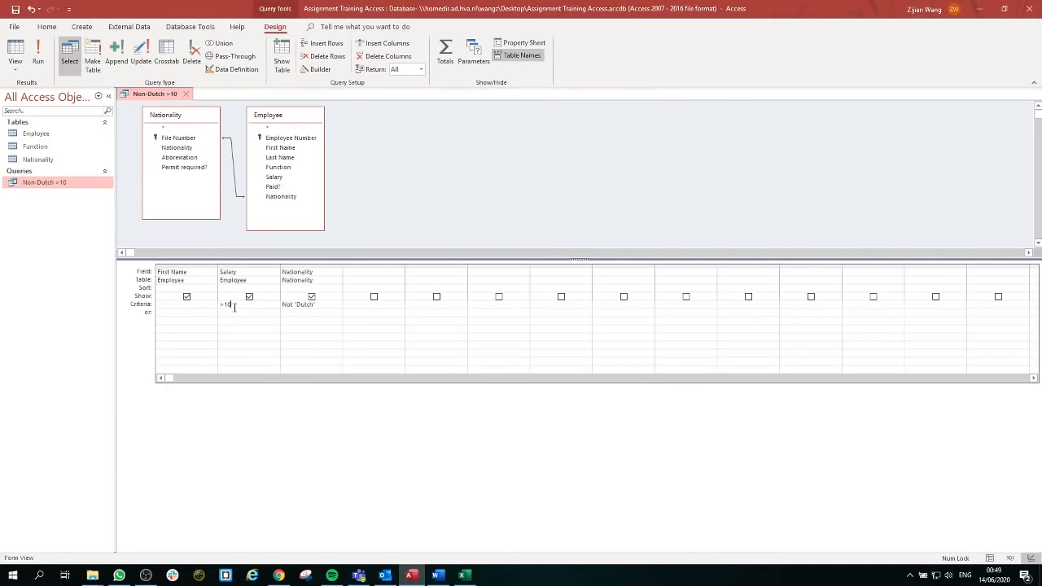
{"action": "double_click", "coordinate": [287, 304]}
{"action": "left_click", "coordinate": [237, 337]}
{"action": "left_click", "coordinate": [250, 297]}
{"action": "left_click", "coordinate": [311, 297]}
{"action": "left_click", "coordinate": [34, 47]}
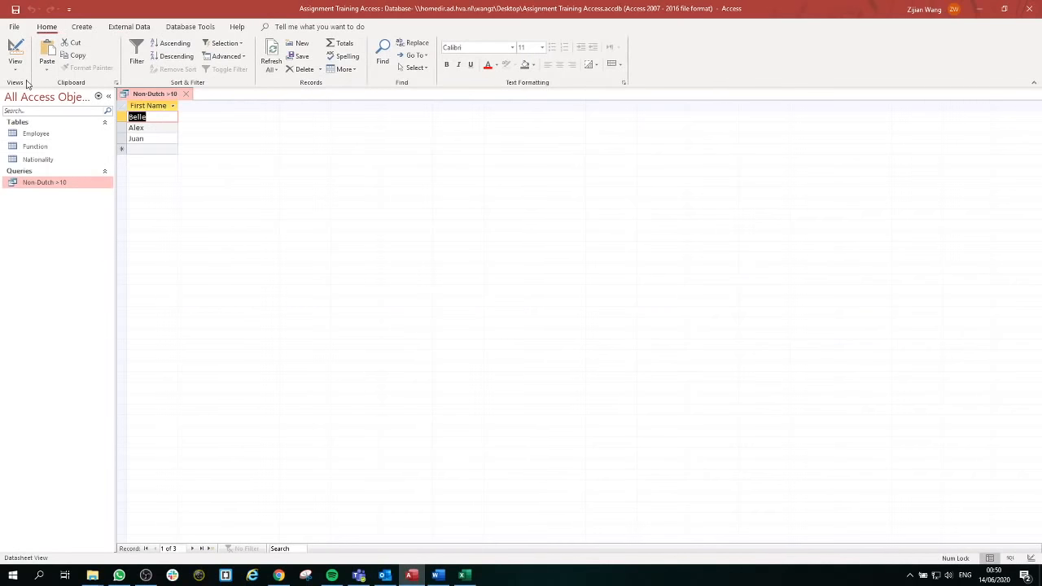
{"action": "left_click", "coordinate": [15, 55]}
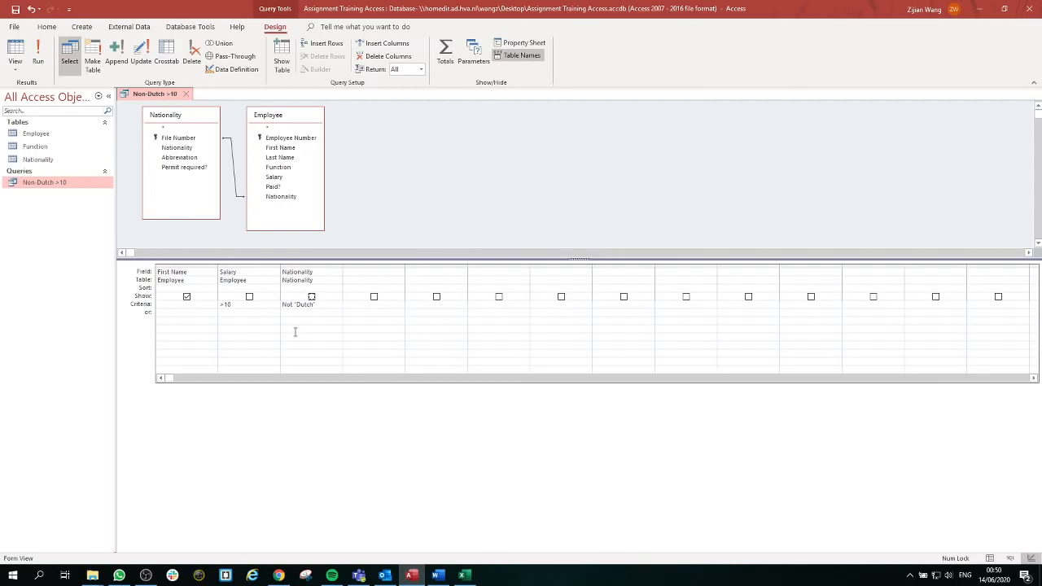
{"action": "left_click", "coordinate": [256, 305]}
{"action": "left_click", "coordinate": [327, 304]}
{"action": "type", "text": "-2-2002#"}
{"action": "key", "text": "BackSpace"}
{"action": "key", "text": "BackSpace"}
{"action": "key", "text": "BackSpace"}
{"action": "key", "text": "BackSpace"}
{"action": "key", "text": "BackSpace"}
{"action": "key", "text": "BackSpace"}
{"action": "key", "text": "BackSpace"}
{"action": "key", "text": "BackSpace"}
{"action": "key", "text": "BackSpace"}
Open and close the Employee table, and close the Non-Dutch >10 query, saving its design changes
{"action": "left_click", "coordinate": [82, 27]}
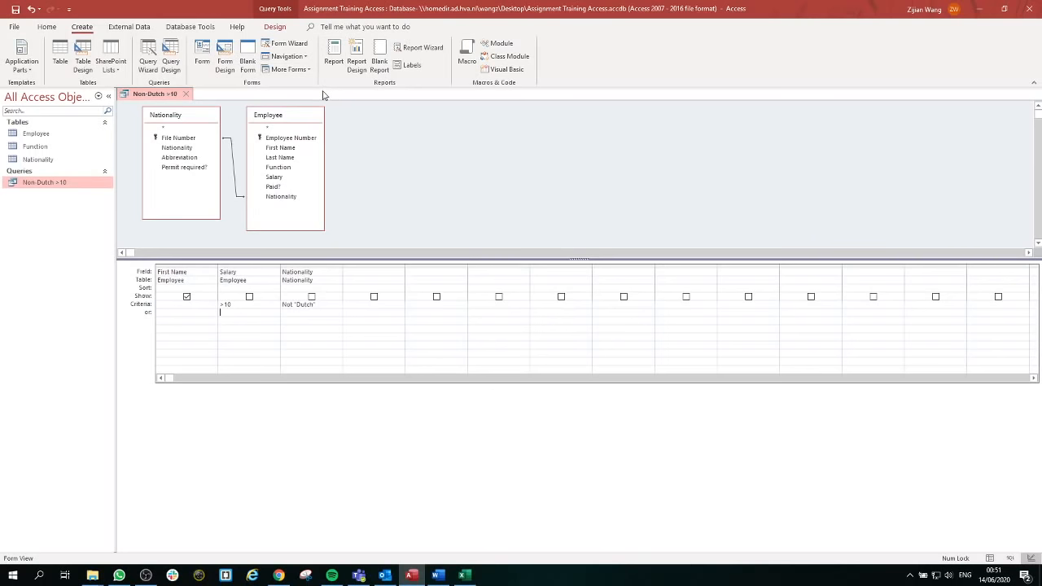
{"action": "double_click", "coordinate": [52, 135]}
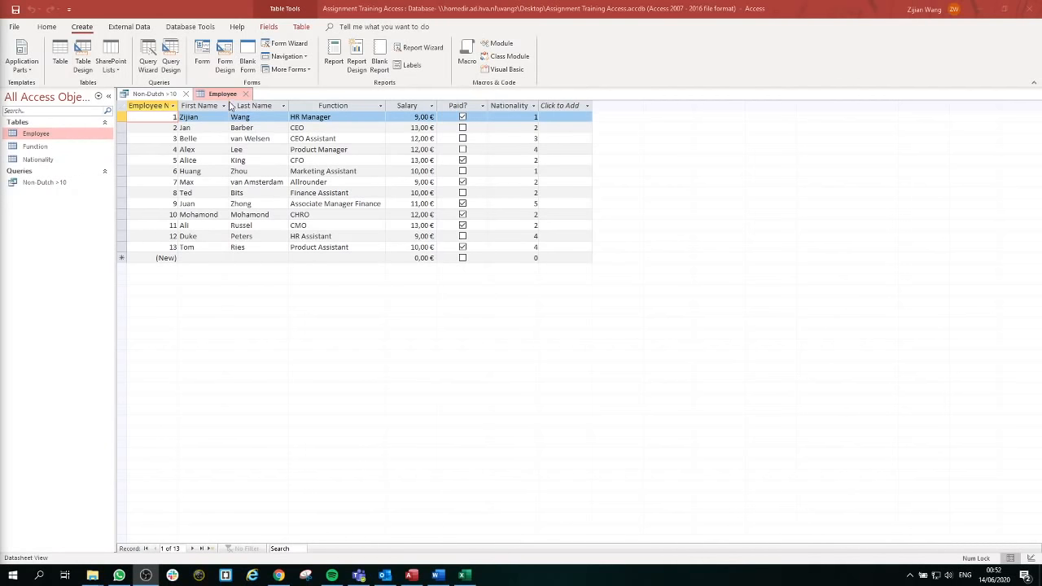
{"action": "left_click", "coordinate": [245, 94]}
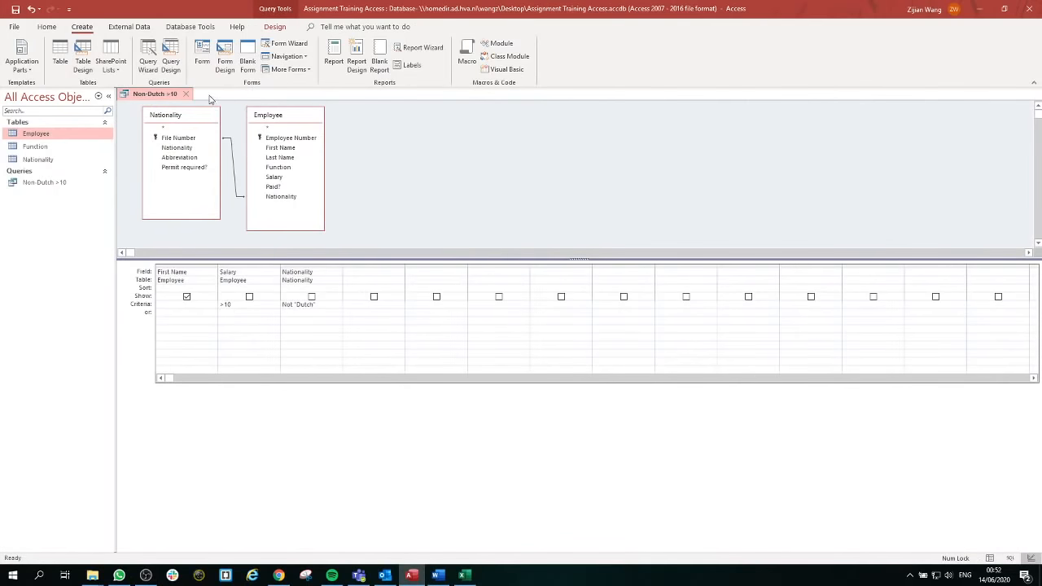
{"action": "left_click", "coordinate": [186, 94]}
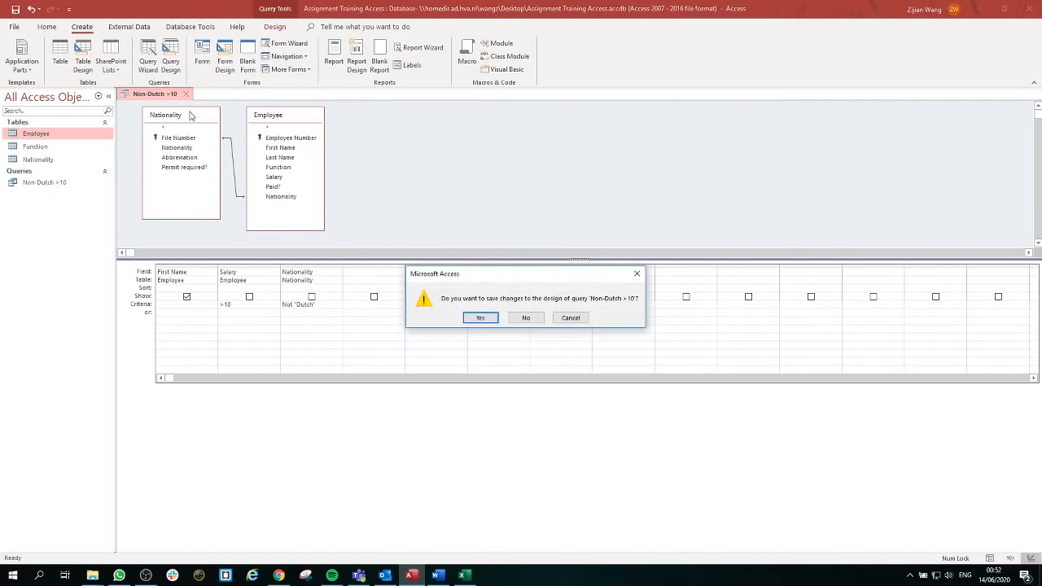
{"action": "left_click", "coordinate": [480, 318]}
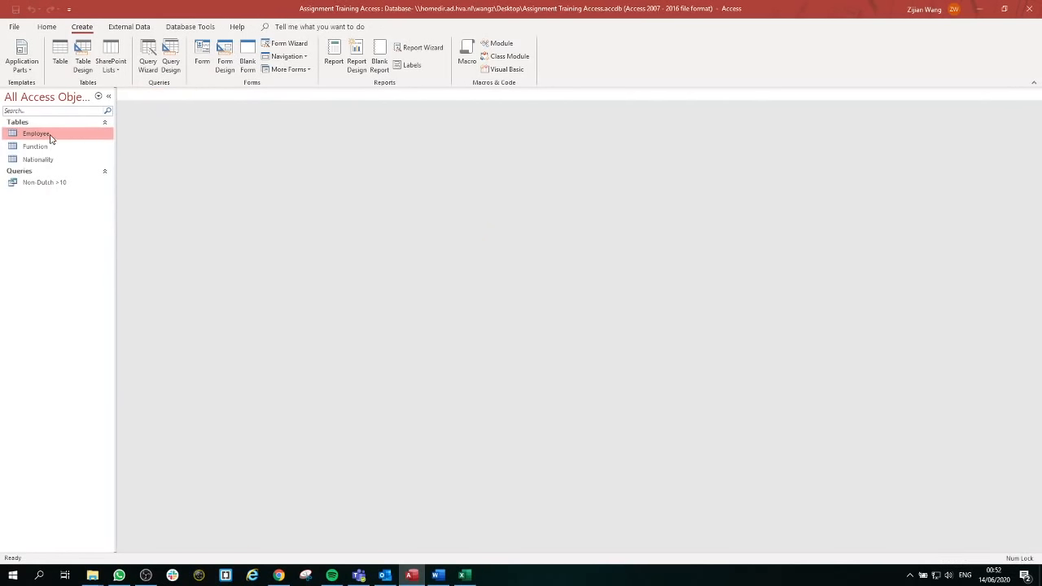
Open the Employee table and look through the fields of employee records 12 and 13
{"action": "double_click", "coordinate": [49, 137]}
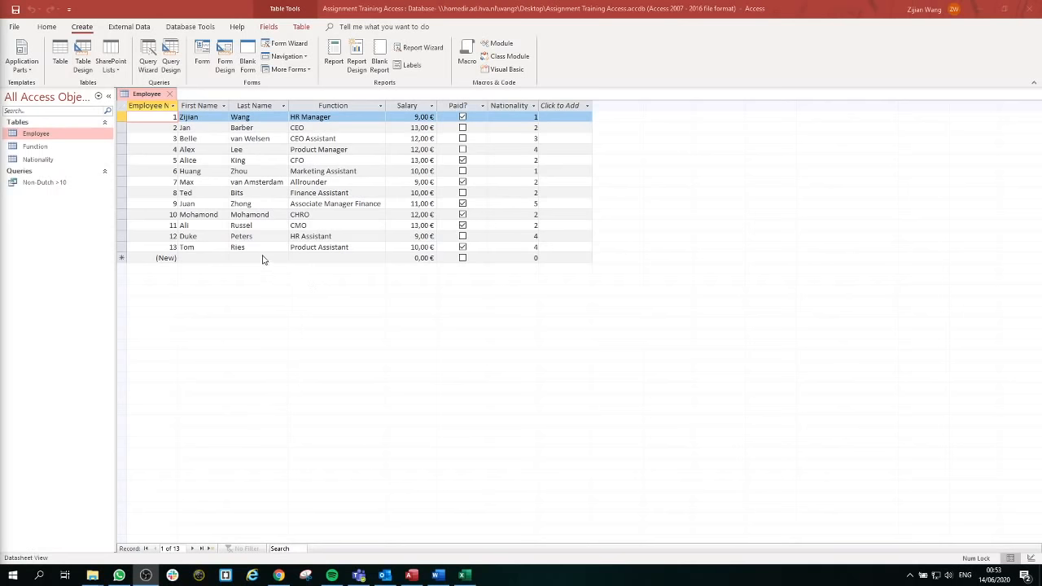
{"action": "left_click", "coordinate": [261, 258]}
{"action": "left_click", "coordinate": [253, 247]}
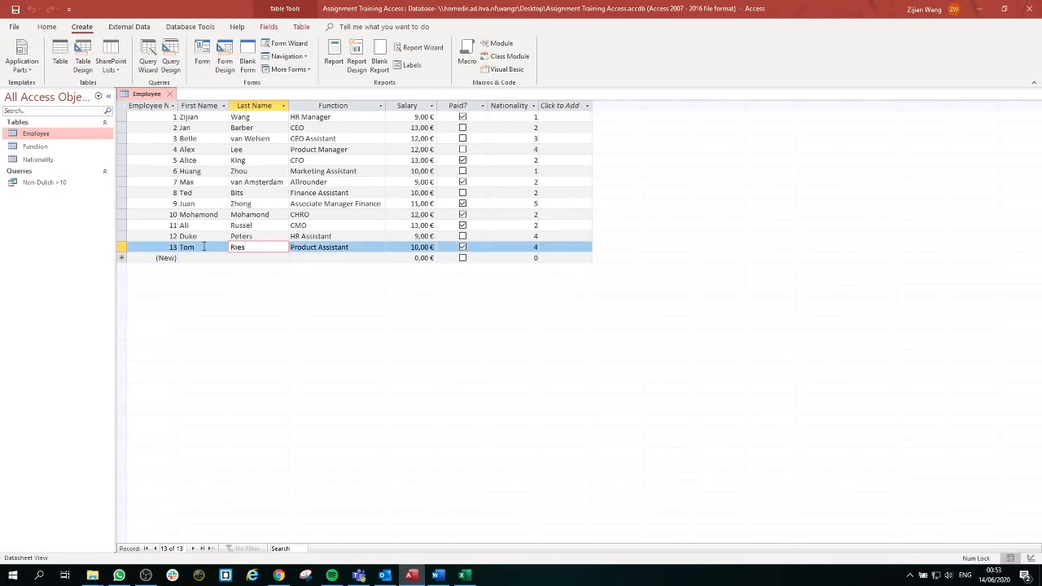
{"action": "left_click", "coordinate": [316, 247]}
{"action": "left_click", "coordinate": [416, 247]}
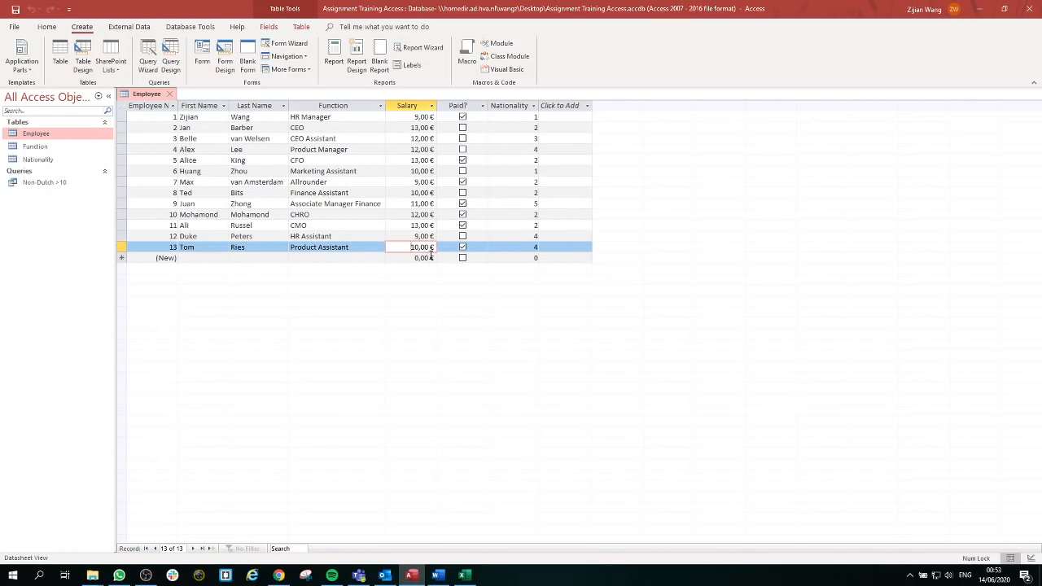
{"action": "left_click", "coordinate": [475, 238]}
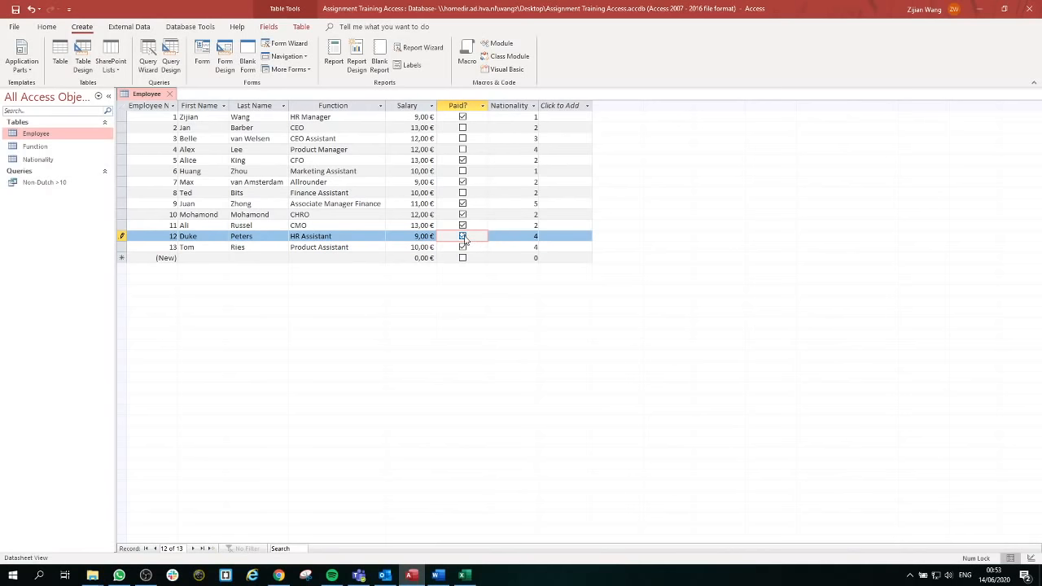
{"action": "left_click", "coordinate": [464, 237]}
{"action": "left_click", "coordinate": [339, 246]}
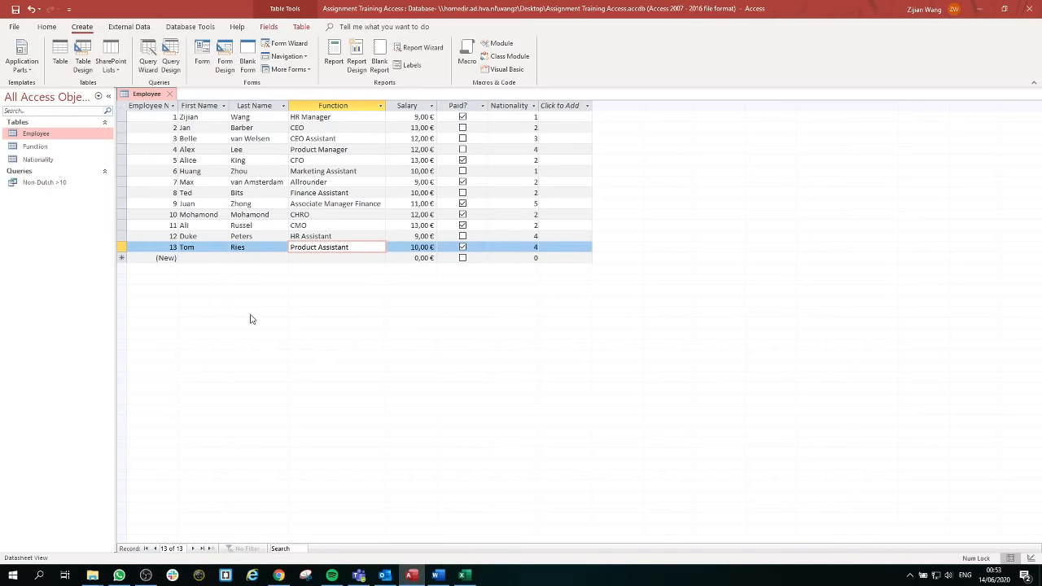
{"action": "left_click", "coordinate": [120, 246]}
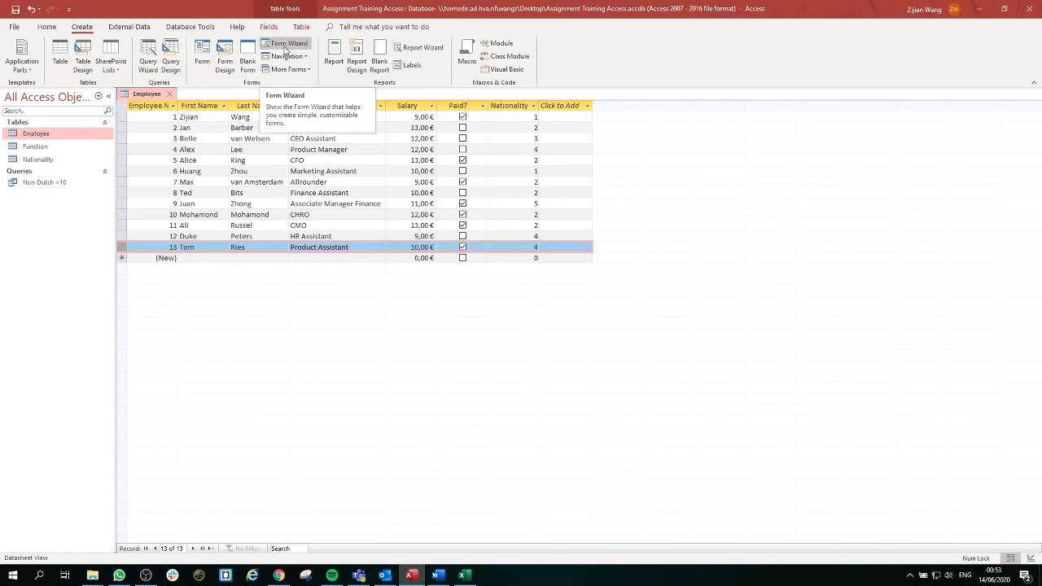
Start the Form Wizard and add all fields of the Employee table to the form's selected fields
{"action": "left_click", "coordinate": [285, 50]}
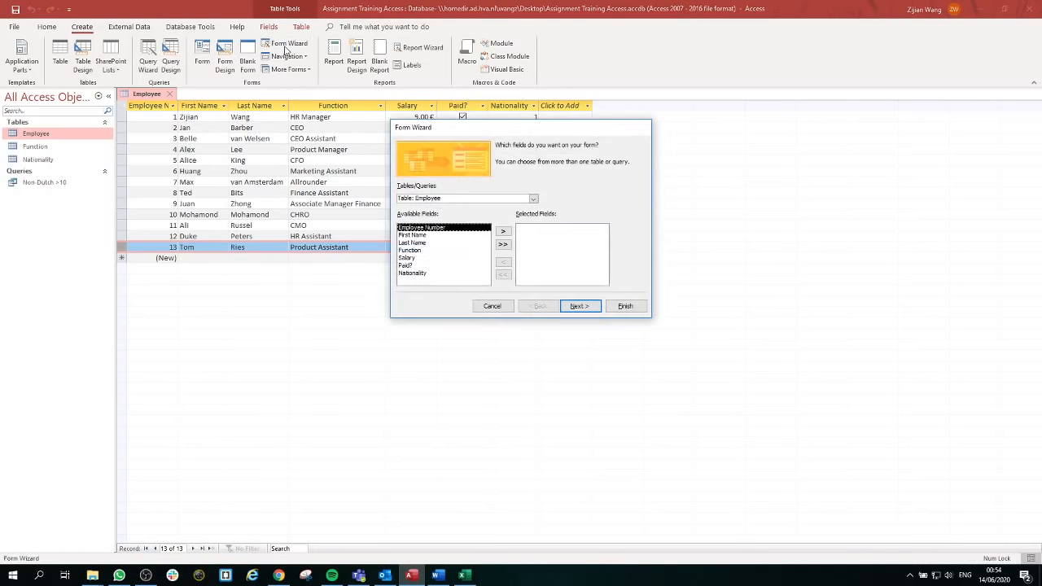
{"action": "left_click_drag", "start_coordinate": [564, 128], "coordinate": [441, 191]}
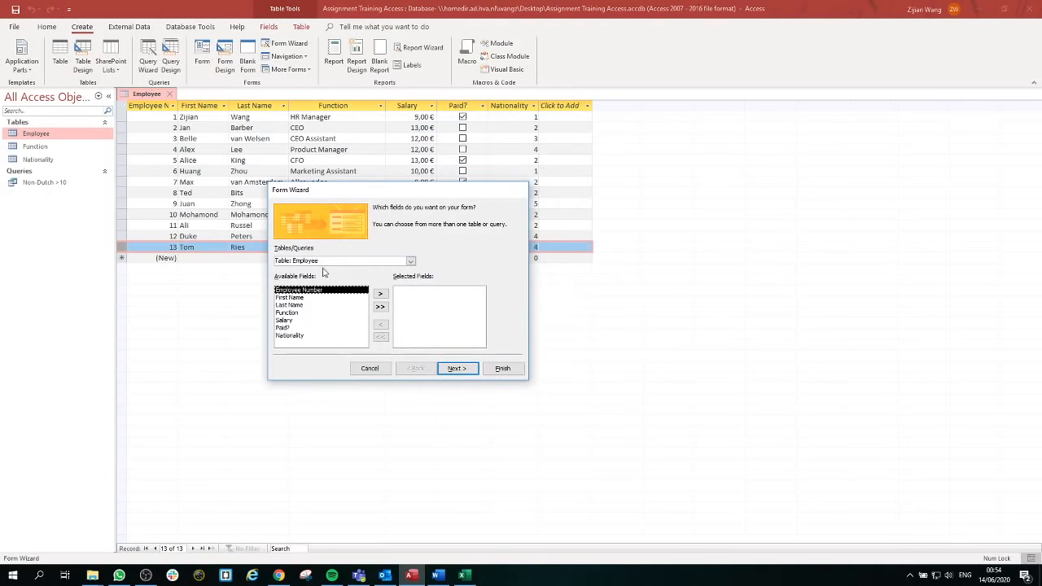
{"action": "left_click", "coordinate": [410, 261]}
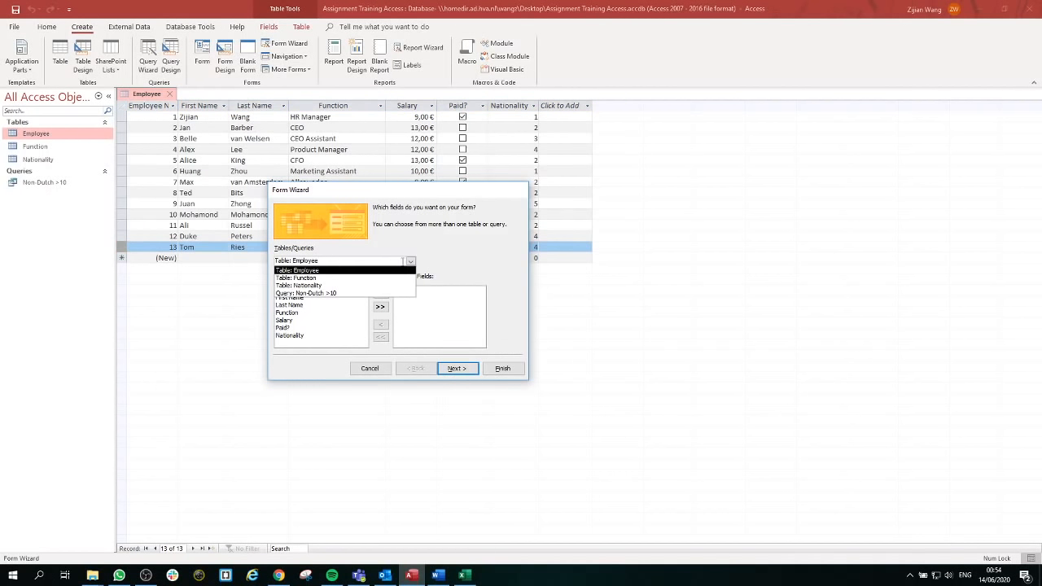
{"action": "left_click", "coordinate": [411, 261]}
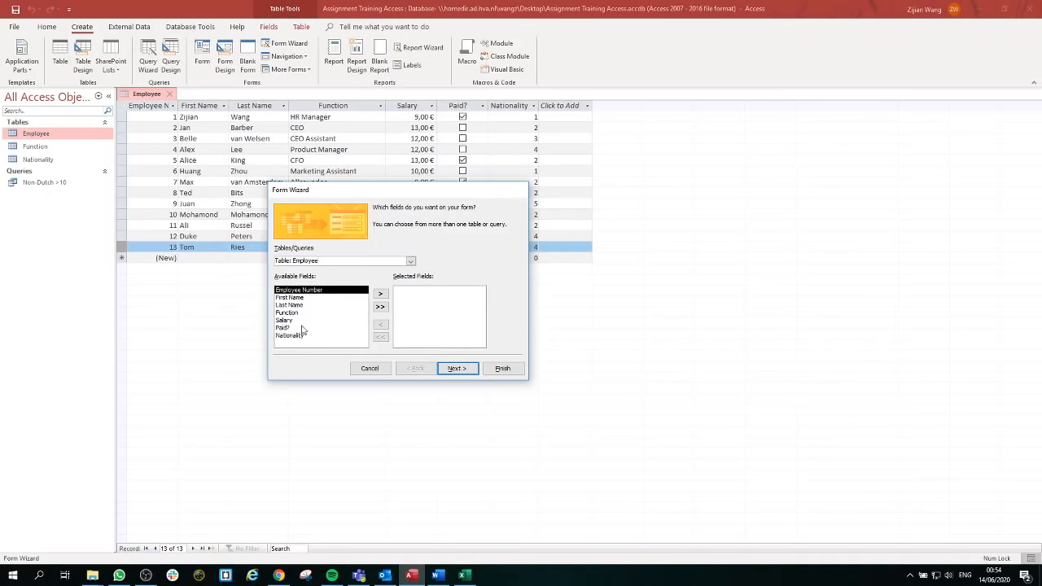
{"action": "left_click", "coordinate": [380, 308]}
{"action": "left_click", "coordinate": [380, 337]}
{"action": "left_click", "coordinate": [380, 306]}
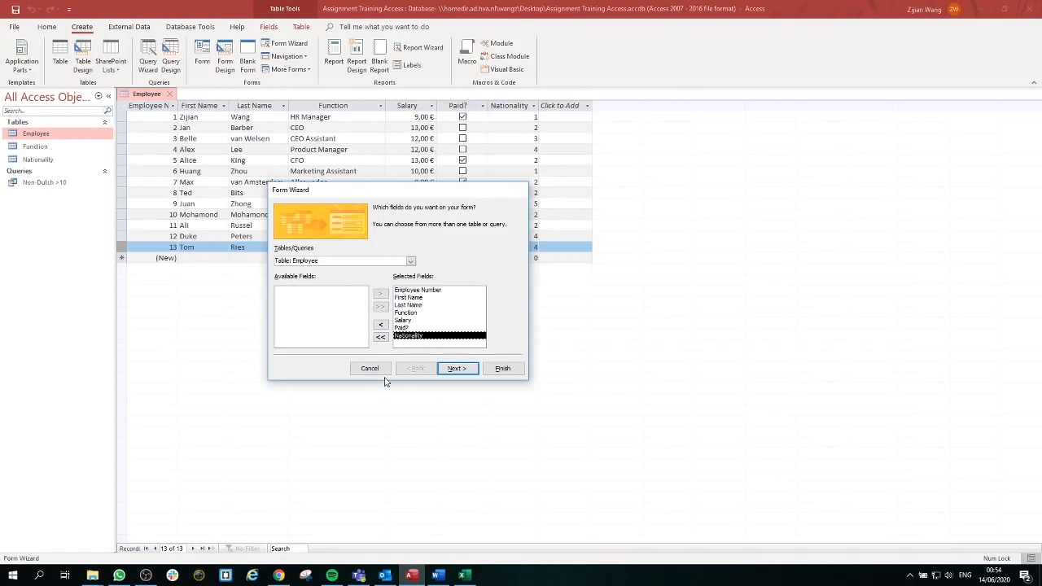
Finish the Form Wizard with the Columnar layout and the title Employee, opening the form to view or enter information
{"action": "left_click", "coordinate": [451, 374]}
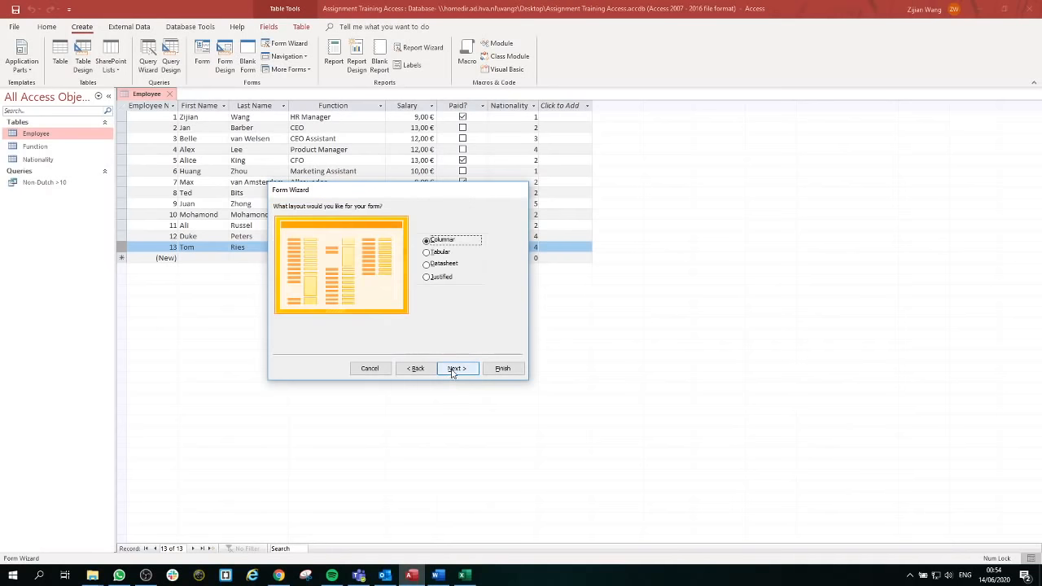
{"action": "left_click", "coordinate": [453, 370]}
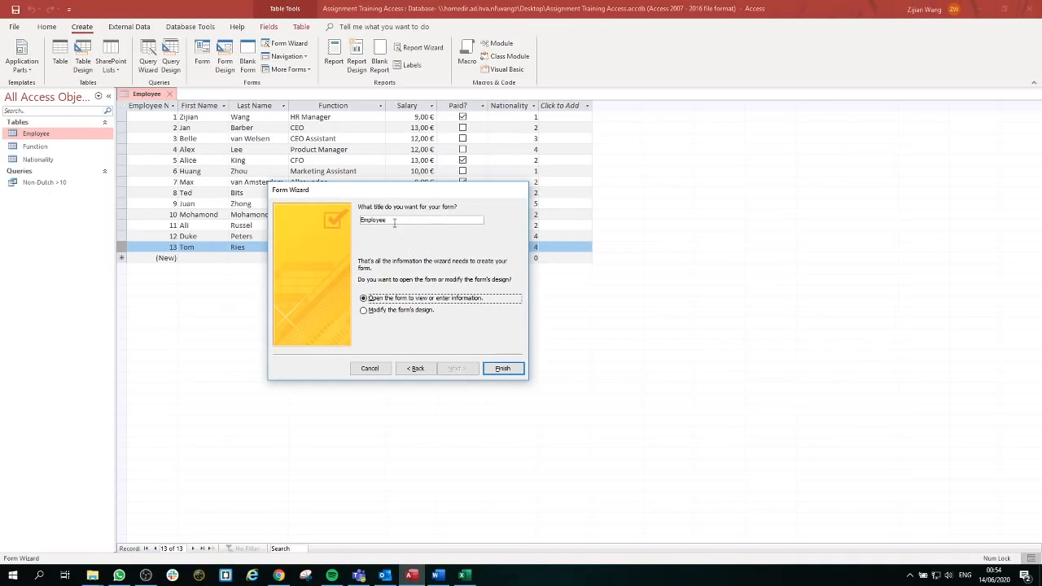
{"action": "left_click", "coordinate": [394, 221]}
{"action": "left_click_drag", "start_coordinate": [394, 220], "coordinate": [254, 276]}
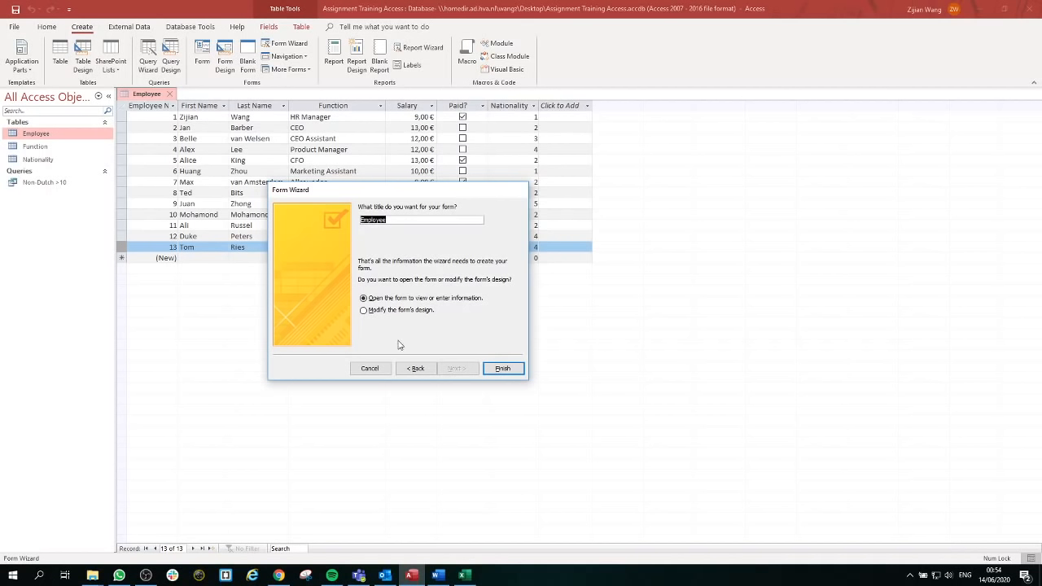
{"action": "left_click", "coordinate": [502, 368]}
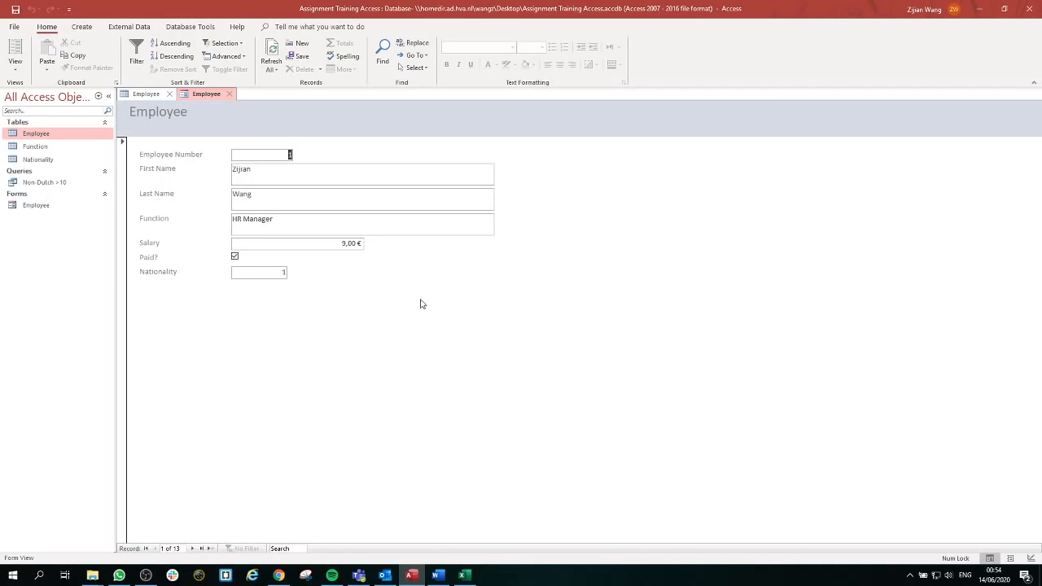
Browse the records in the Employee form from the last one backwards, and forward again to a blank new record
{"action": "left_click", "coordinate": [202, 549]}
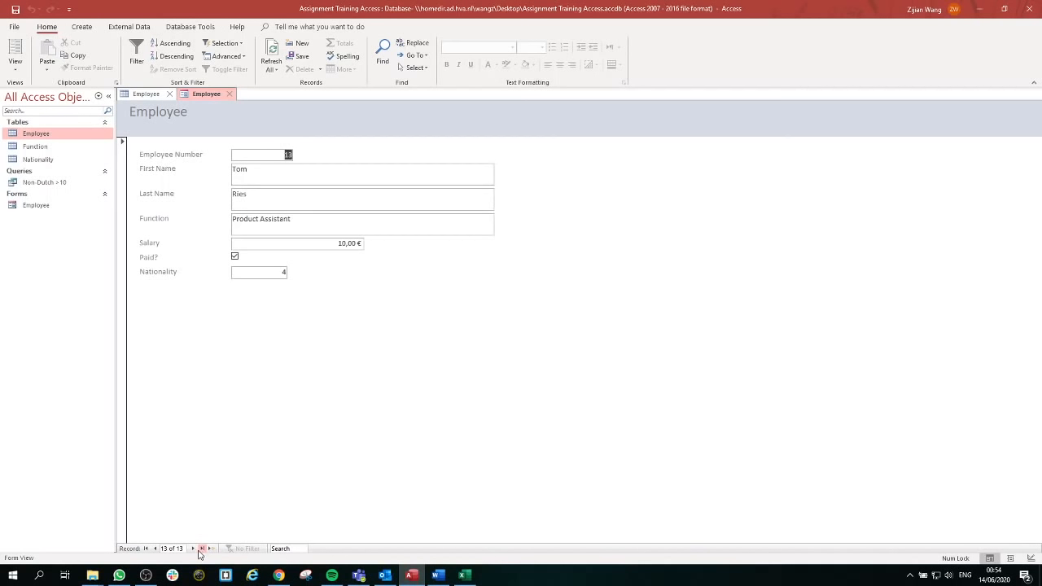
{"action": "left_click", "coordinate": [154, 549]}
{"action": "left_click", "coordinate": [154, 548]}
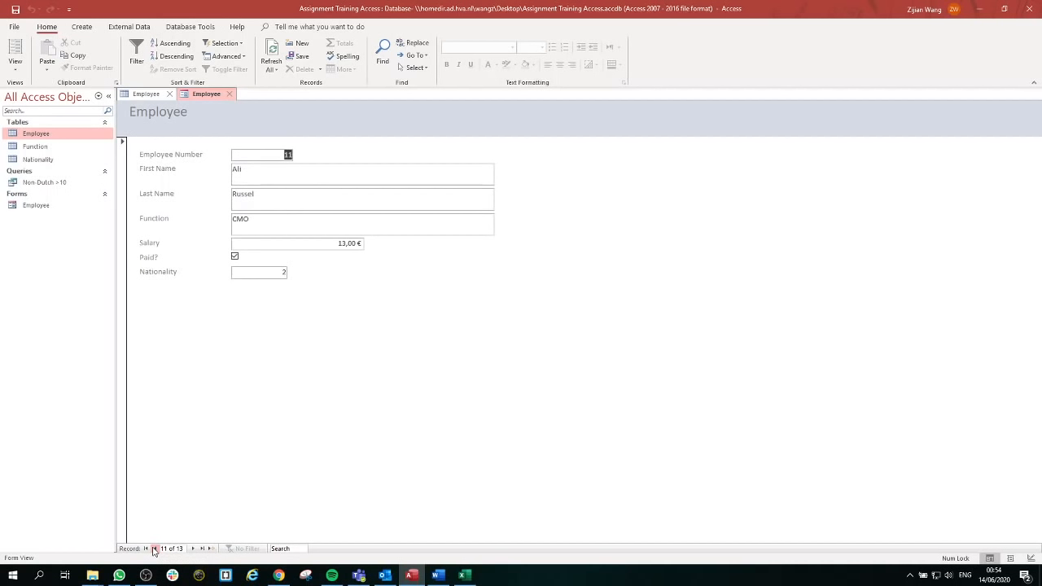
{"action": "left_click", "coordinate": [154, 549]}
{"action": "left_click", "coordinate": [153, 549]}
{"action": "left_click", "coordinate": [154, 549]}
{"action": "left_click", "coordinate": [154, 548]}
{"action": "left_click", "coordinate": [194, 549]}
{"action": "left_click", "coordinate": [194, 549]}
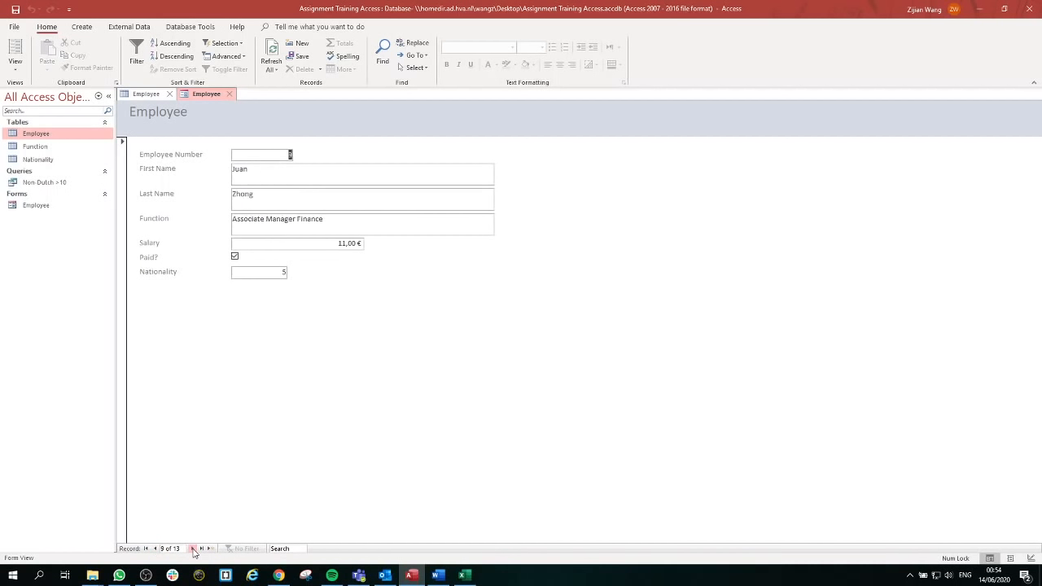
{"action": "left_click", "coordinate": [193, 549]}
{"action": "left_click", "coordinate": [194, 549]}
{"action": "left_click", "coordinate": [194, 549]}
{"action": "left_click", "coordinate": [194, 549]}
{"action": "left_click", "coordinate": [194, 549]}
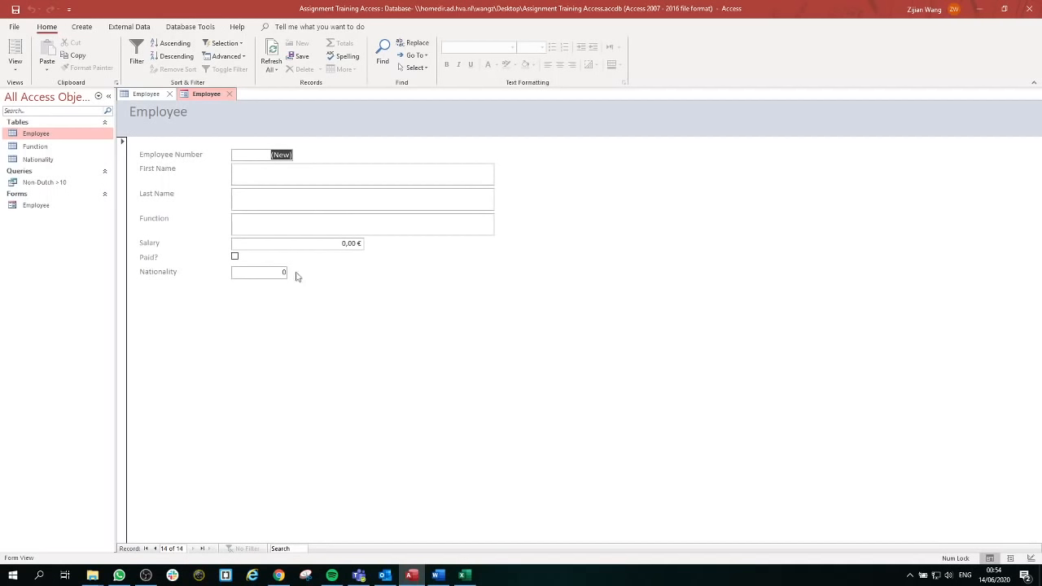
Revisit the last employee record and the blank new record in the form, and close the form and the Employee table
{"action": "left_click", "coordinate": [310, 177]}
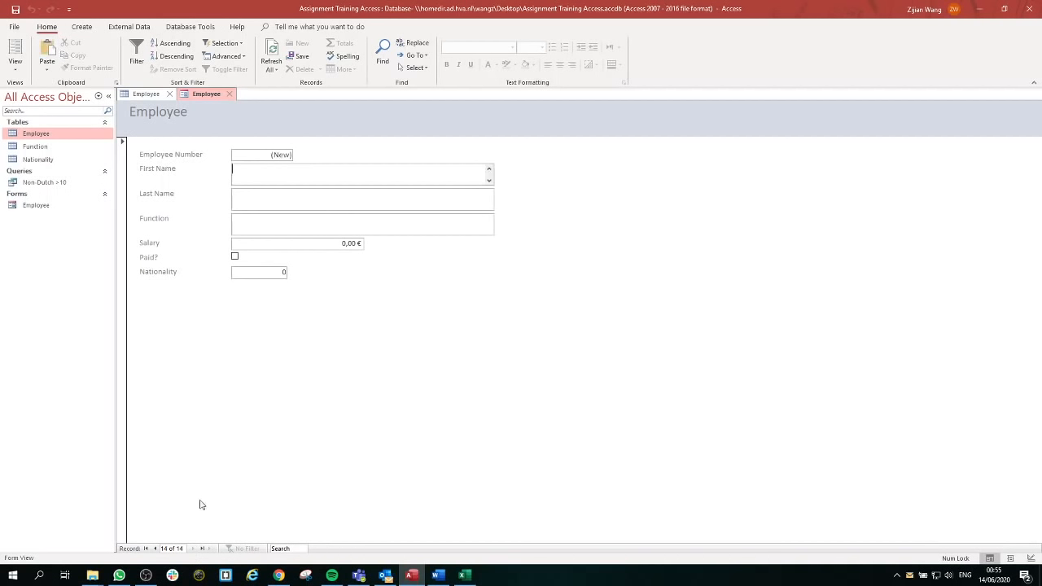
{"action": "left_click", "coordinate": [155, 549]}
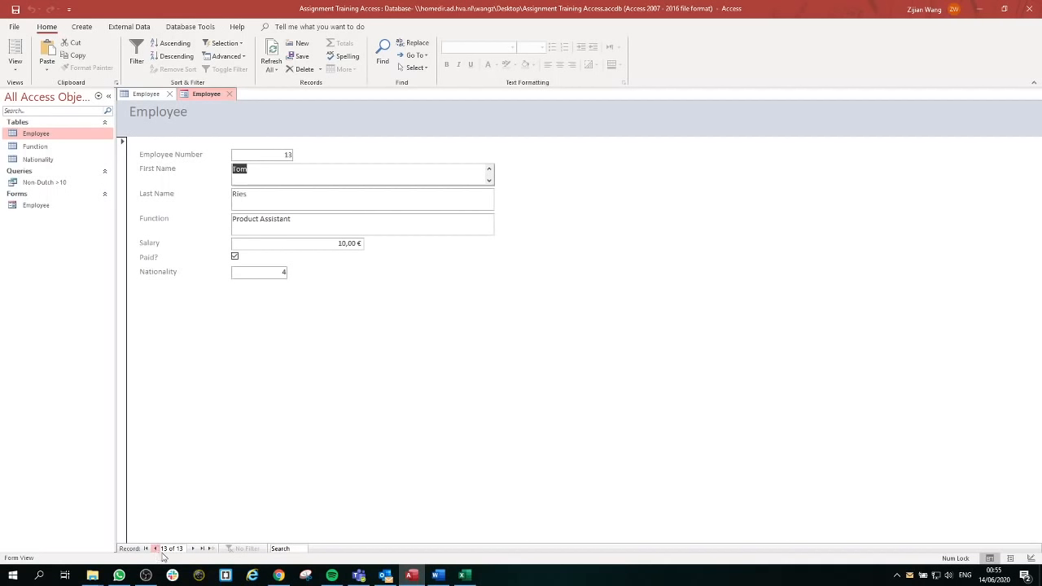
{"action": "left_click", "coordinate": [212, 549]}
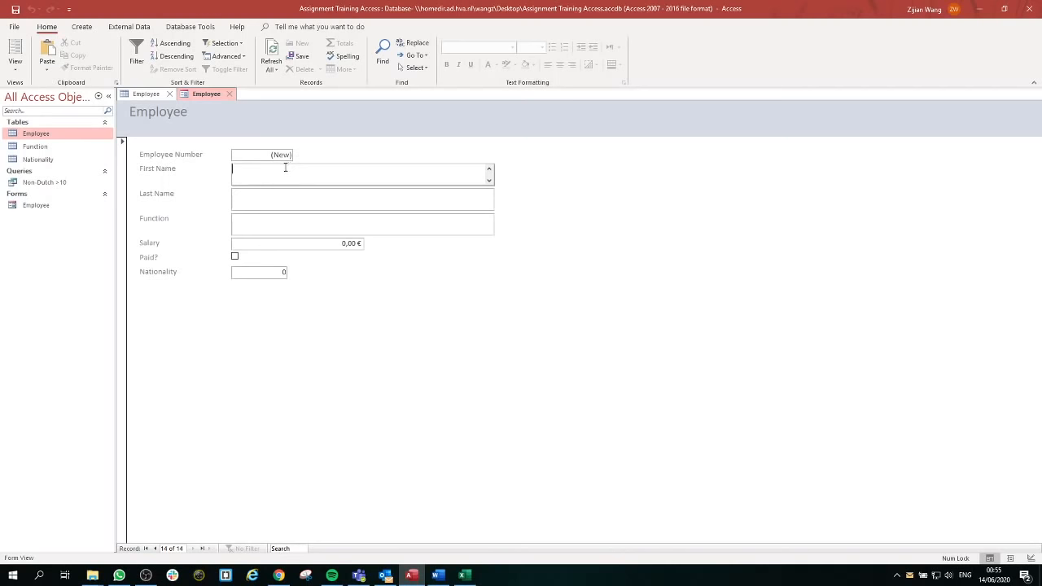
{"action": "left_click", "coordinate": [230, 94]}
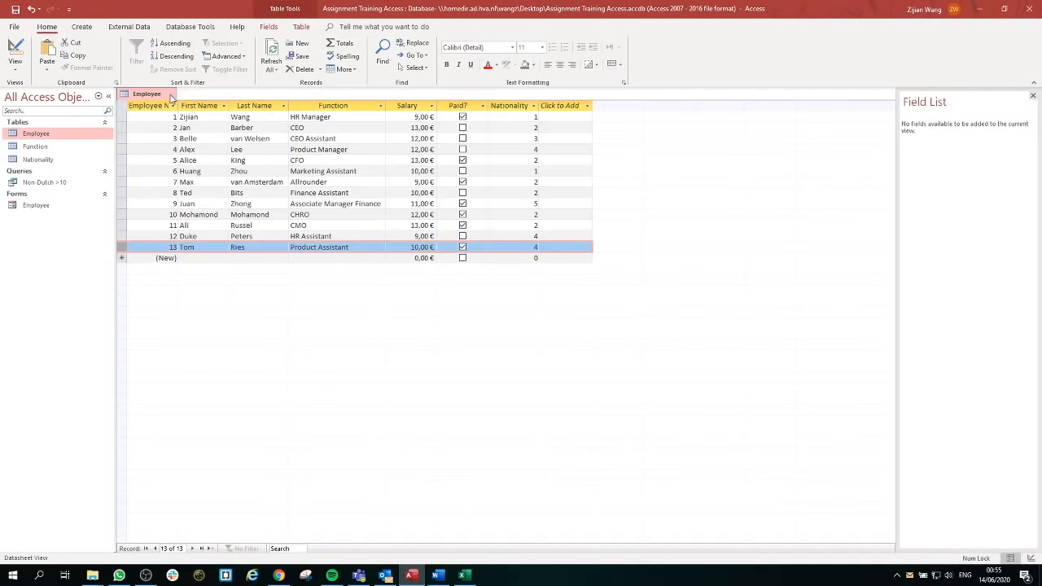
{"action": "left_click", "coordinate": [171, 95]}
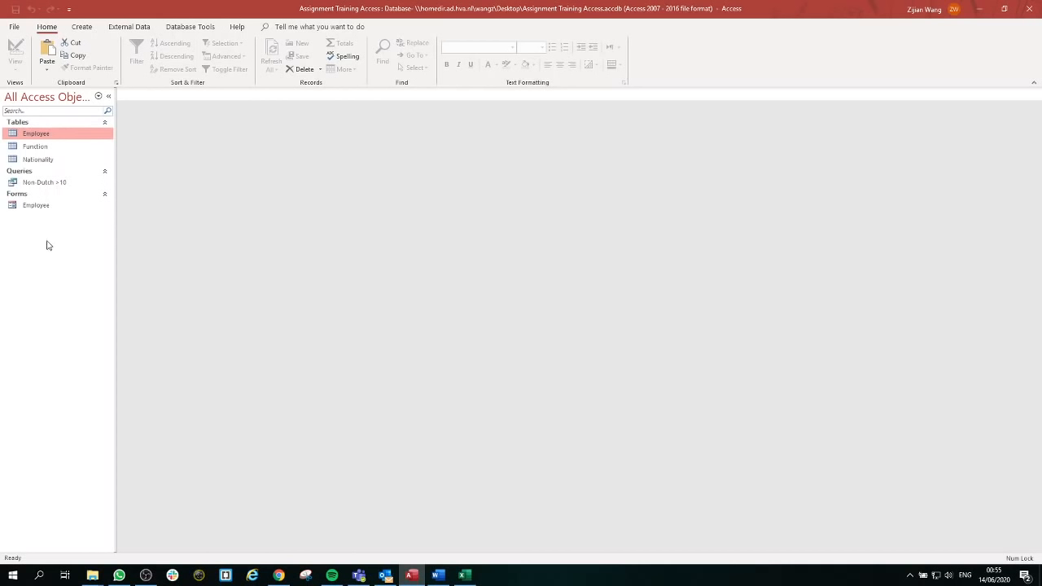
{"action": "left_click", "coordinate": [82, 26]}
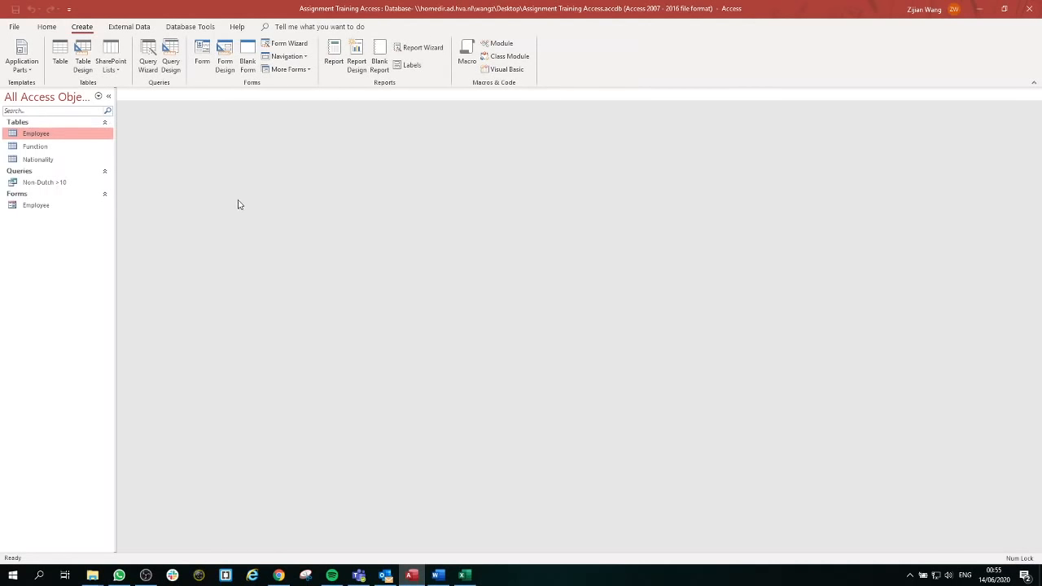
{"action": "left_click", "coordinate": [422, 49]}
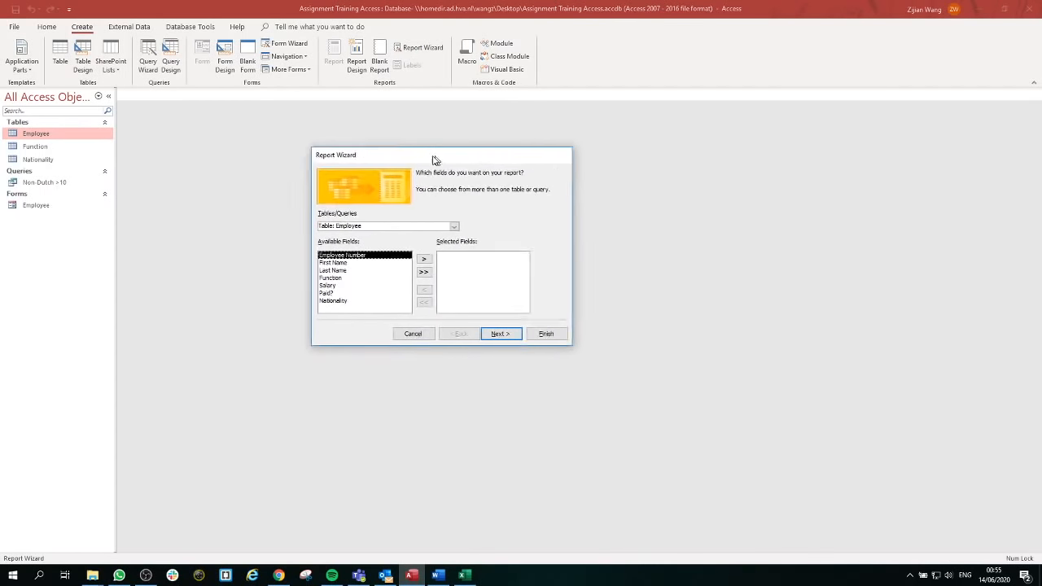
{"action": "left_click_drag", "start_coordinate": [433, 159], "coordinate": [415, 163]}
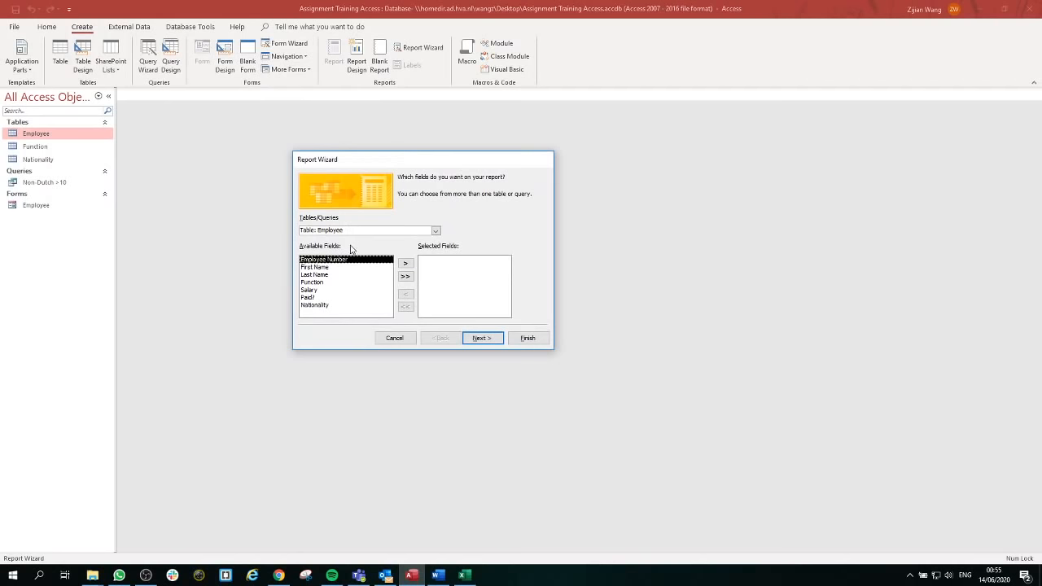
{"action": "left_click", "coordinate": [437, 232]}
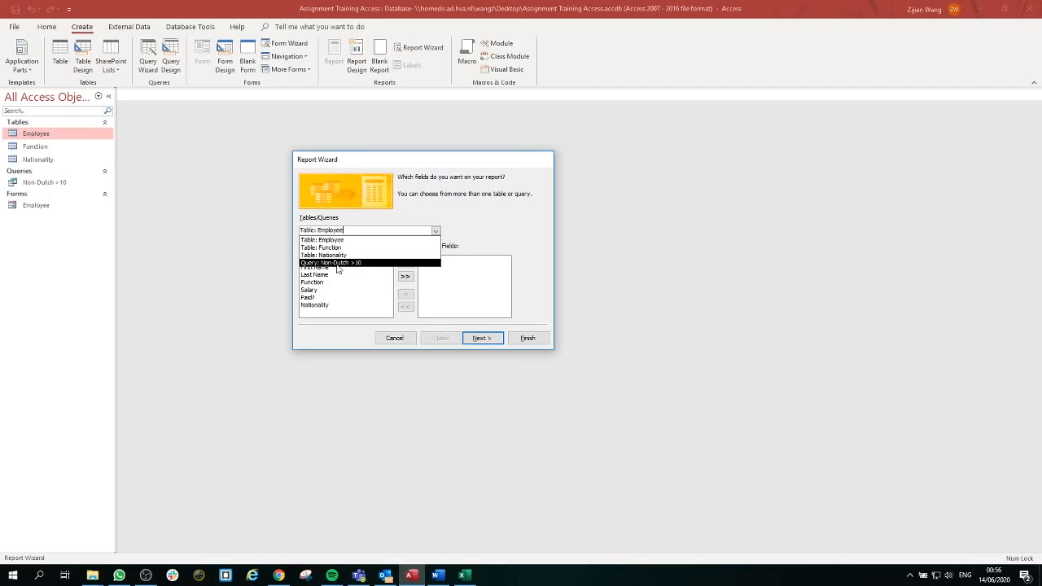
{"action": "left_click", "coordinate": [337, 263]}
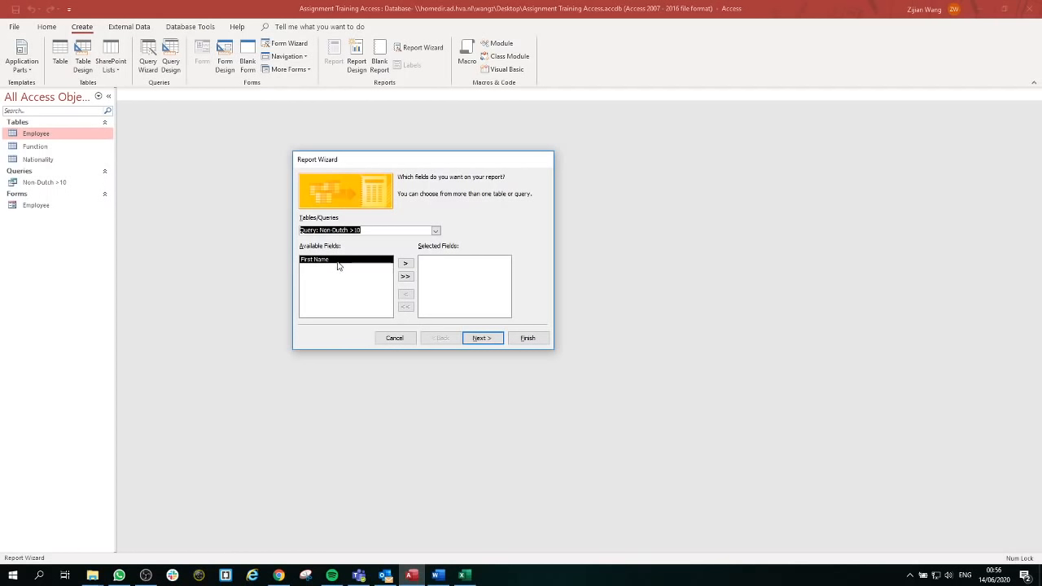
{"action": "left_click", "coordinate": [388, 343]}
{"action": "left_click", "coordinate": [389, 340]}
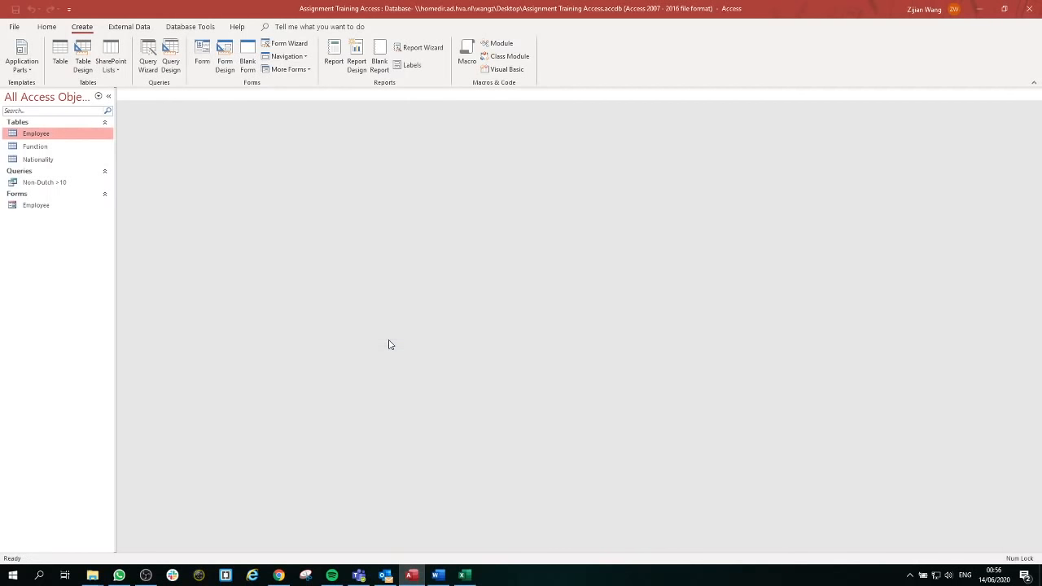
Show the Salary and Nationality columns in the Non-Dutch >10 query's output, run it, and close it with its design changes saved
{"action": "double_click", "coordinate": [59, 186]}
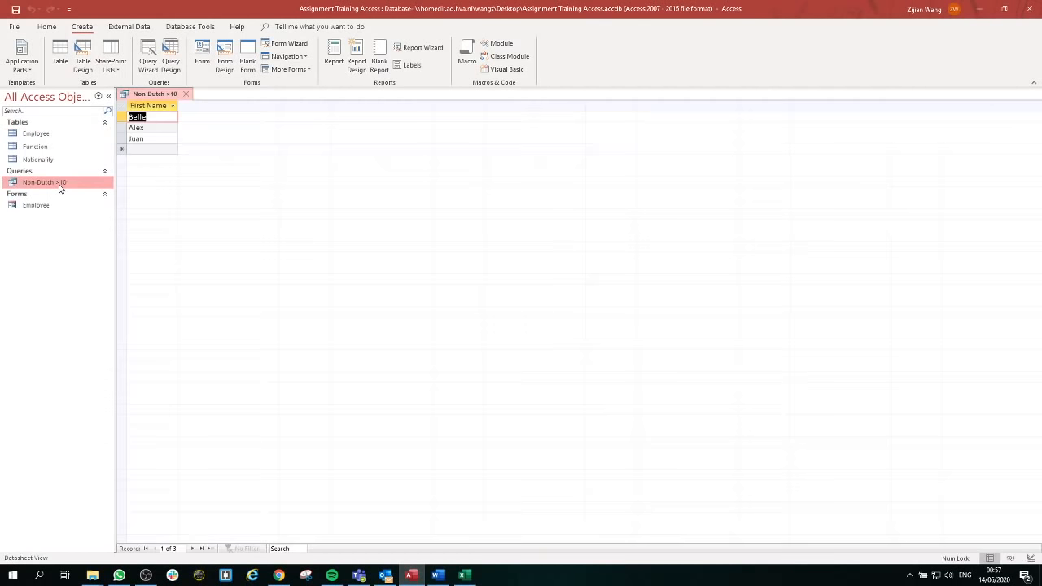
{"action": "left_click", "coordinate": [46, 27]}
{"action": "left_click", "coordinate": [15, 50]}
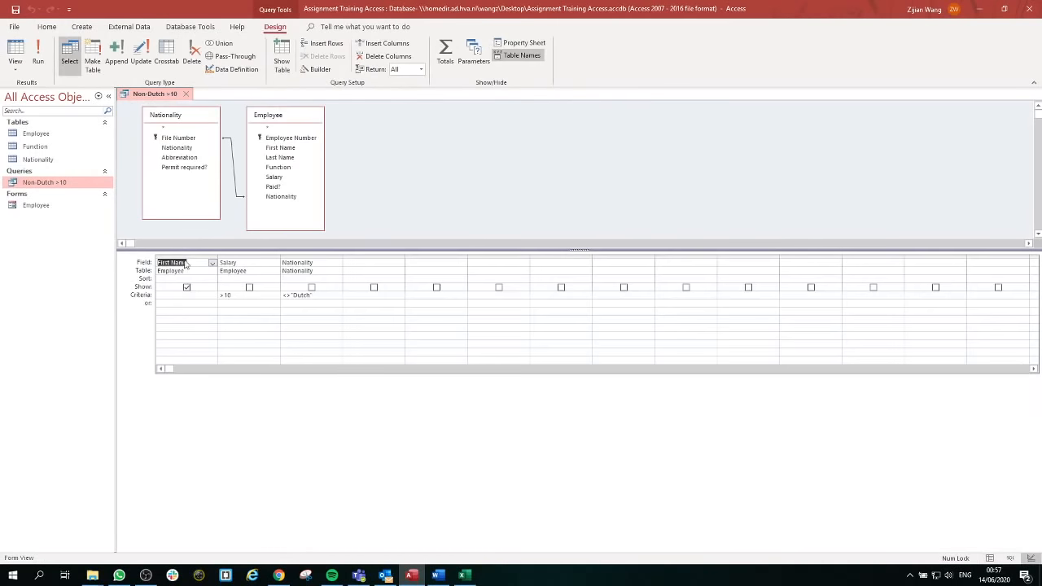
{"action": "left_click", "coordinate": [249, 287]}
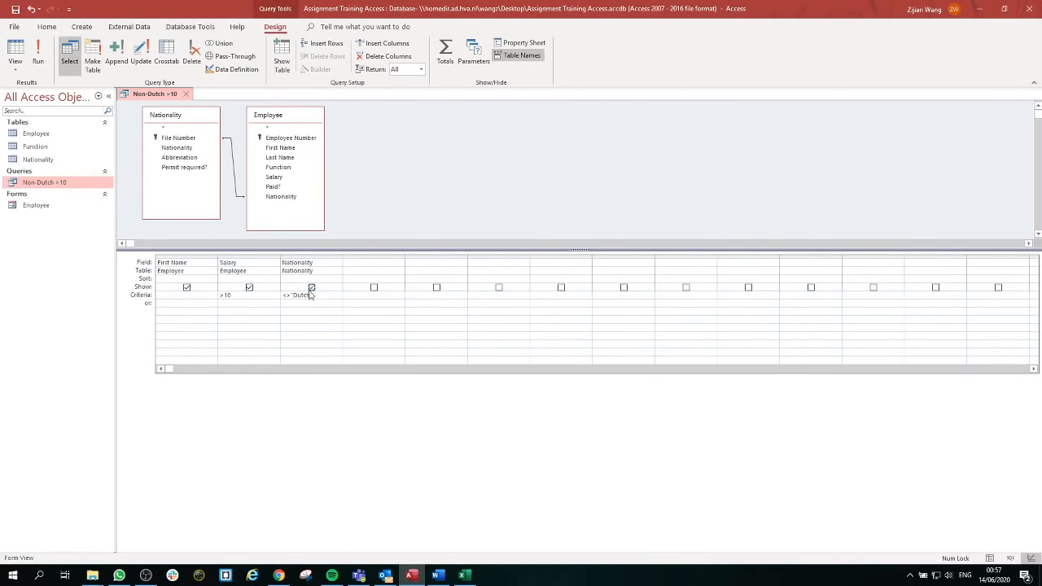
{"action": "left_click", "coordinate": [37, 54]}
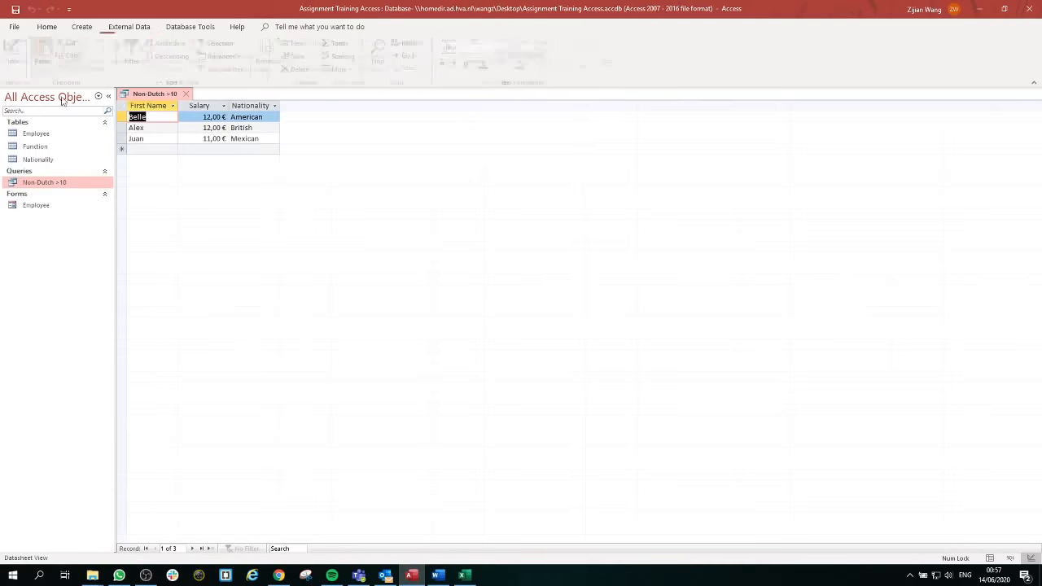
{"action": "left_click", "coordinate": [186, 93]}
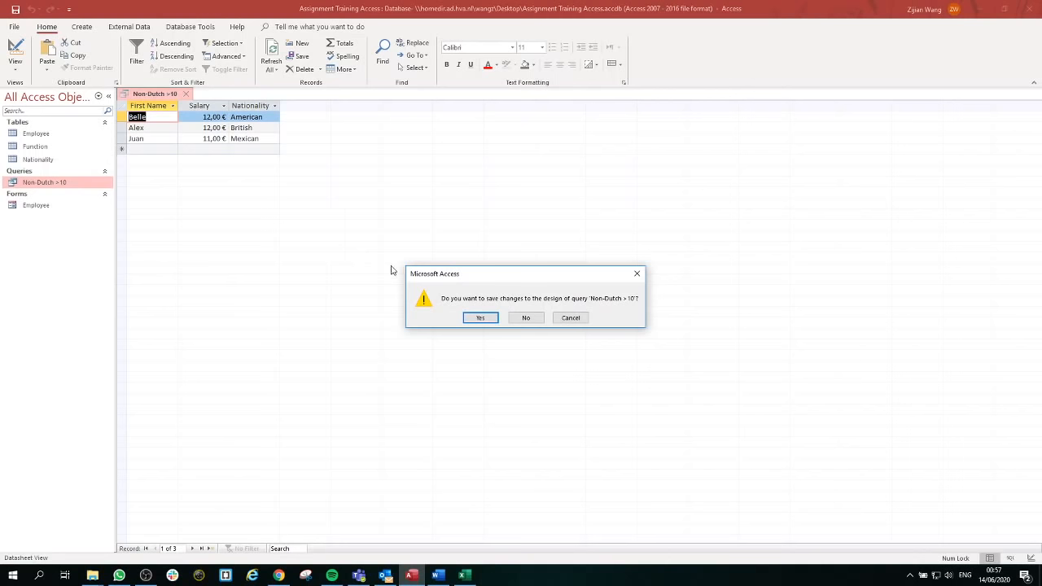
{"action": "left_click", "coordinate": [479, 318]}
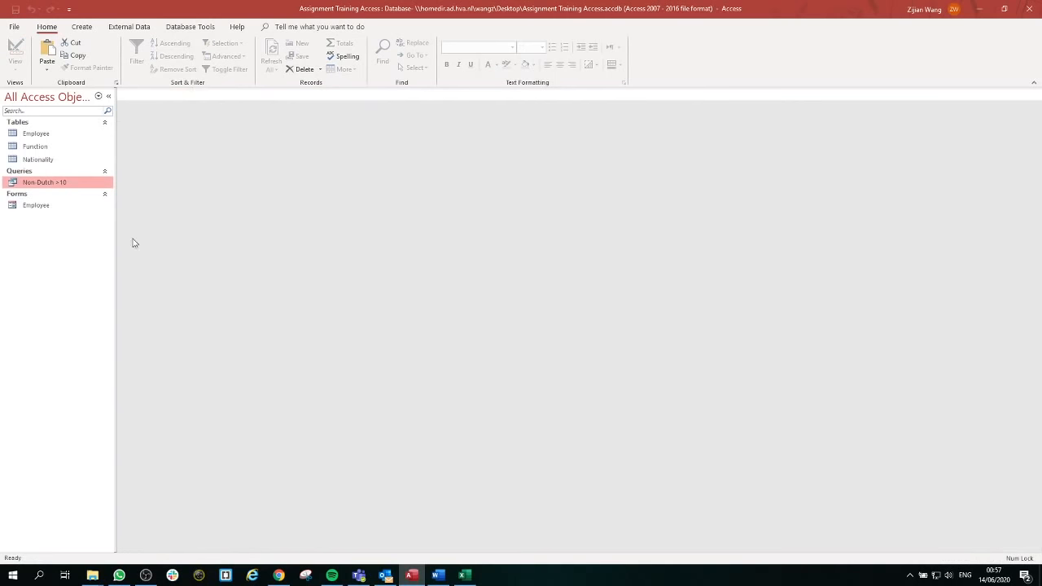
Start the Report Wizard on the Non-Dutch >10 query and add First Name, Salary and Nationality to the report
{"action": "left_click", "coordinate": [81, 27]}
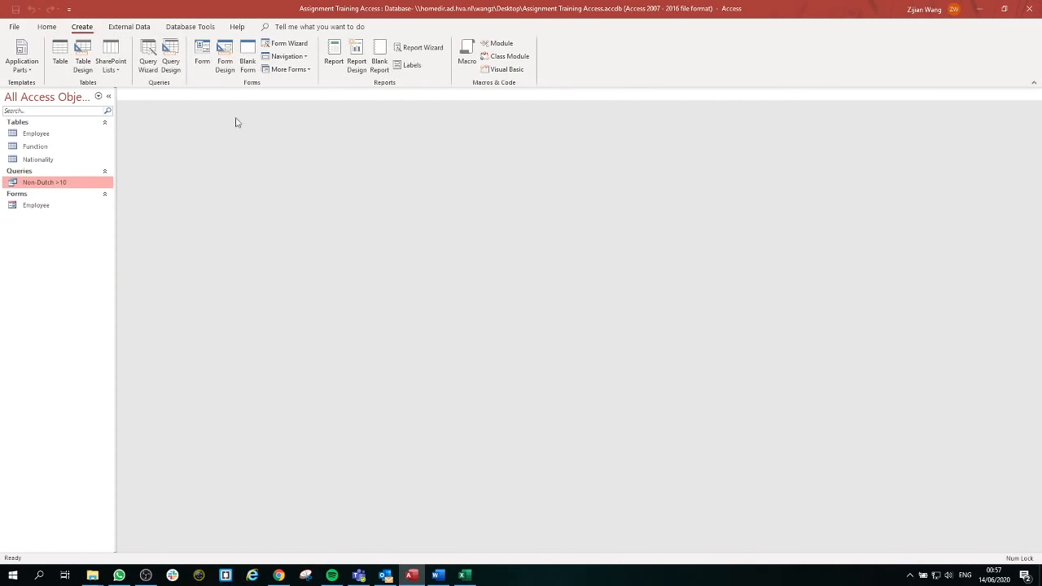
{"action": "left_click", "coordinate": [432, 49]}
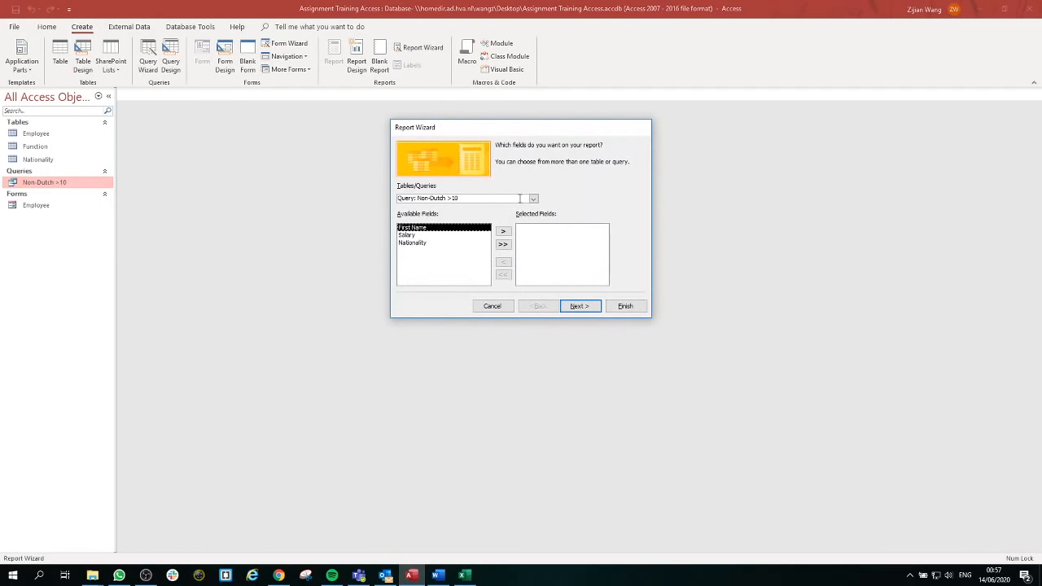
{"action": "left_click", "coordinate": [424, 244]}
{"action": "left_click", "coordinate": [422, 228]}
{"action": "left_click", "coordinate": [422, 235]}
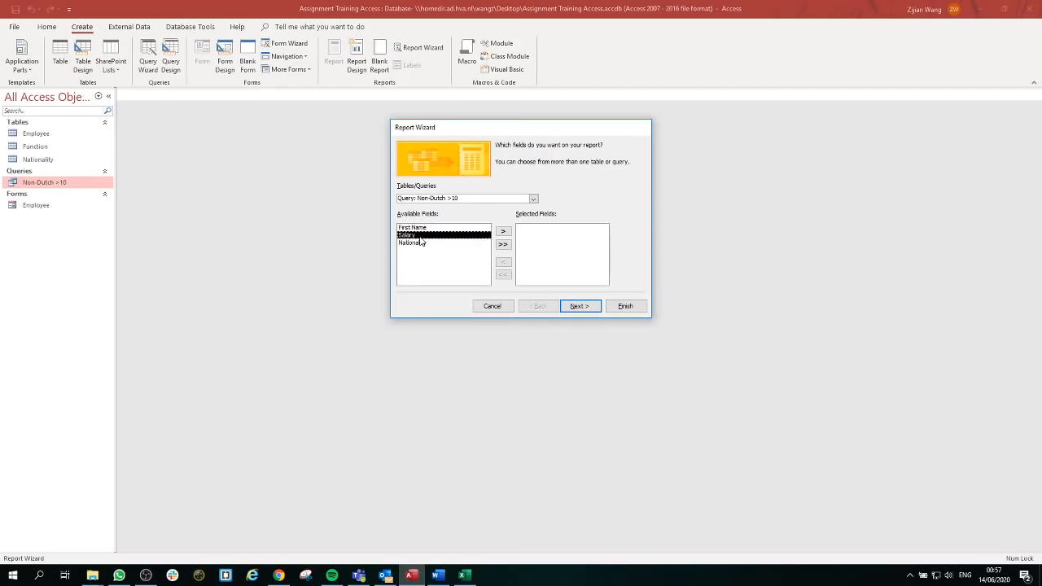
{"action": "left_click", "coordinate": [423, 242]}
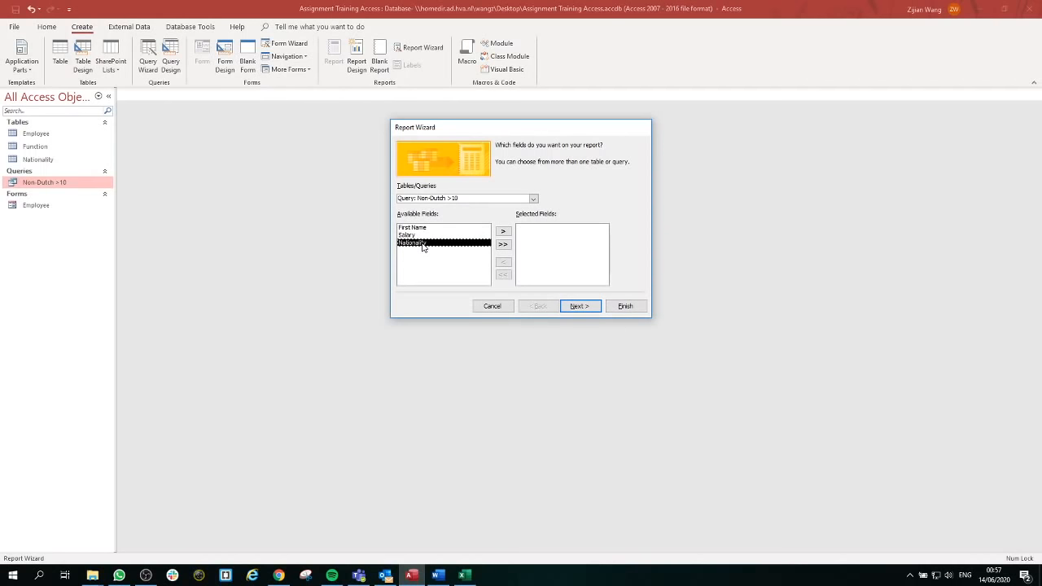
{"action": "left_click", "coordinate": [503, 244]}
{"action": "left_click", "coordinate": [579, 310]}
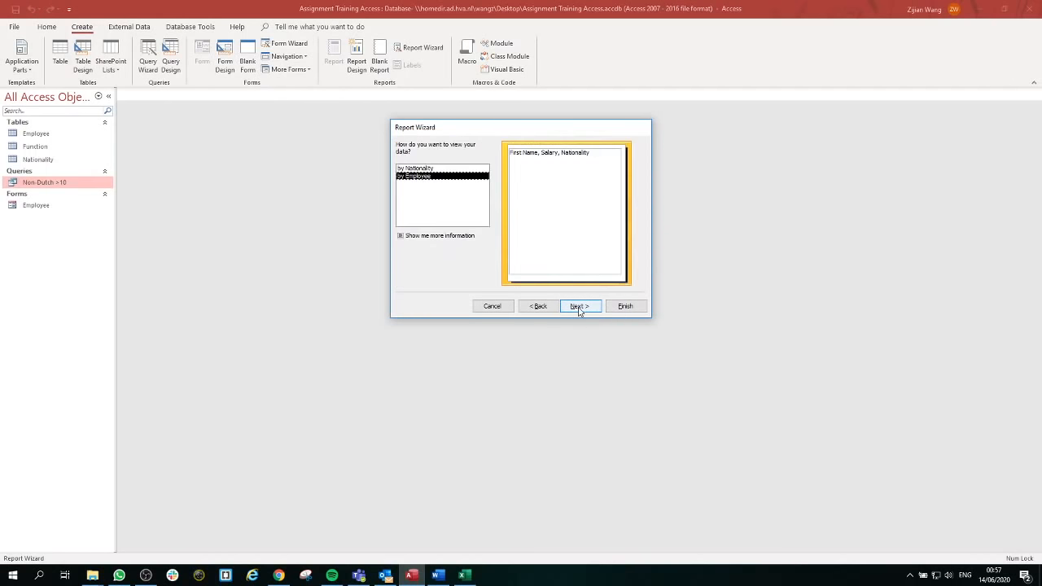
Keep the report's data viewed by Employee, without grouping levels or a sort order, and proceed to the layout options
{"action": "left_click", "coordinate": [579, 307]}
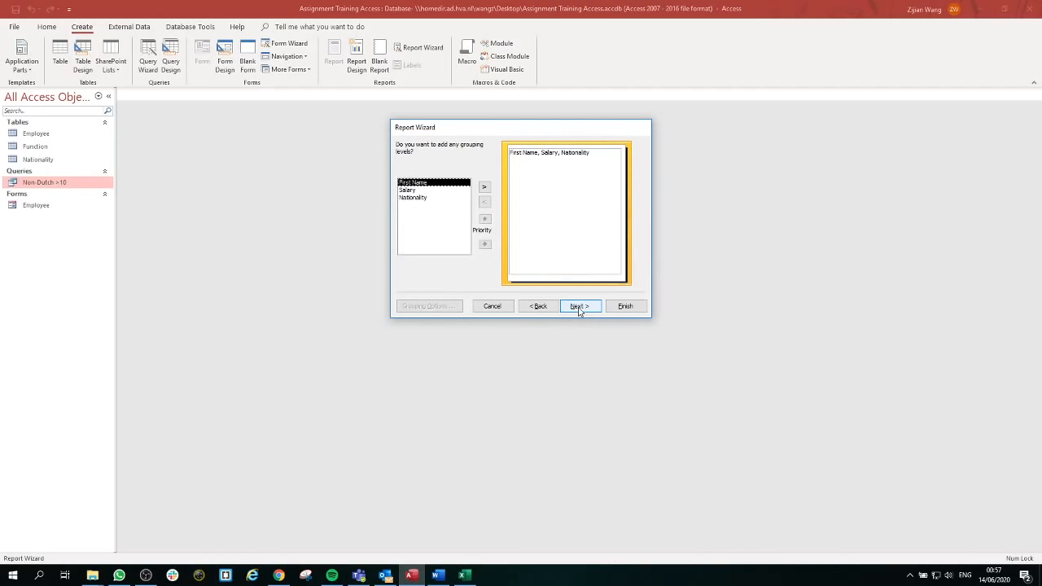
{"action": "left_click", "coordinate": [578, 308]}
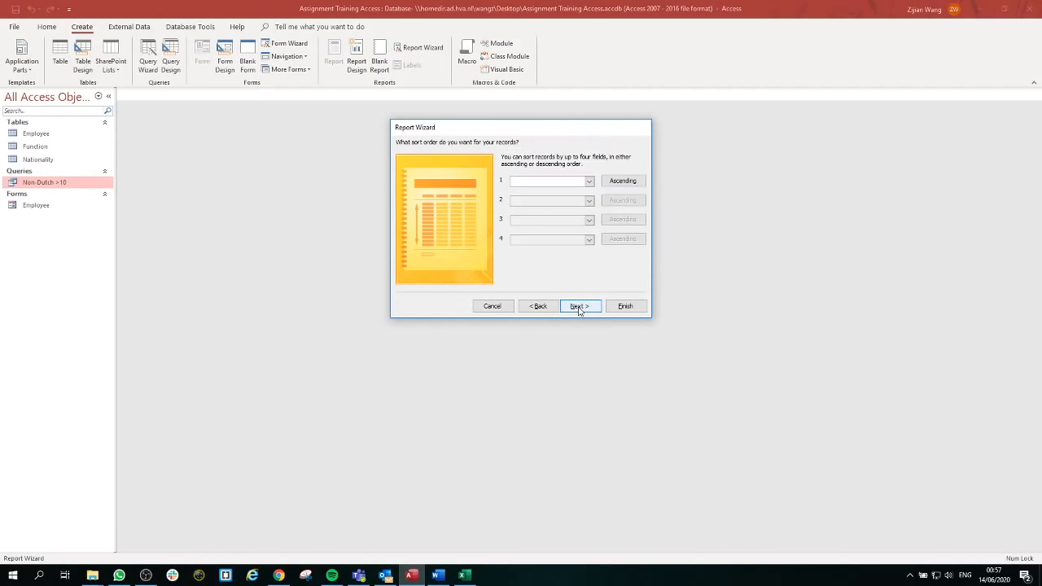
{"action": "left_click", "coordinate": [539, 306]}
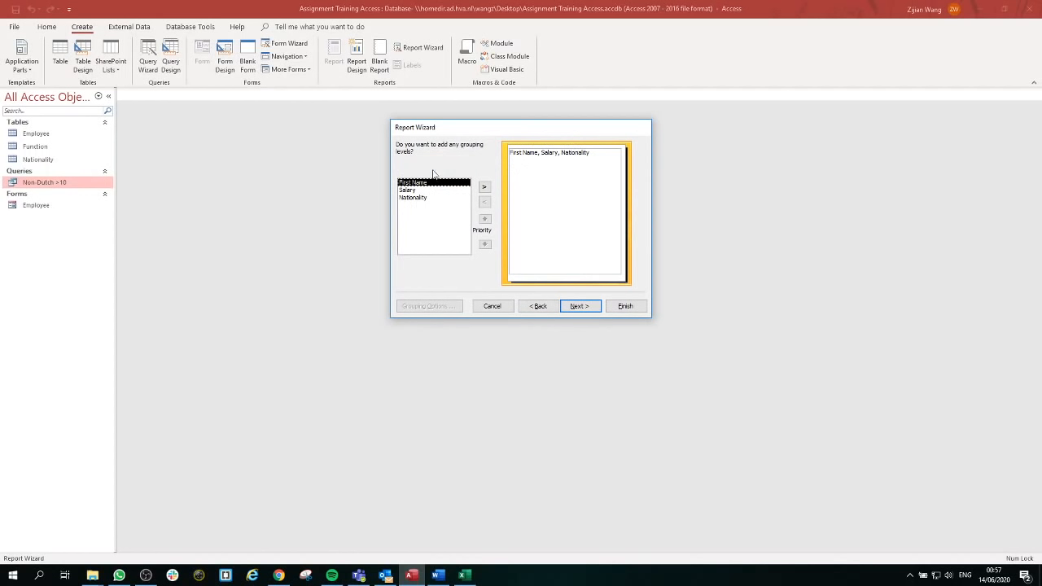
{"action": "left_click", "coordinate": [572, 307]}
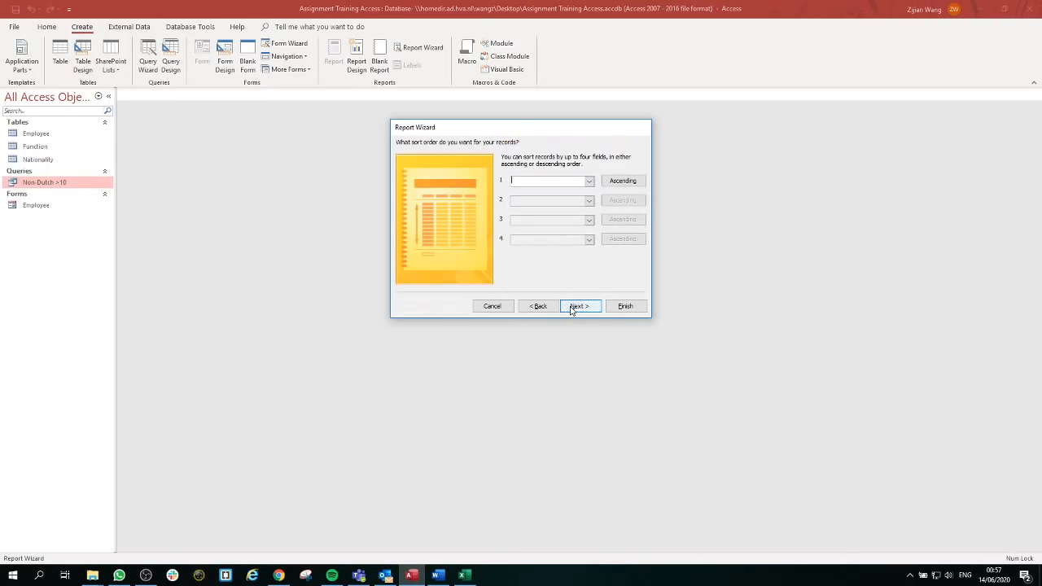
{"action": "left_click", "coordinate": [571, 307]}
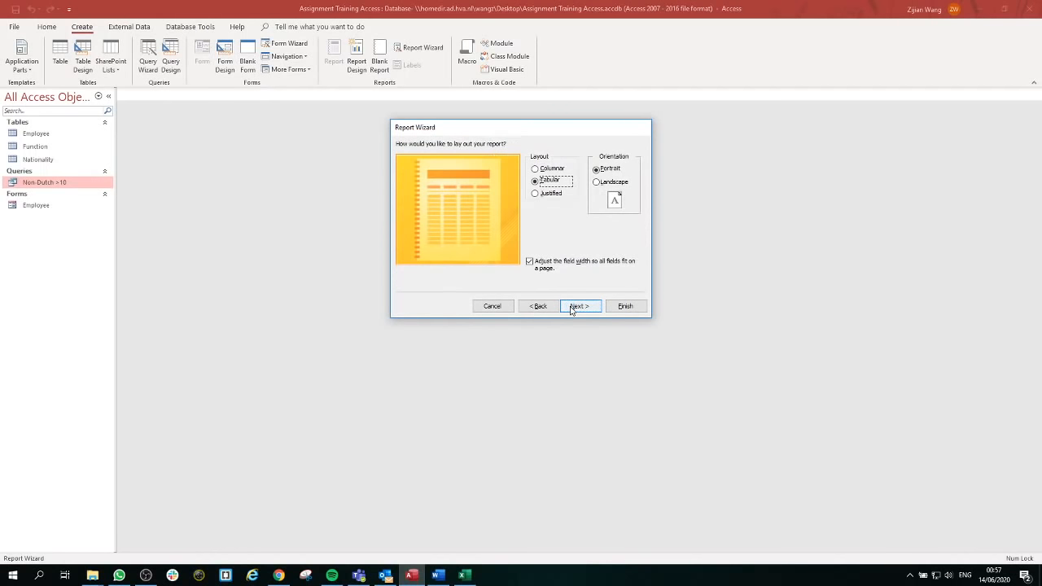
Keep the tabular portrait layout, title the report "Non Dutch >10", and finish the wizard with the report previewed
{"action": "left_click", "coordinate": [571, 307]}
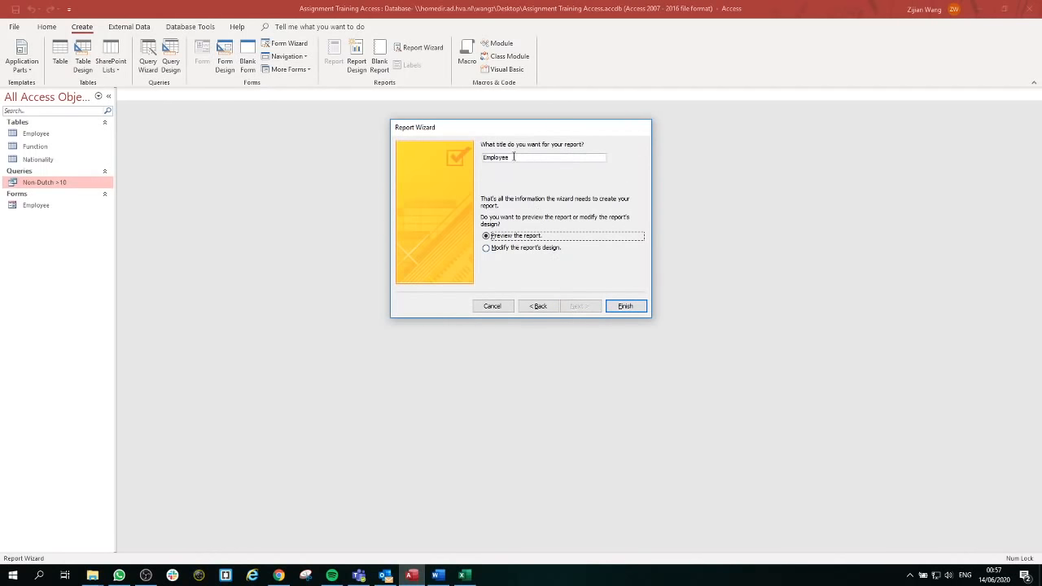
{"action": "left_click_drag", "start_coordinate": [516, 157], "coordinate": [483, 158]}
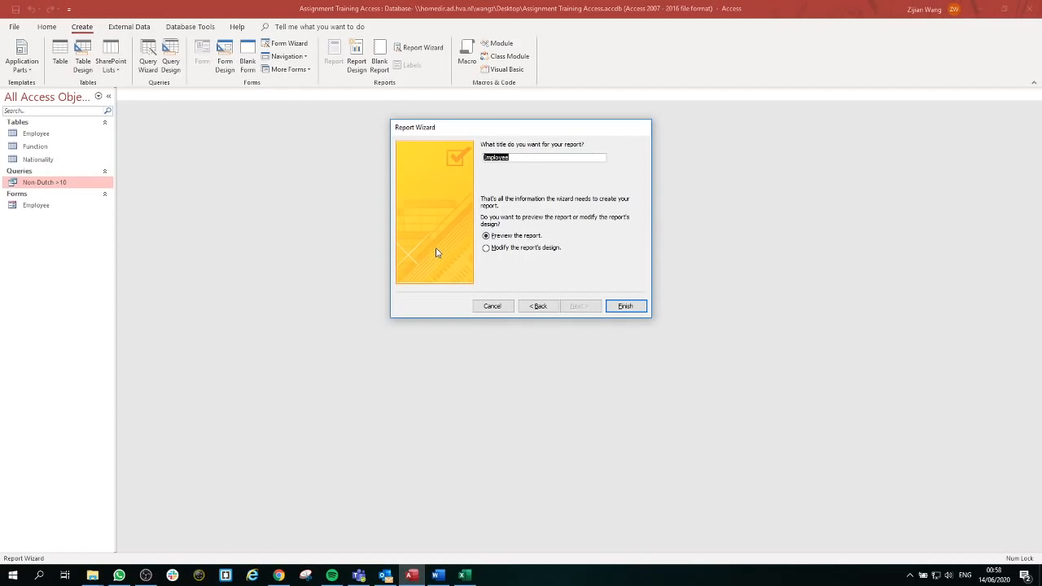
{"action": "type", "text": "Non Dutch >10"}
{"action": "left_click", "coordinate": [627, 305]}
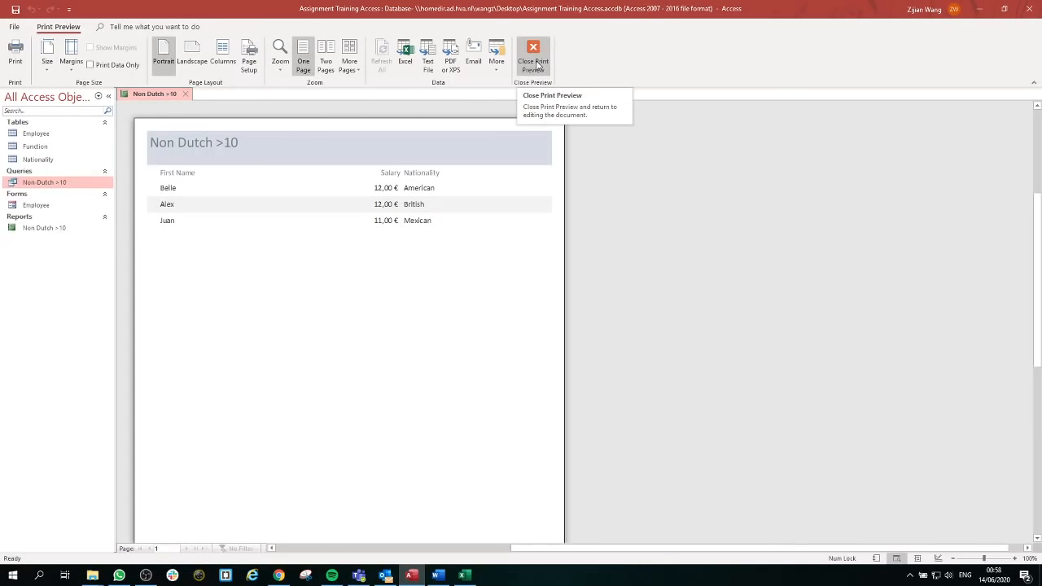
Leave the print preview and look at the report in Layout View before returning to Design View
{"action": "left_click", "coordinate": [536, 54]}
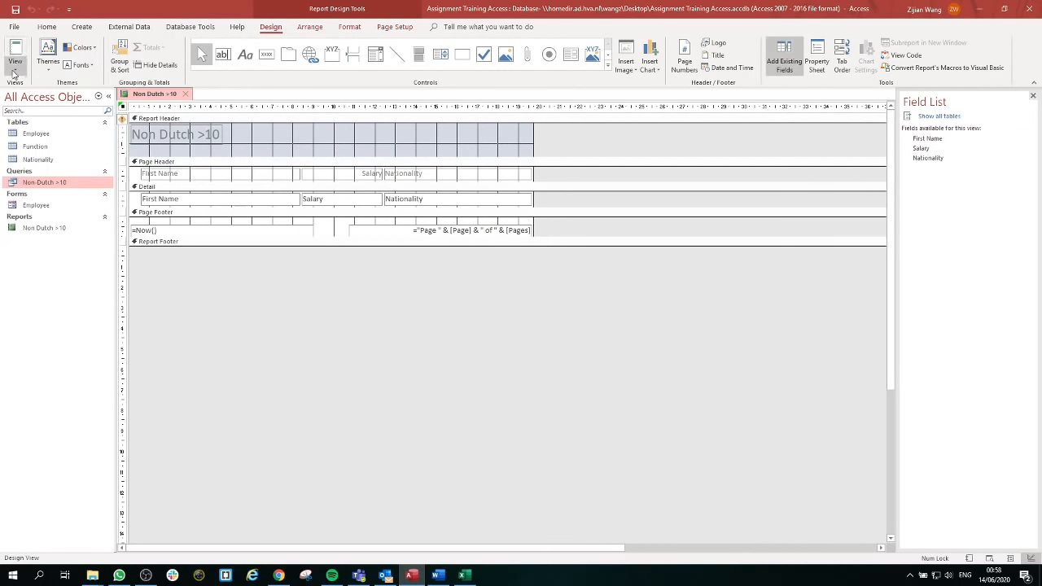
{"action": "left_click", "coordinate": [13, 73]}
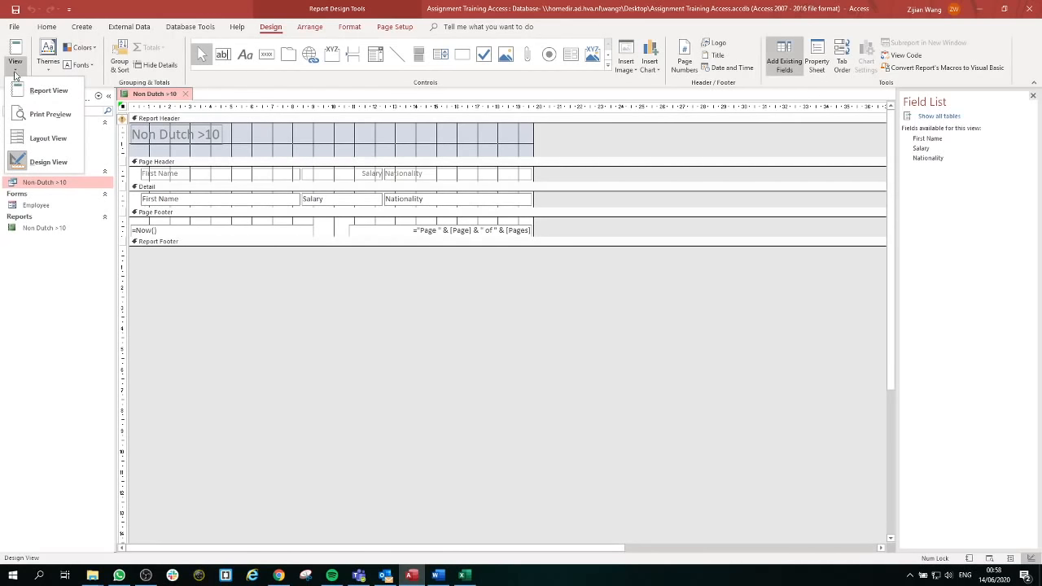
{"action": "left_click", "coordinate": [26, 139]}
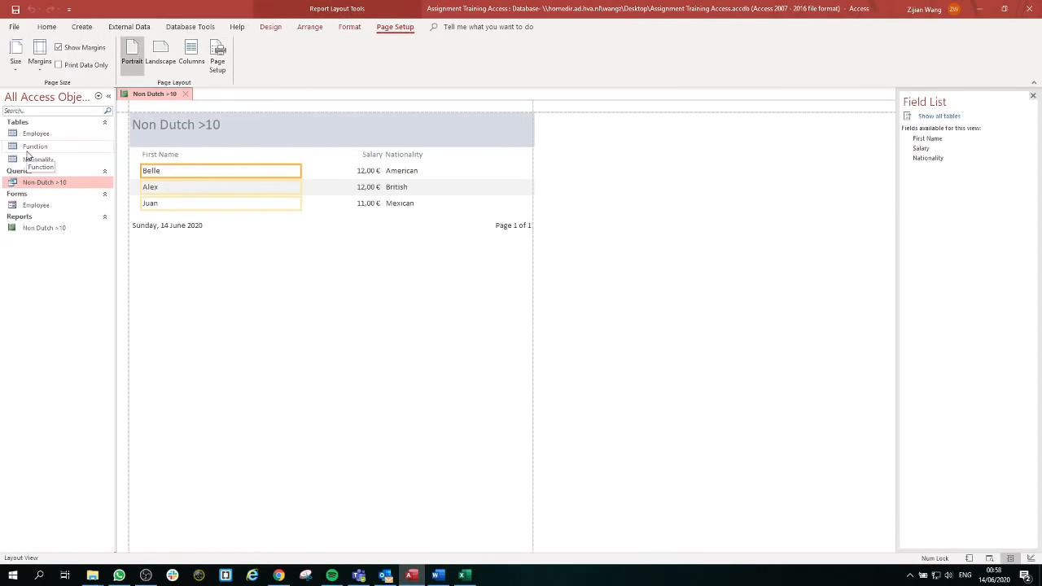
{"action": "left_click", "coordinate": [15, 70]}
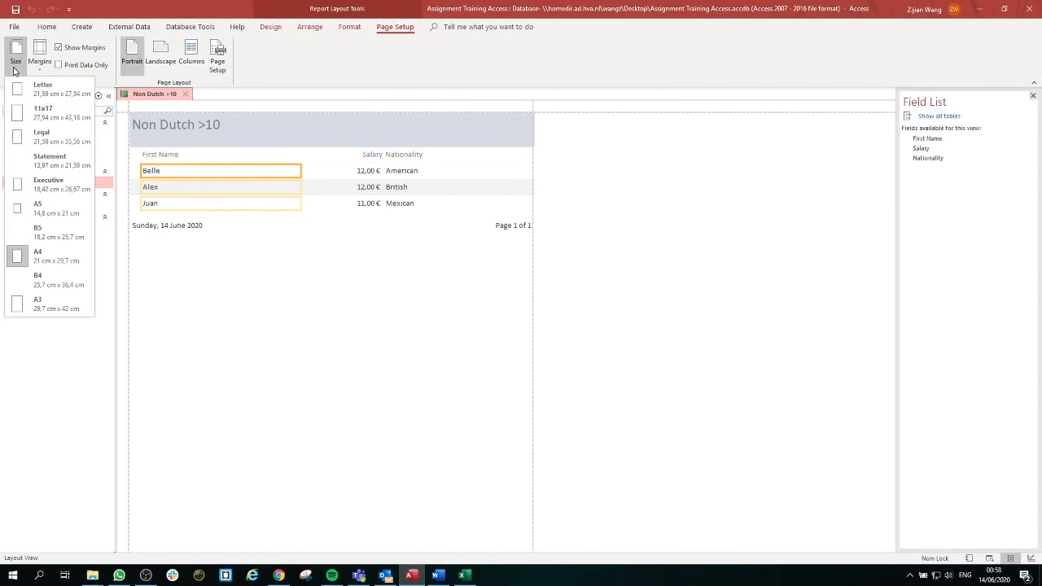
{"action": "left_click", "coordinate": [16, 70]}
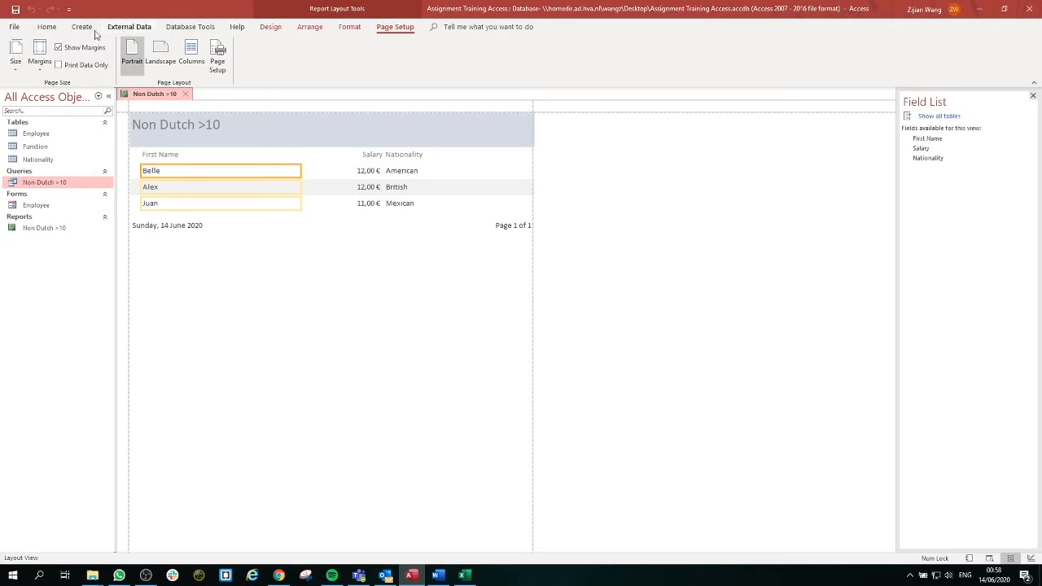
{"action": "left_click", "coordinate": [46, 27]}
{"action": "left_click", "coordinate": [20, 72]}
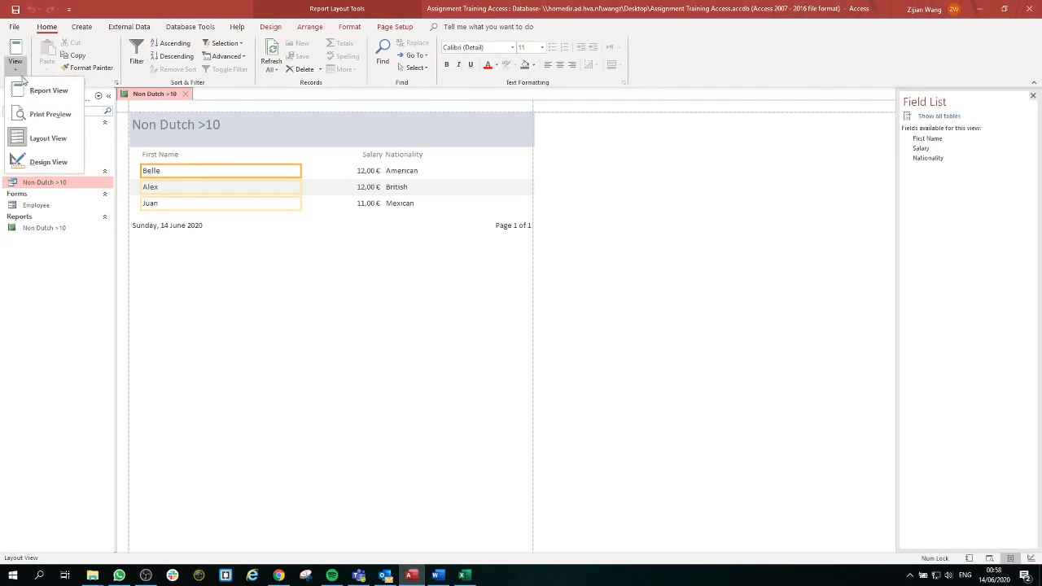
{"action": "left_click", "coordinate": [30, 160]}
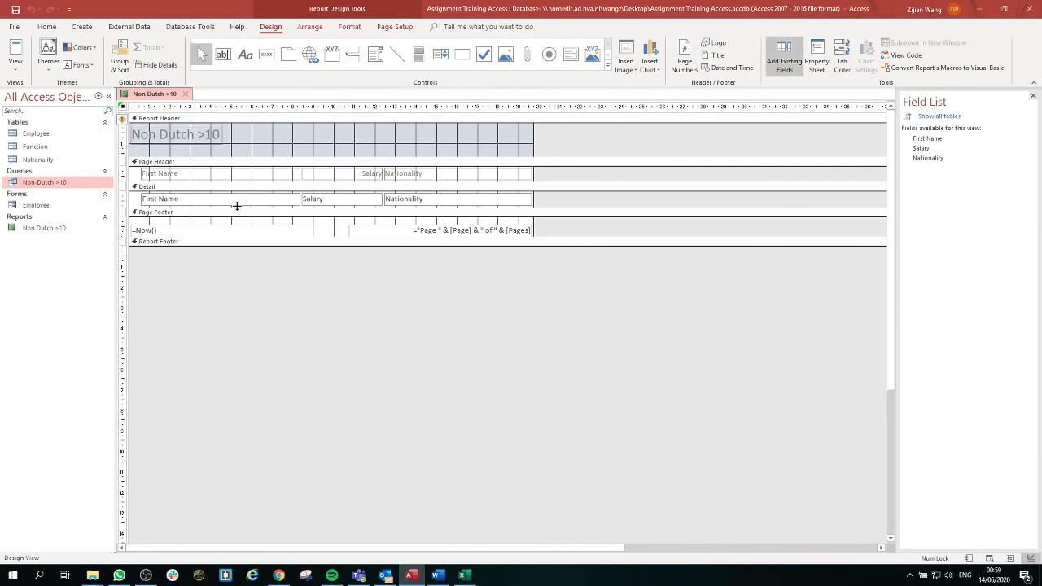
Narrow the First Name label in the page header so it ends at about the 5 cm ruler mark
{"action": "left_click", "coordinate": [153, 231]}
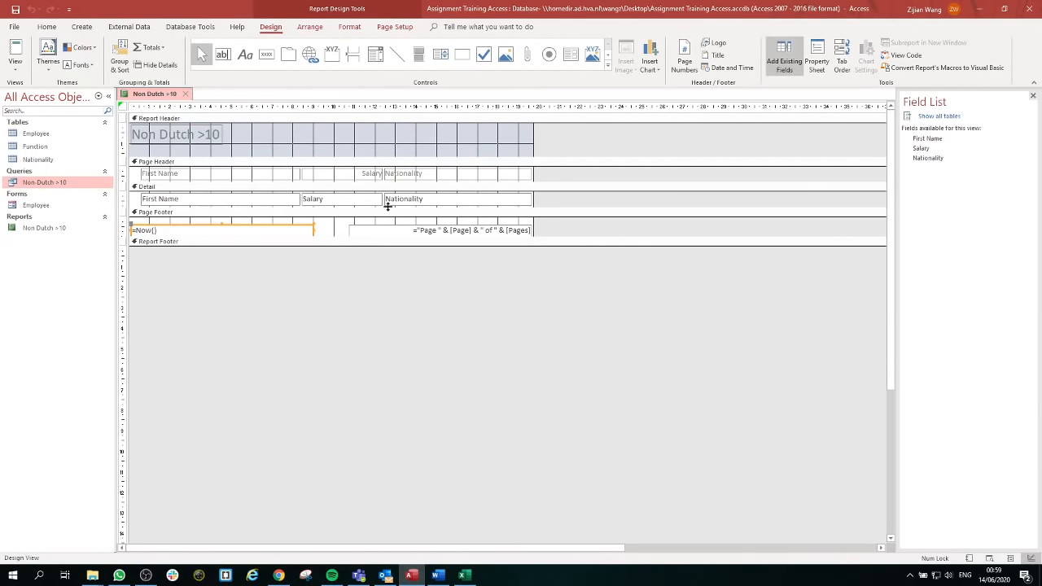
{"action": "left_click", "coordinate": [295, 172]}
{"action": "left_click_drag", "start_coordinate": [232, 173], "coordinate": [231, 172]}
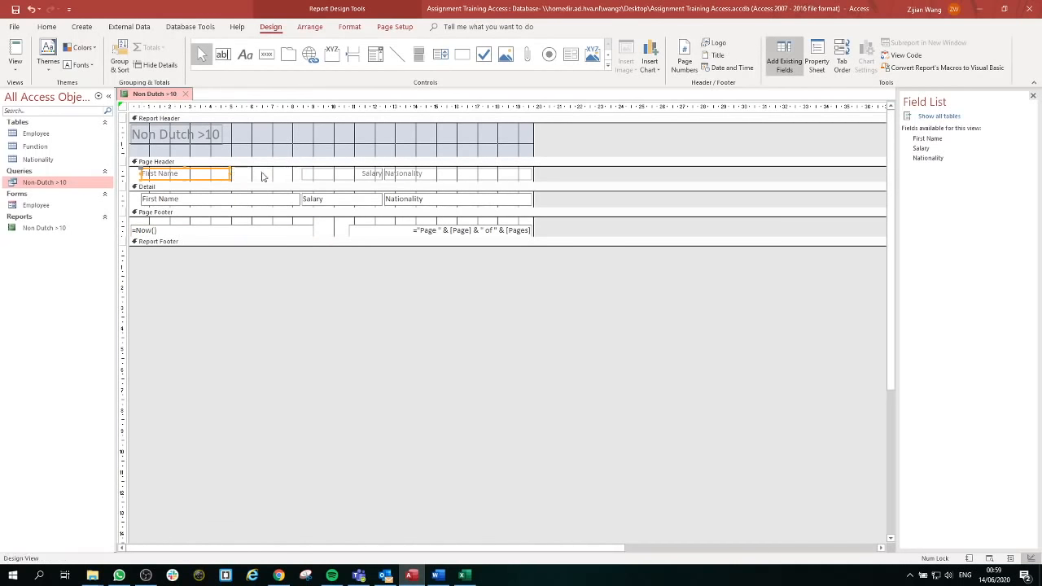
Widen the Salary label in the page header to start at about the 5 cm mark, and close the report with its changes saved
{"action": "left_click", "coordinate": [303, 174]}
{"action": "left_click_drag", "start_coordinate": [302, 174], "coordinate": [233, 172]}
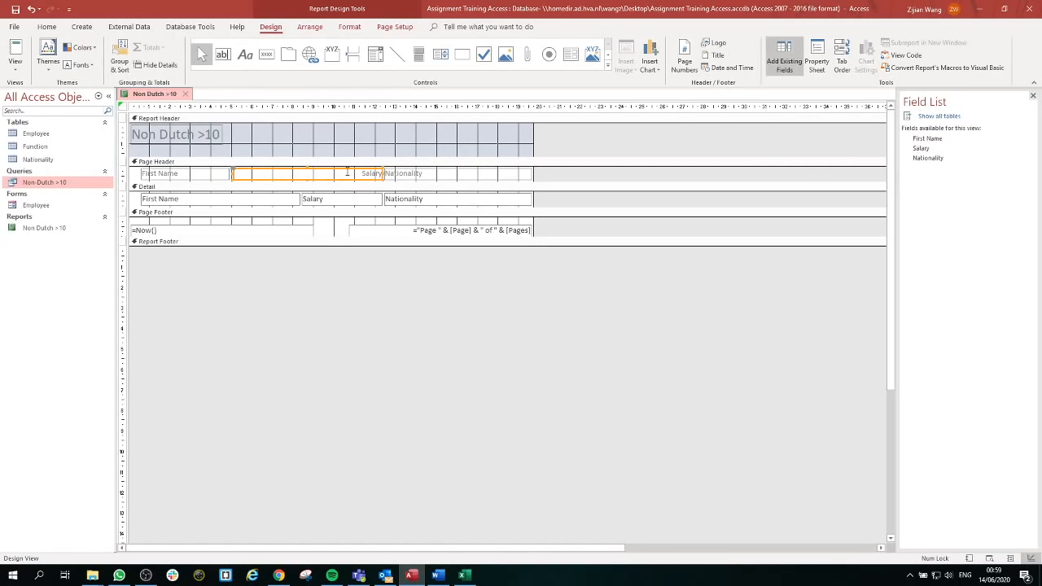
{"action": "left_click", "coordinate": [346, 172]}
{"action": "double_click", "coordinate": [371, 173]}
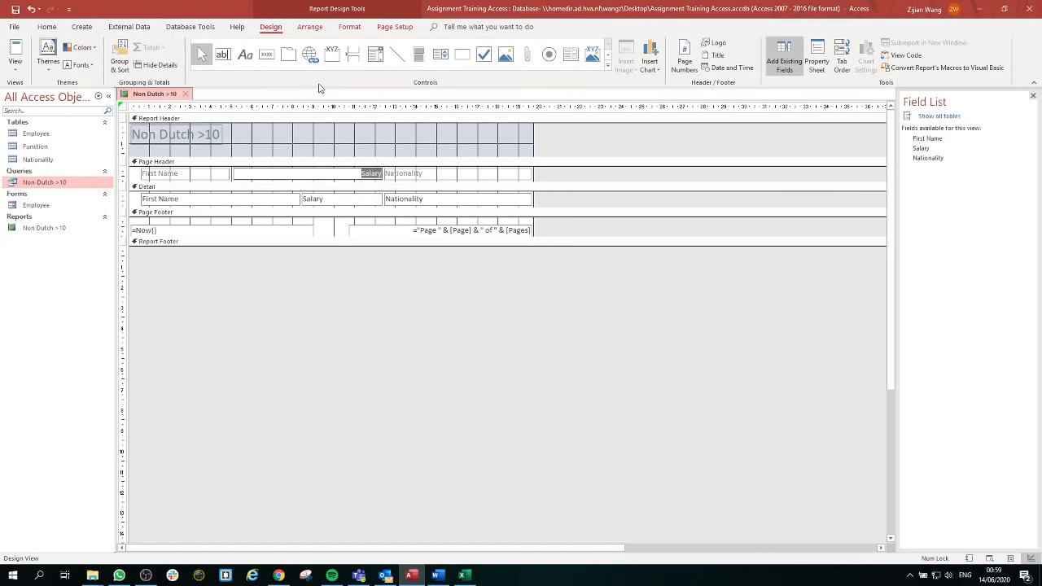
{"action": "left_click", "coordinate": [365, 146]}
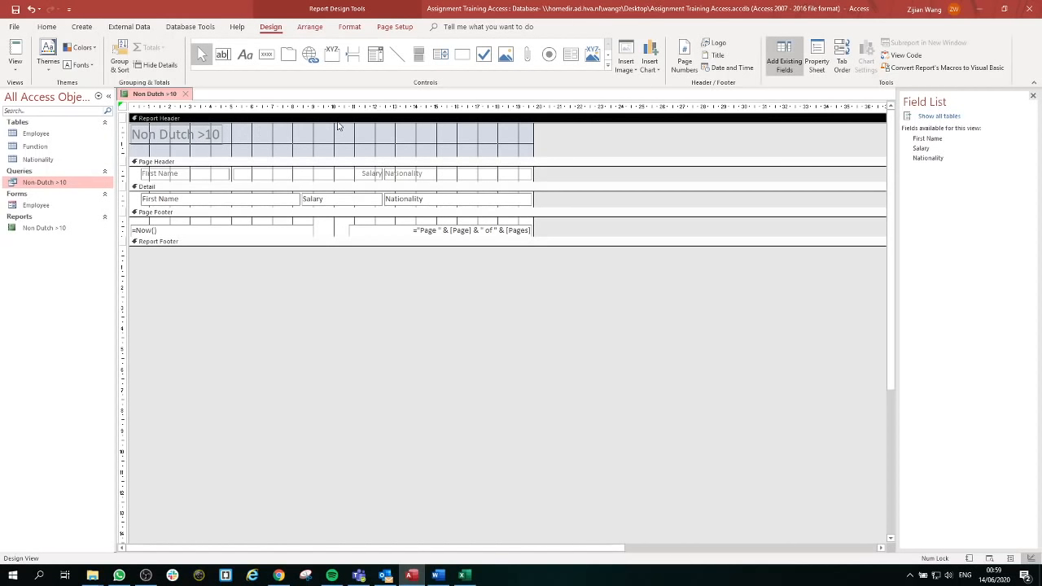
{"action": "left_click", "coordinate": [186, 94]}
{"action": "left_click", "coordinate": [480, 318]}
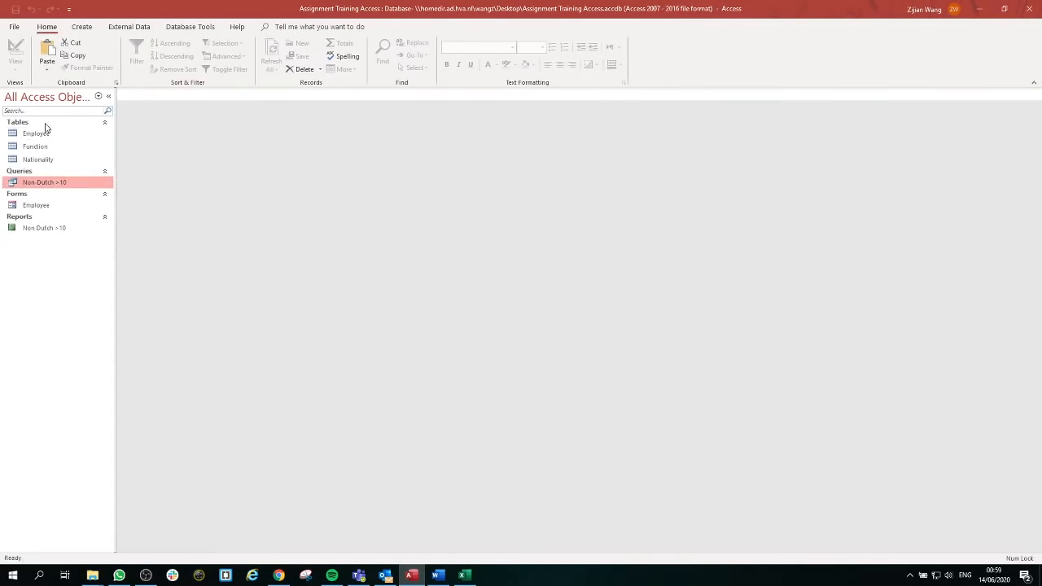
Open the Employee, Function and Nationality tables to review their records, and return to the Employee table
{"action": "left_click", "coordinate": [38, 135]}
{"action": "double_click", "coordinate": [39, 135]}
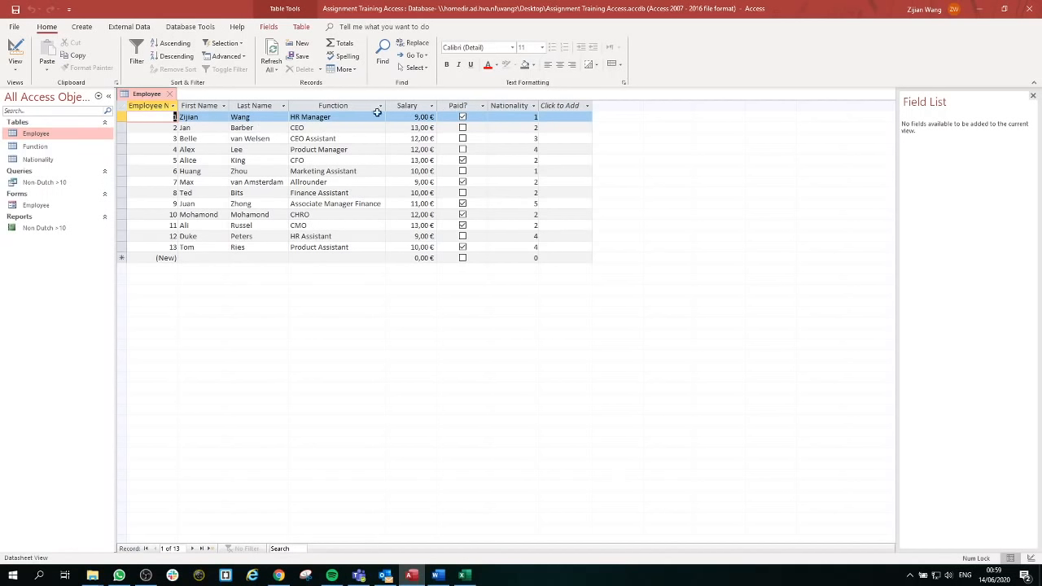
{"action": "double_click", "coordinate": [48, 148]}
{"action": "left_click", "coordinate": [45, 161]}
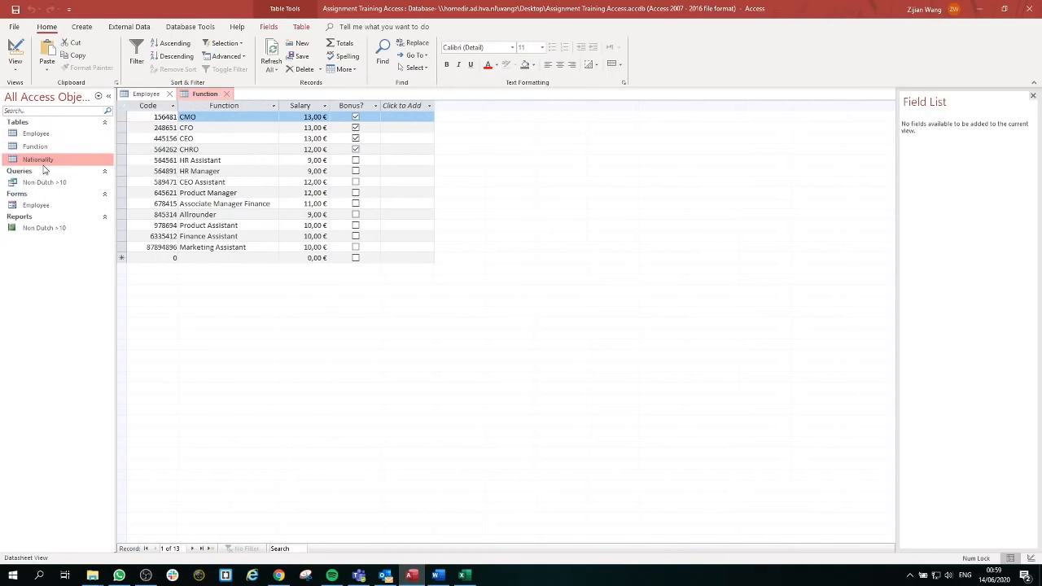
{"action": "double_click", "coordinate": [41, 161]}
{"action": "left_click", "coordinate": [49, 134]}
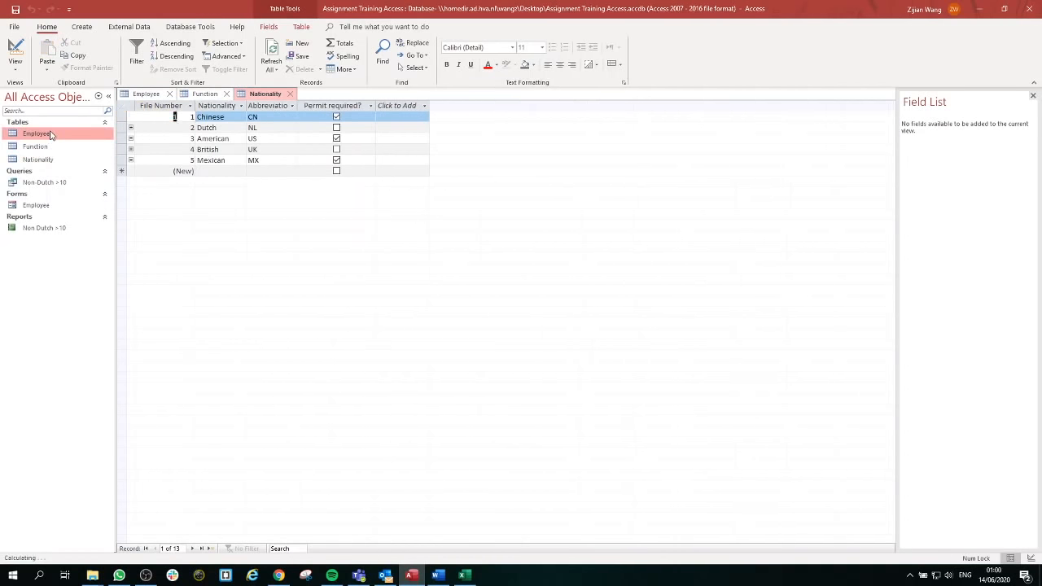
{"action": "double_click", "coordinate": [50, 134]}
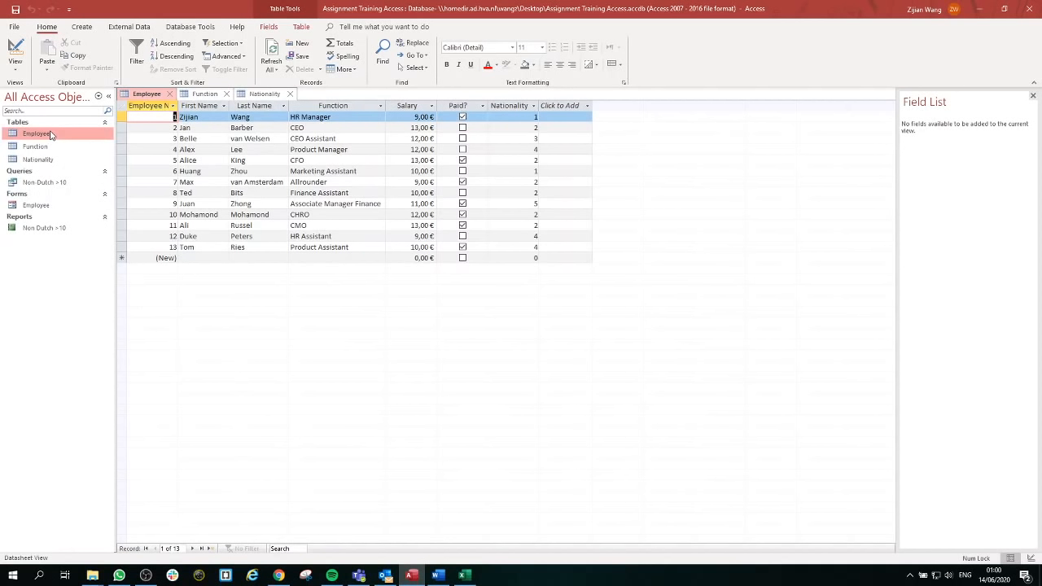